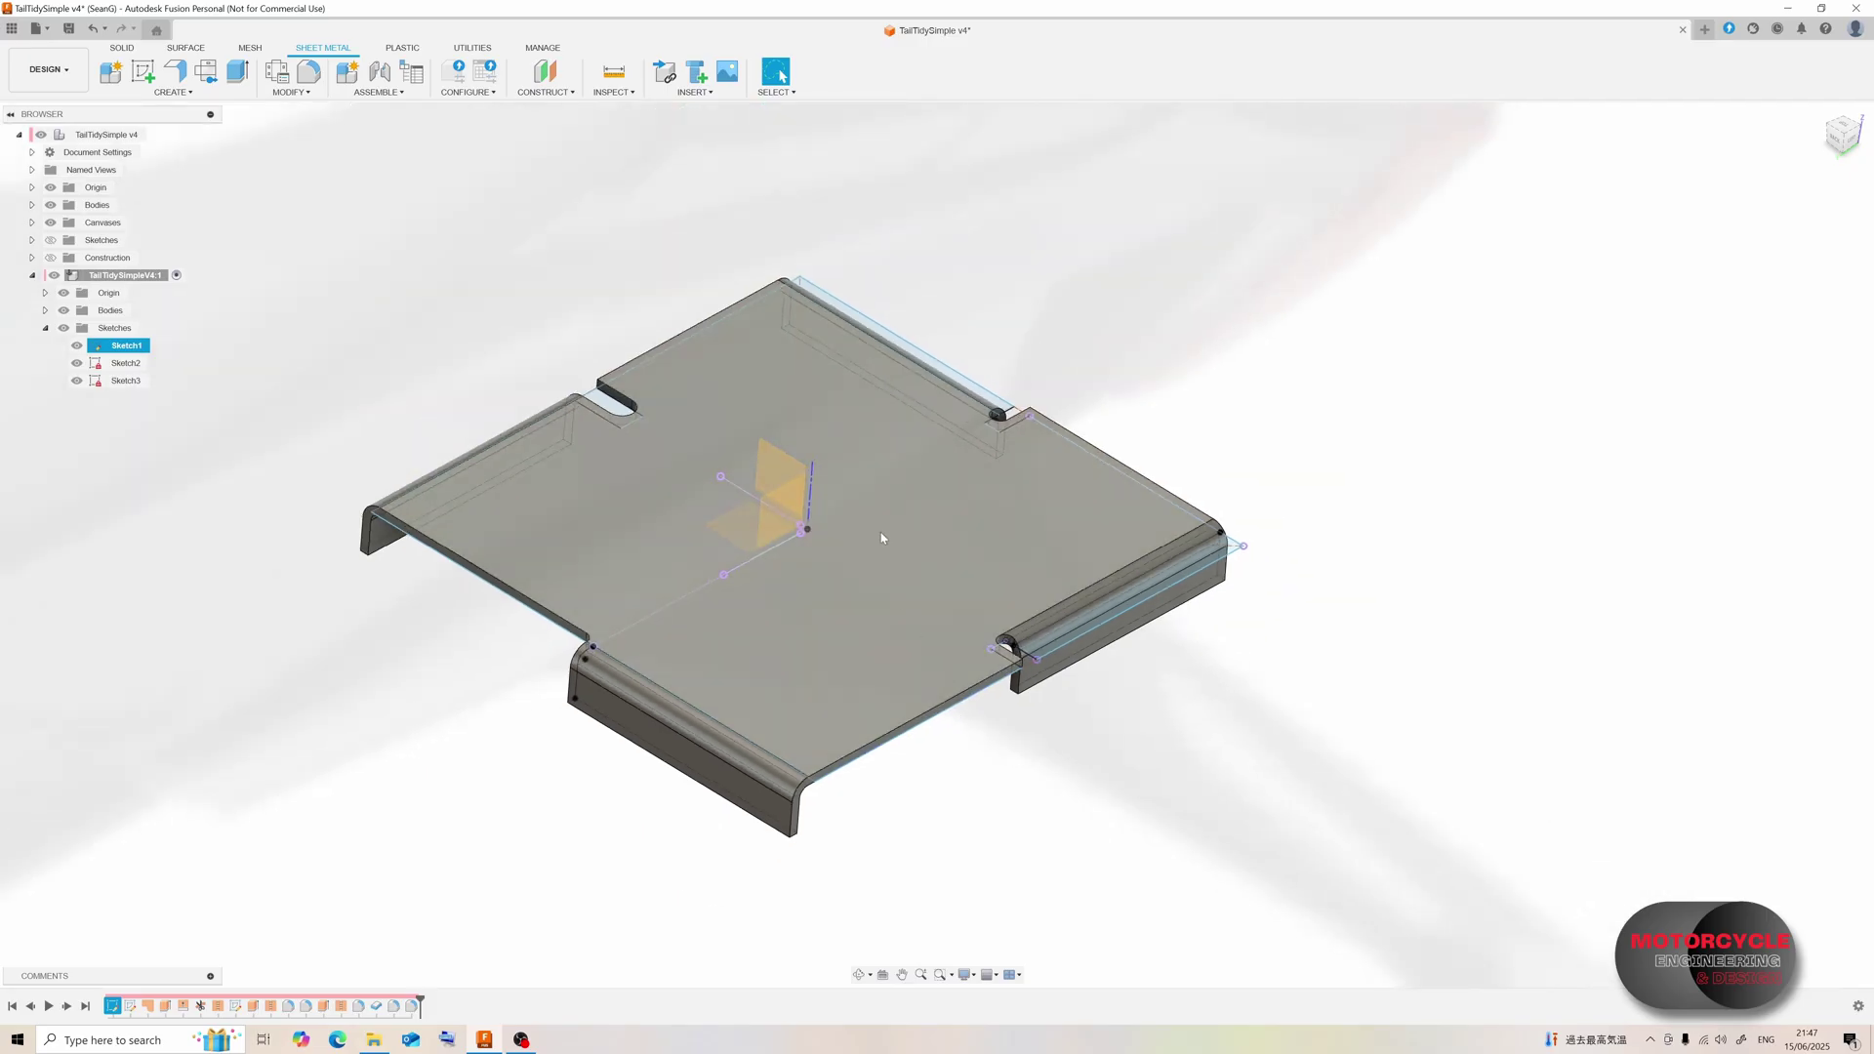
- Examine the folded sheet metal plate and the bent flanges along its four edges
middle_click_drag(883, 536, 894, 517, "shift")
scroll(885, 521, "up", 3)
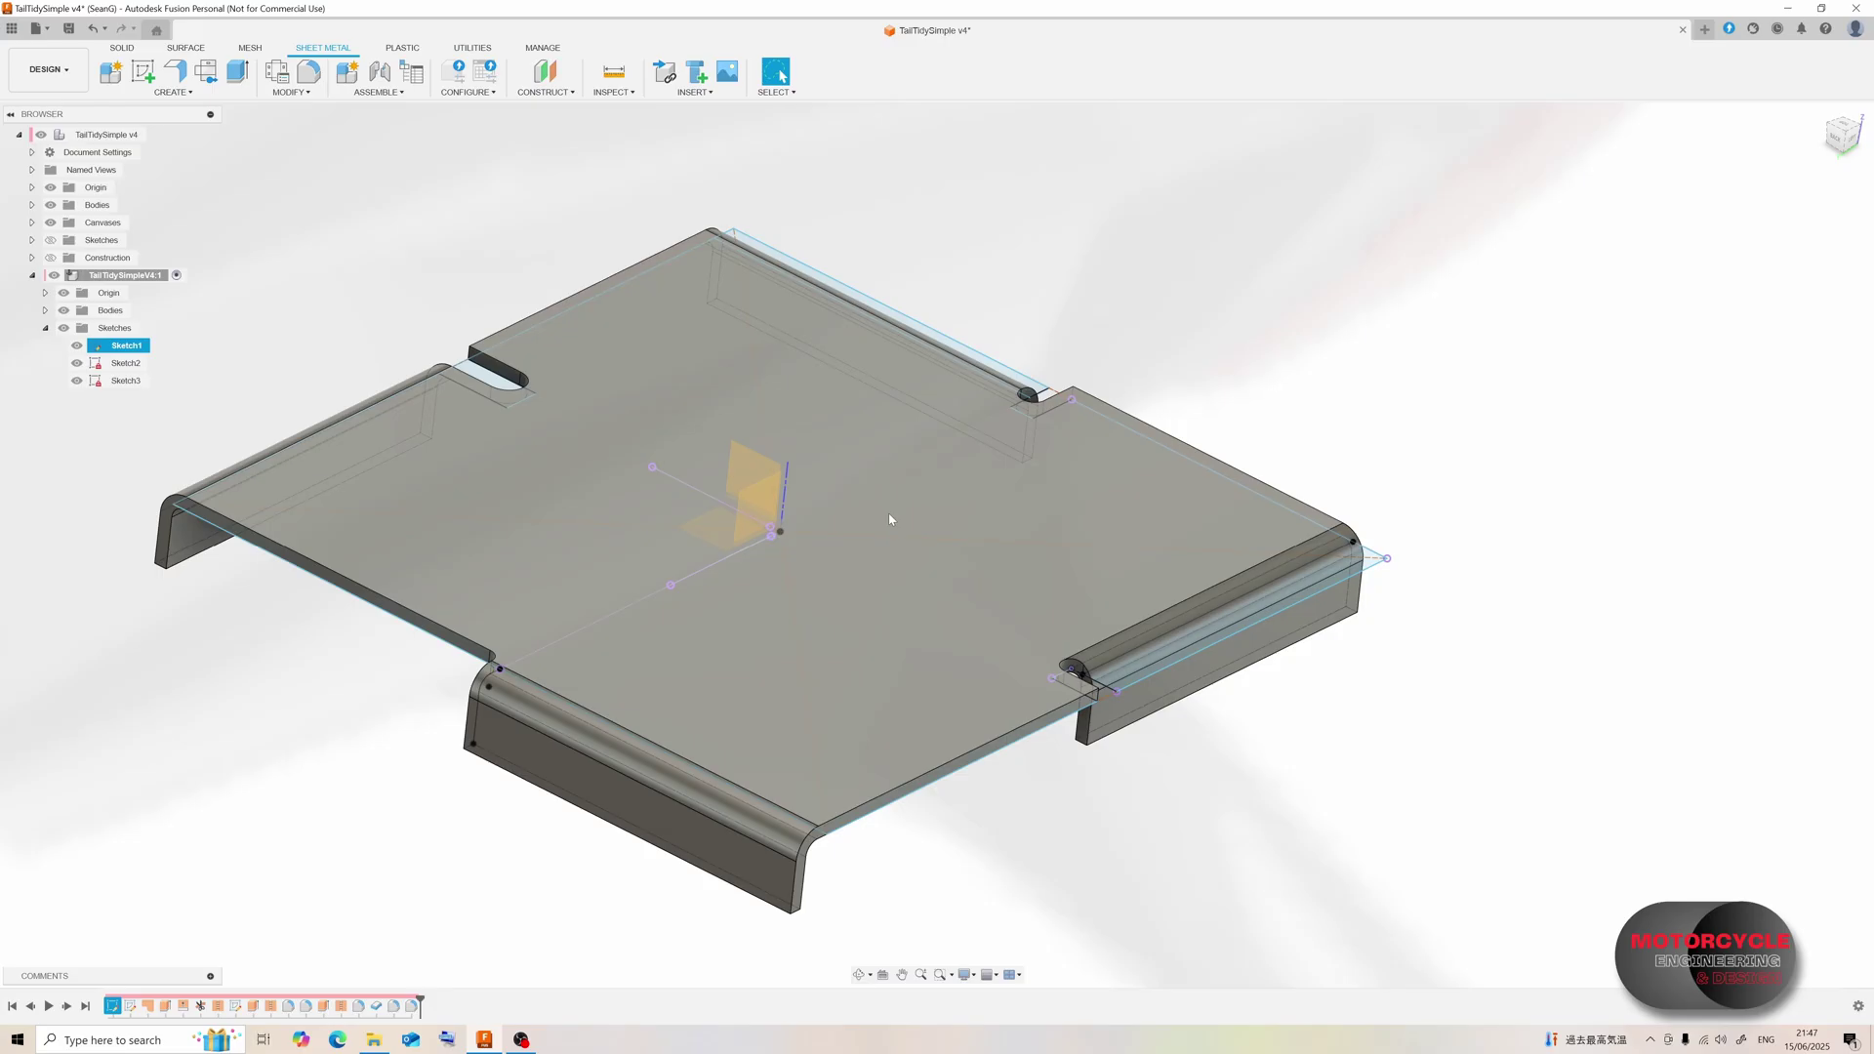
scroll(565, 710, "up", 1)
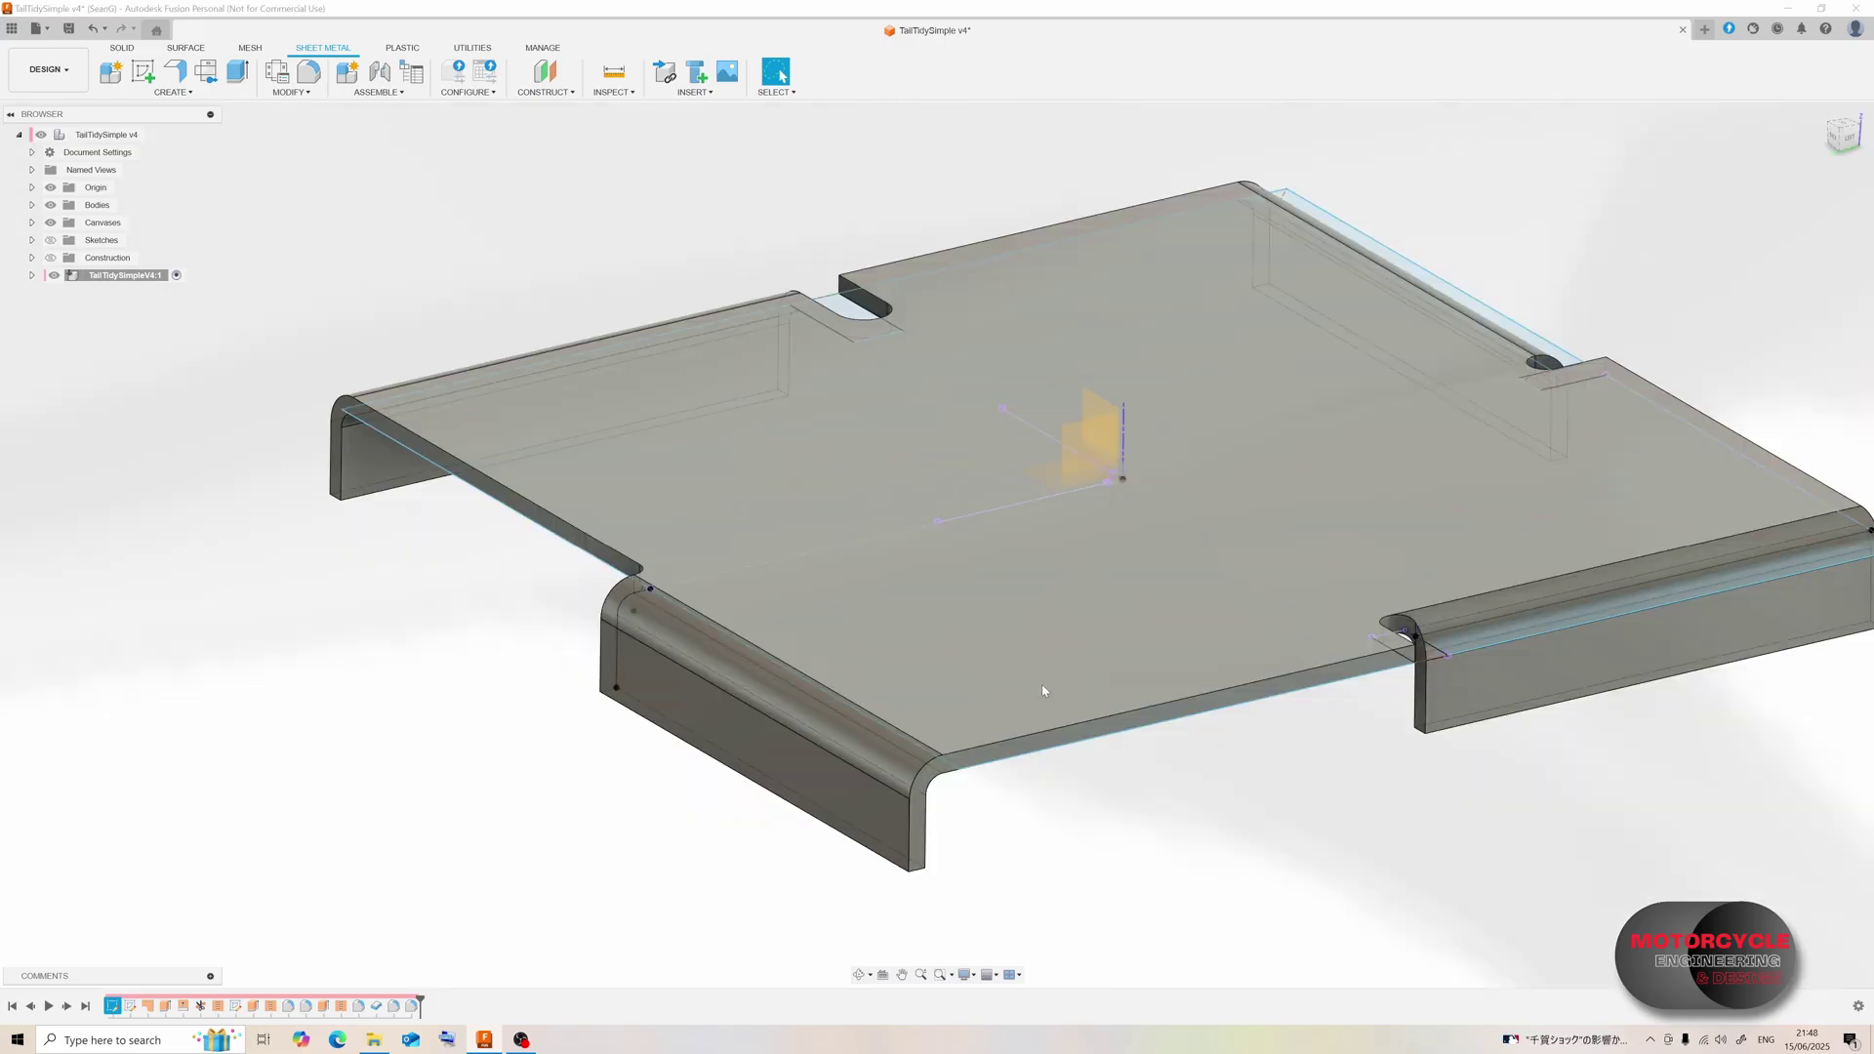
scroll(1042, 690, "down", 3)
scroll(928, 685, "up", 5)
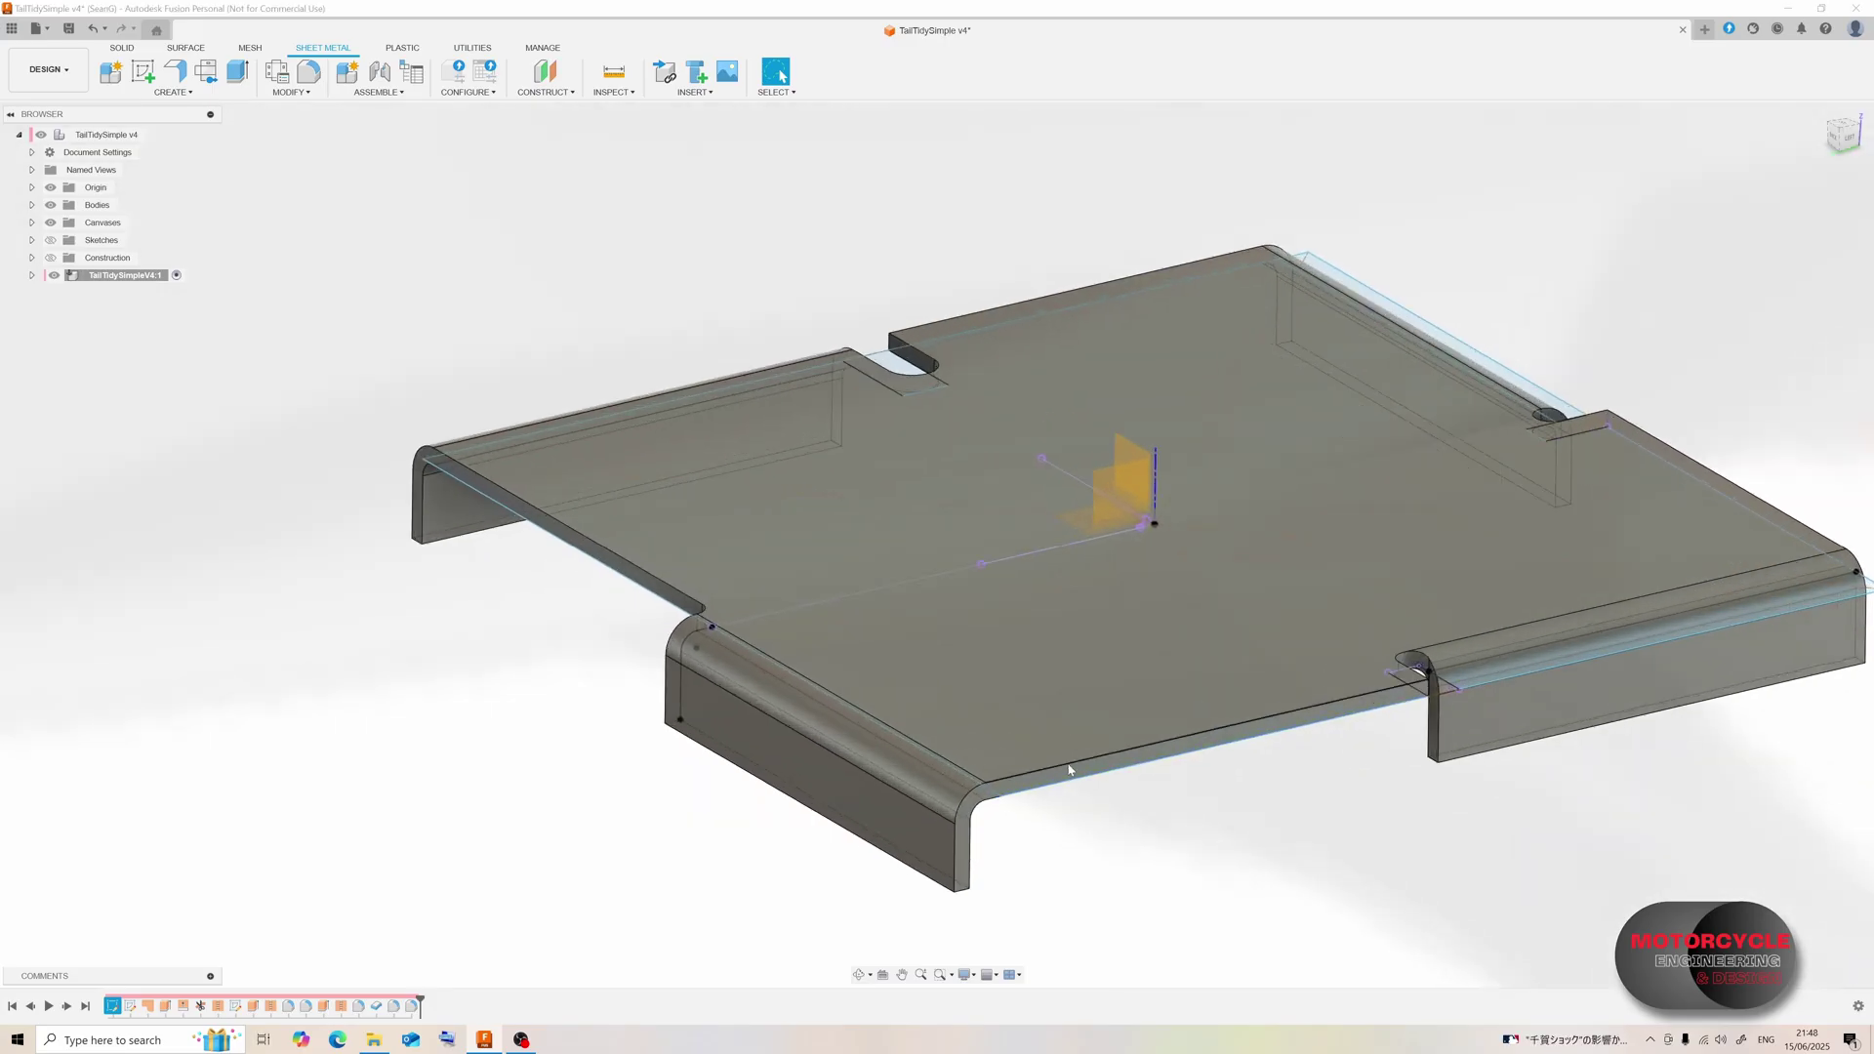
middle_click_drag(928, 685, 1028, 659, "shift")
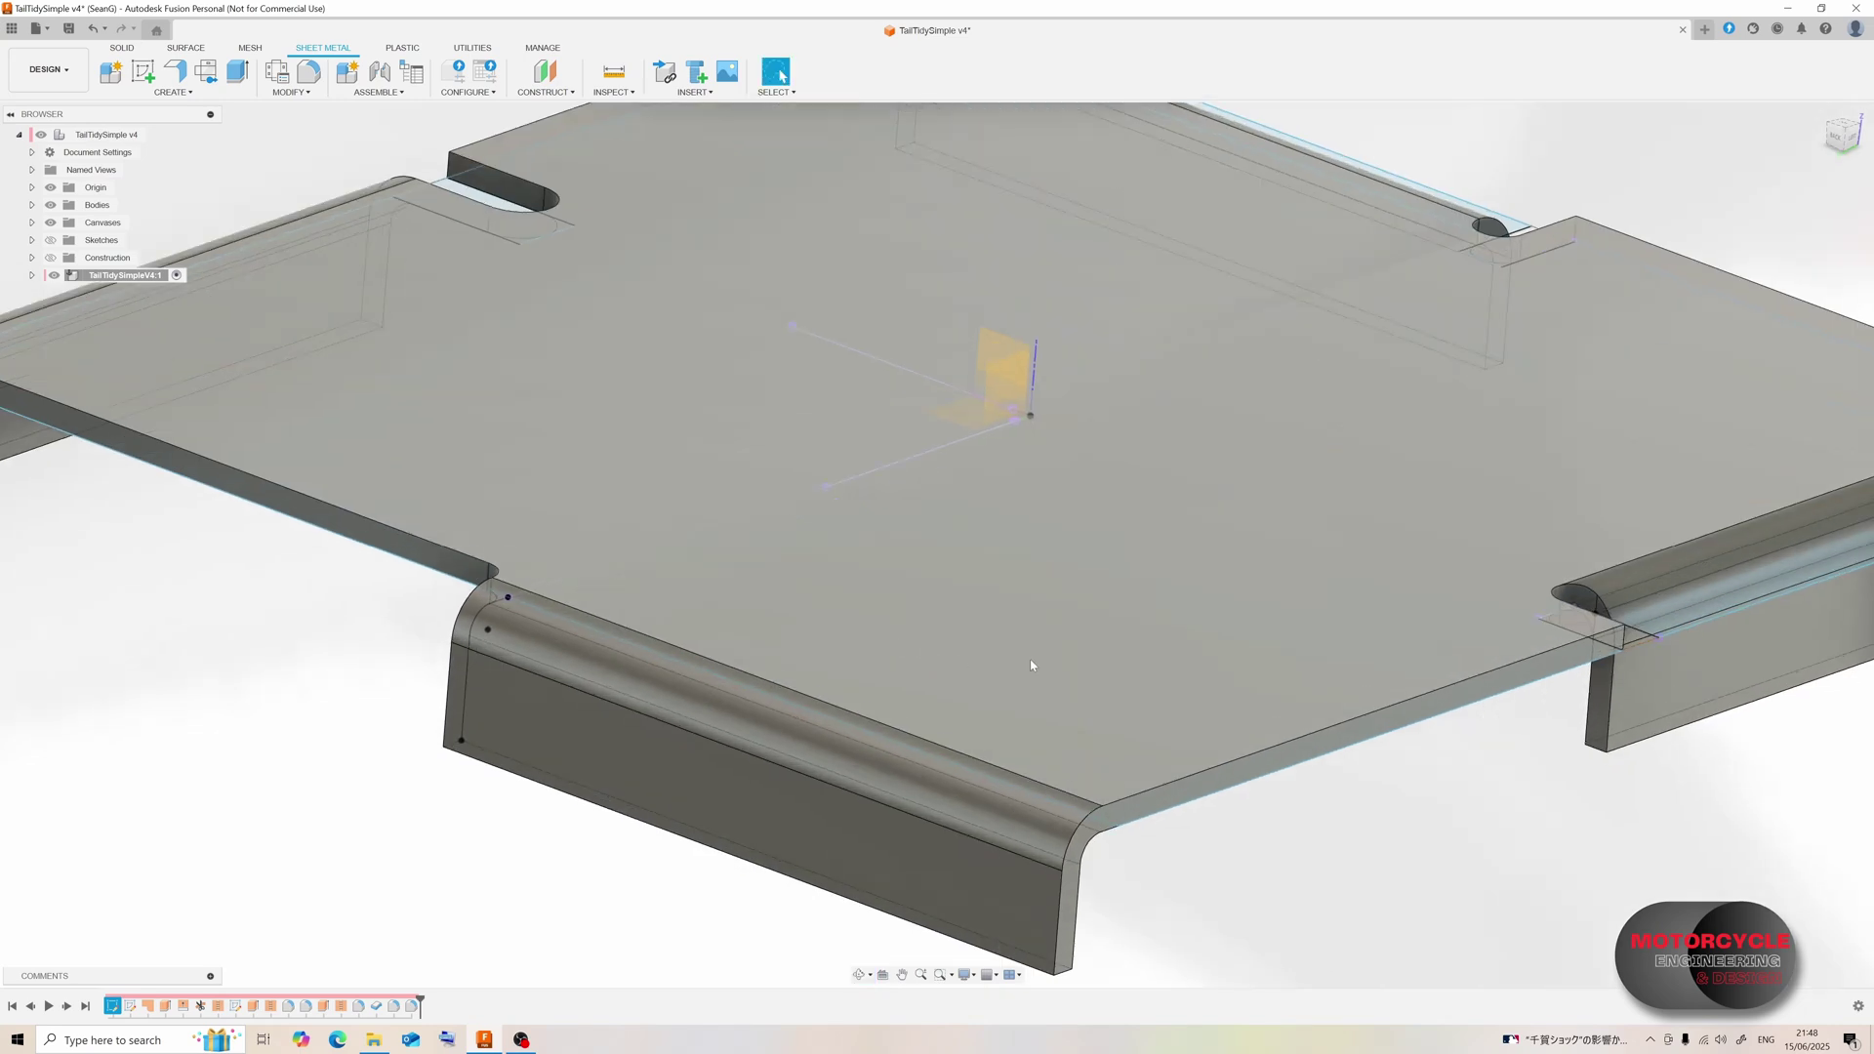
scroll(1023, 669, "down", 3)
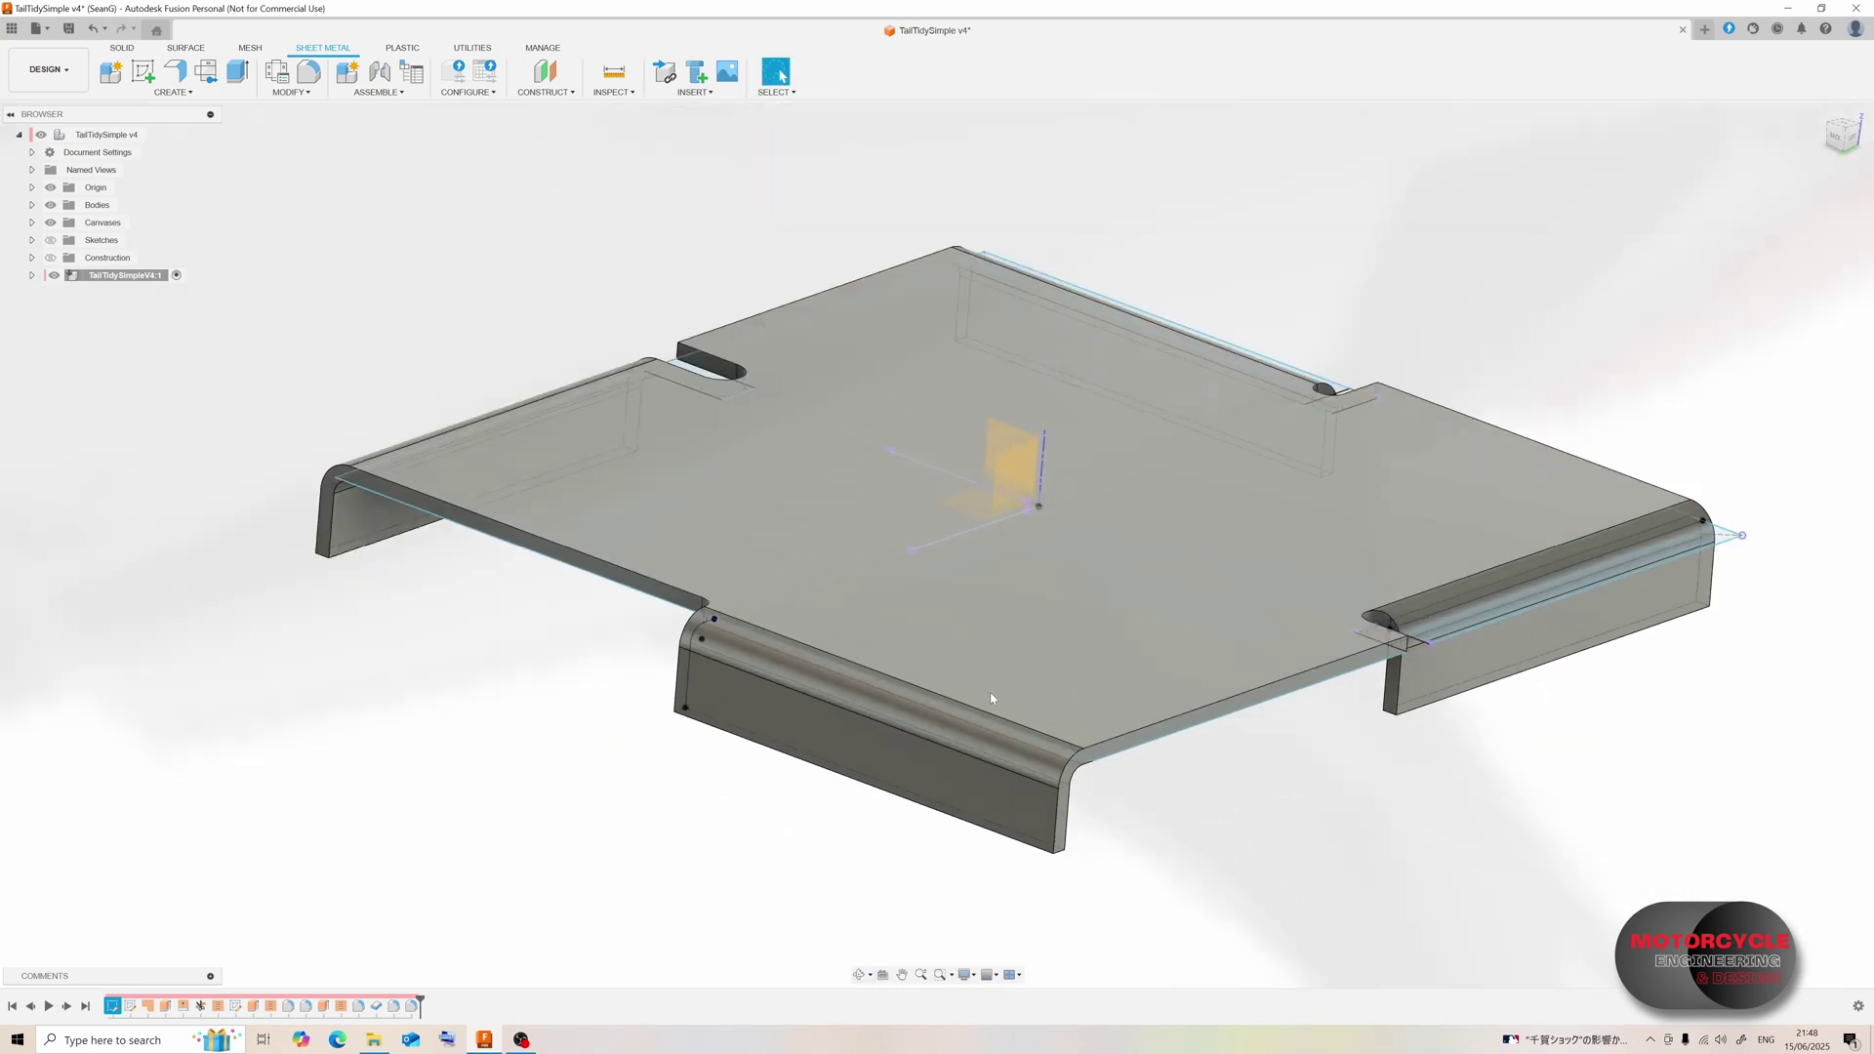
scroll(990, 697, "up", 5)
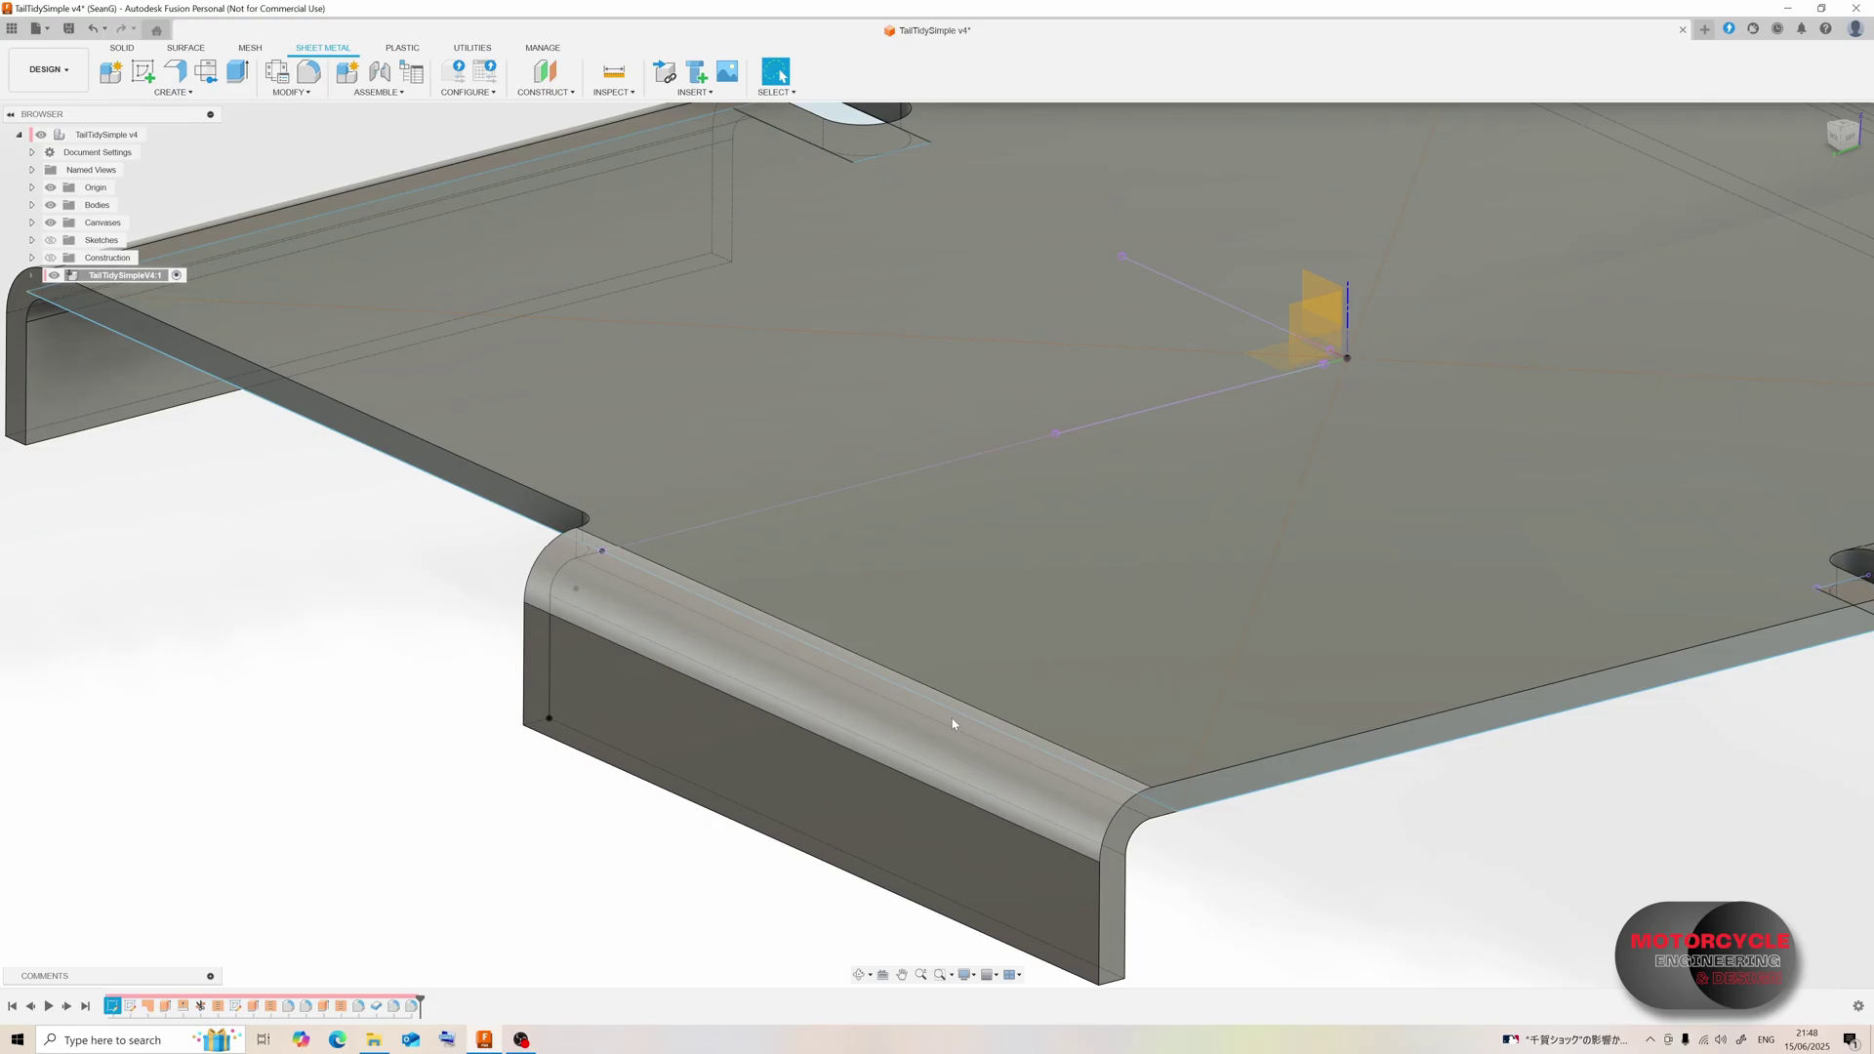
scroll(953, 724, "down", 3)
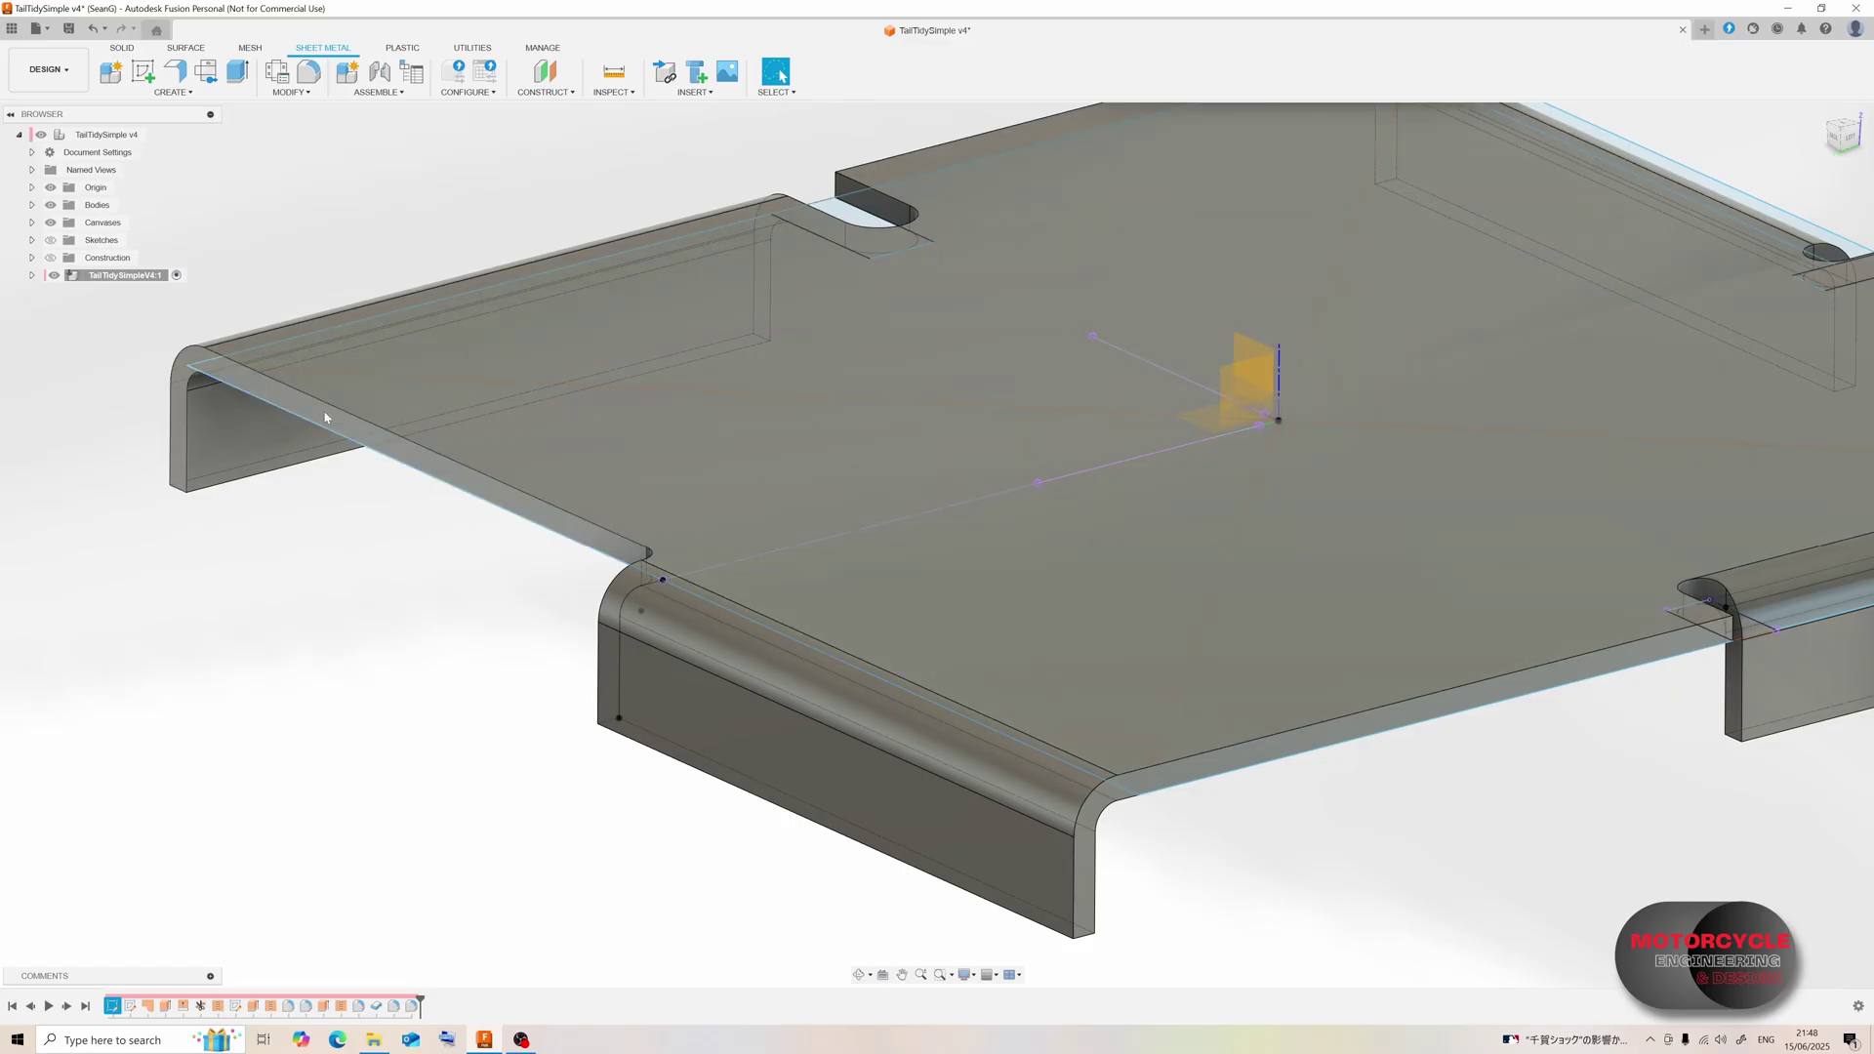
scroll(390, 404, "down", 3)
scroll(631, 542, "up", 2)
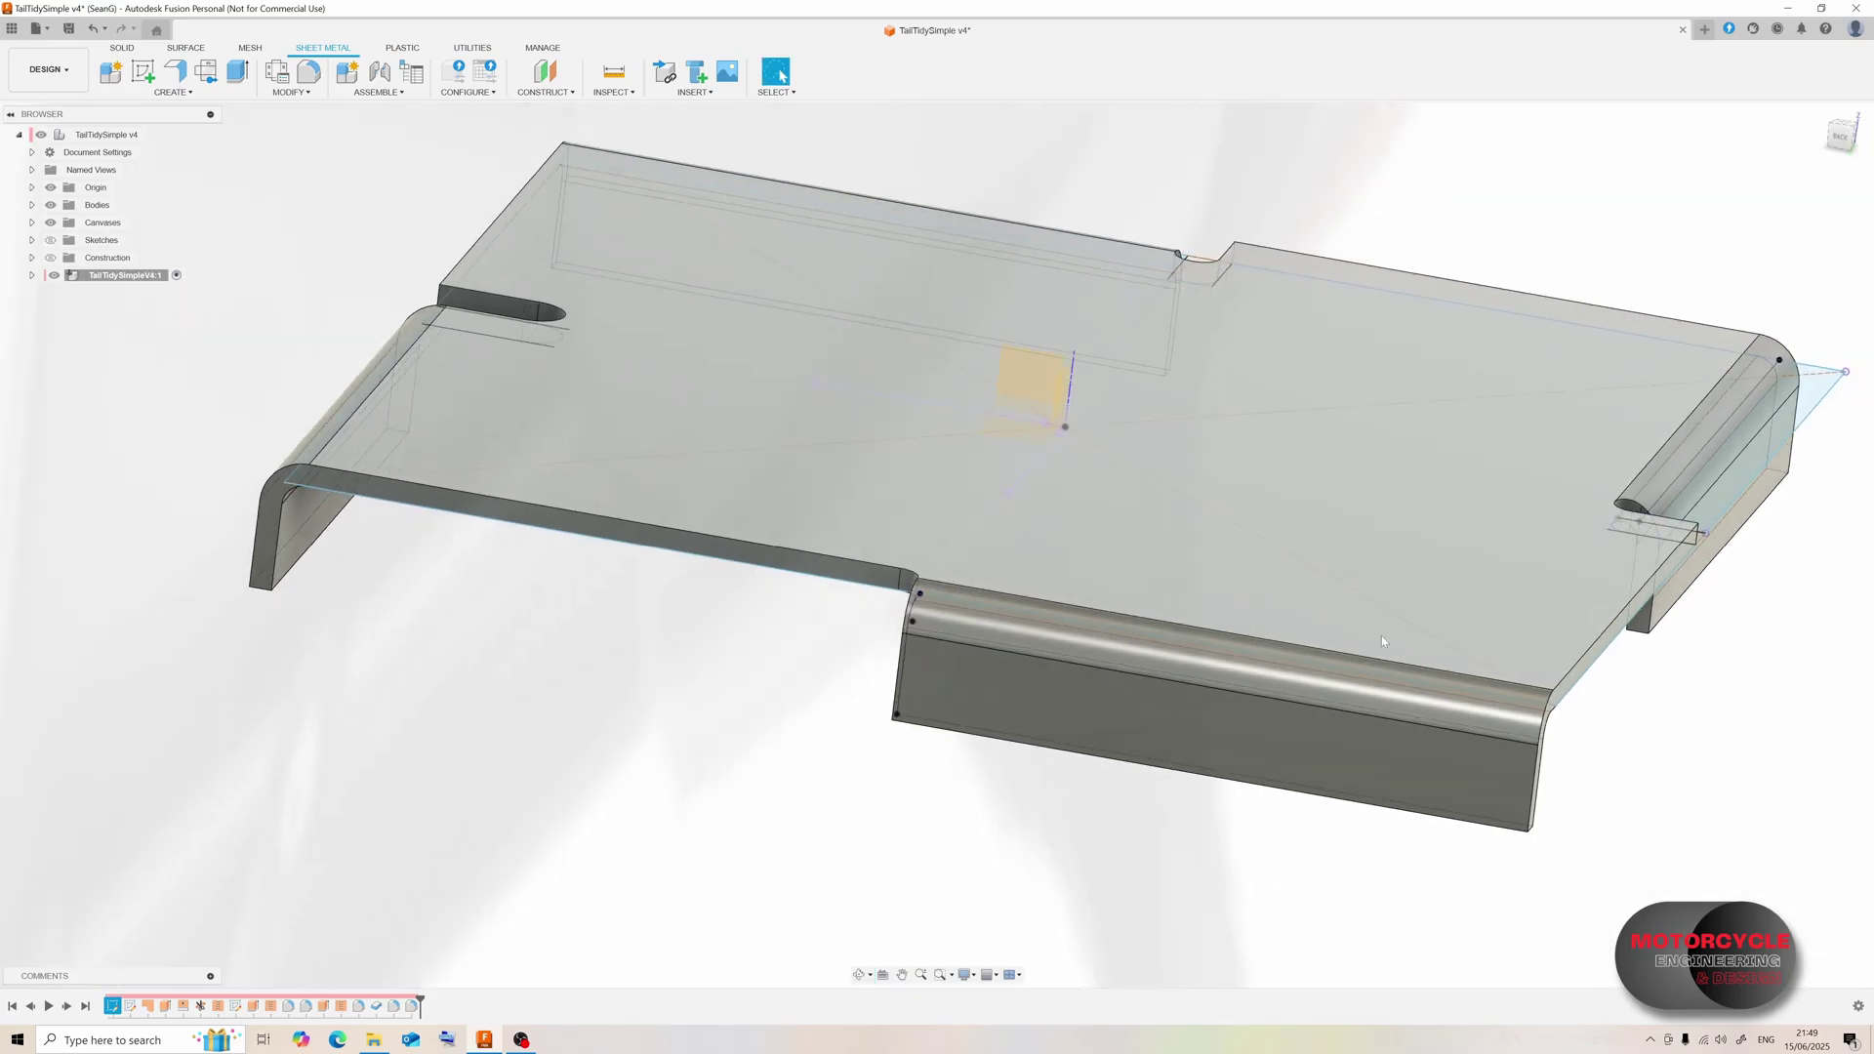
- Inspect the junctions where the flanges meet the straight plate edges, viewing the part from several sides
middle_click_drag(1379, 635, 1299, 761)
scroll(1234, 627, "up", 1)
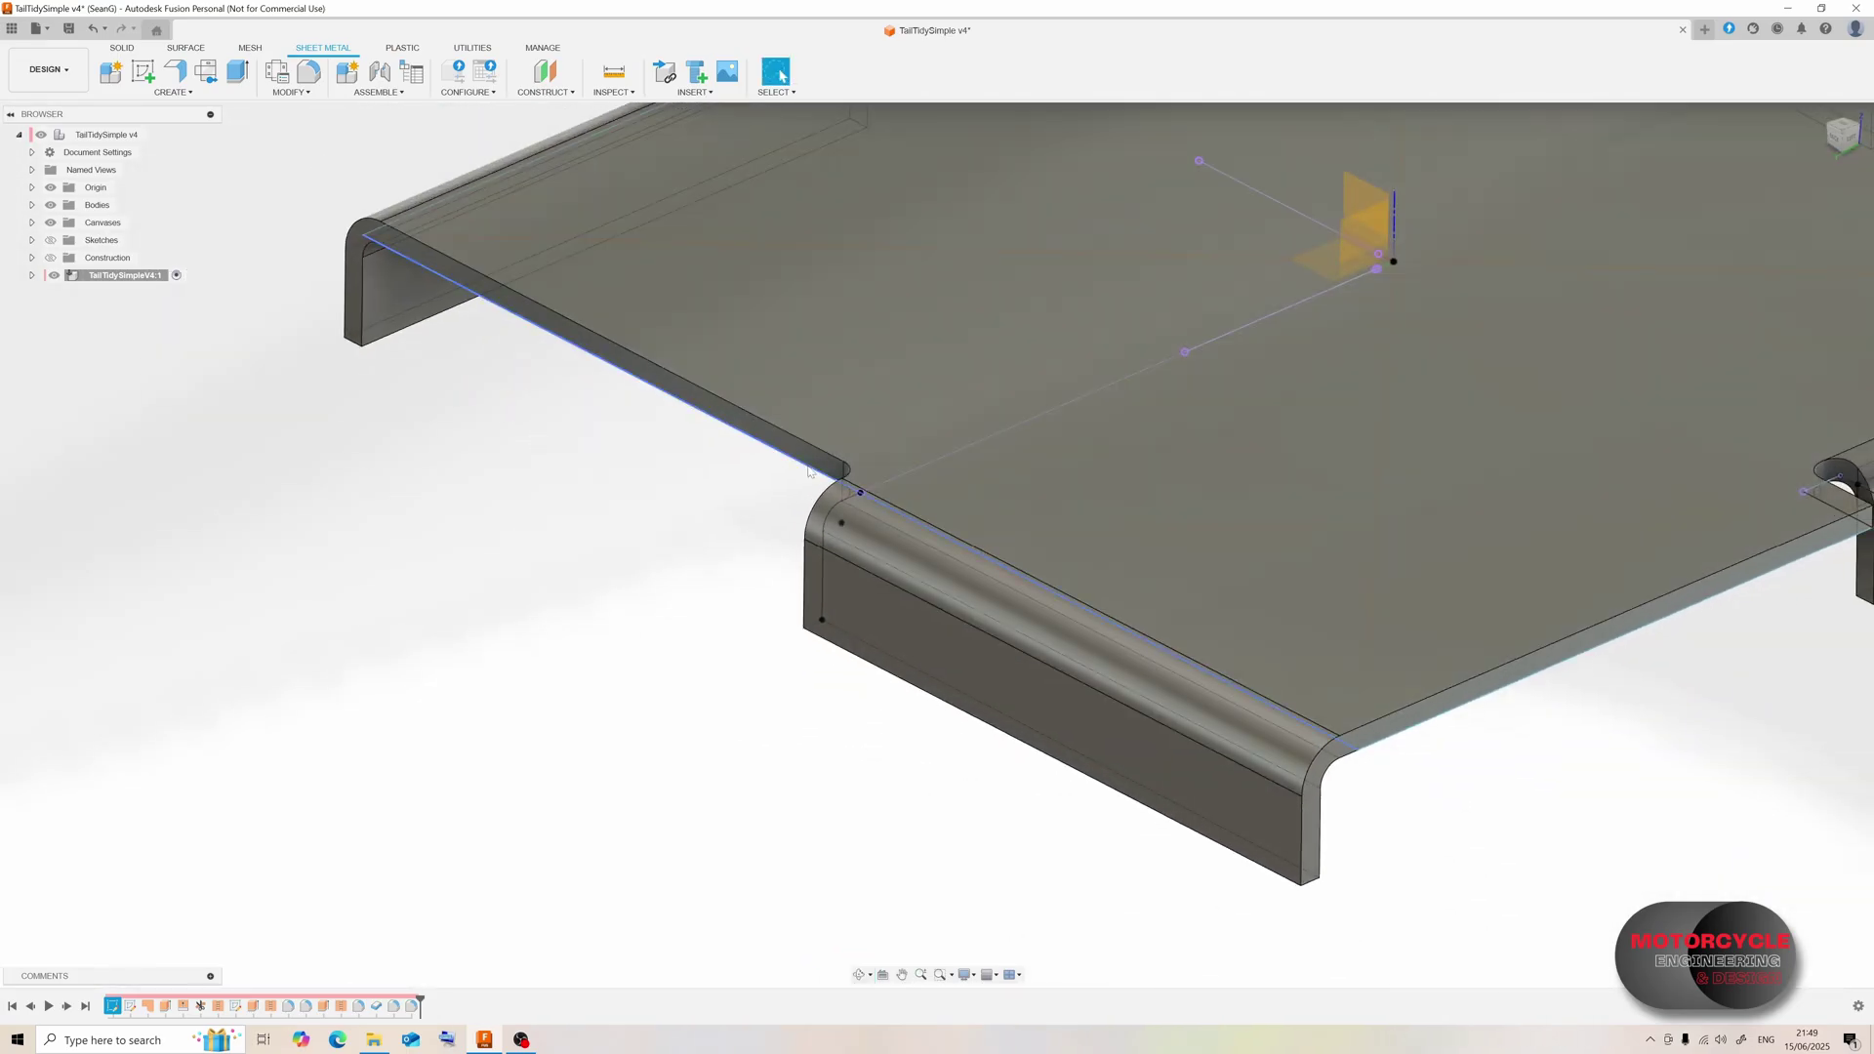
scroll(960, 603, "down", 2)
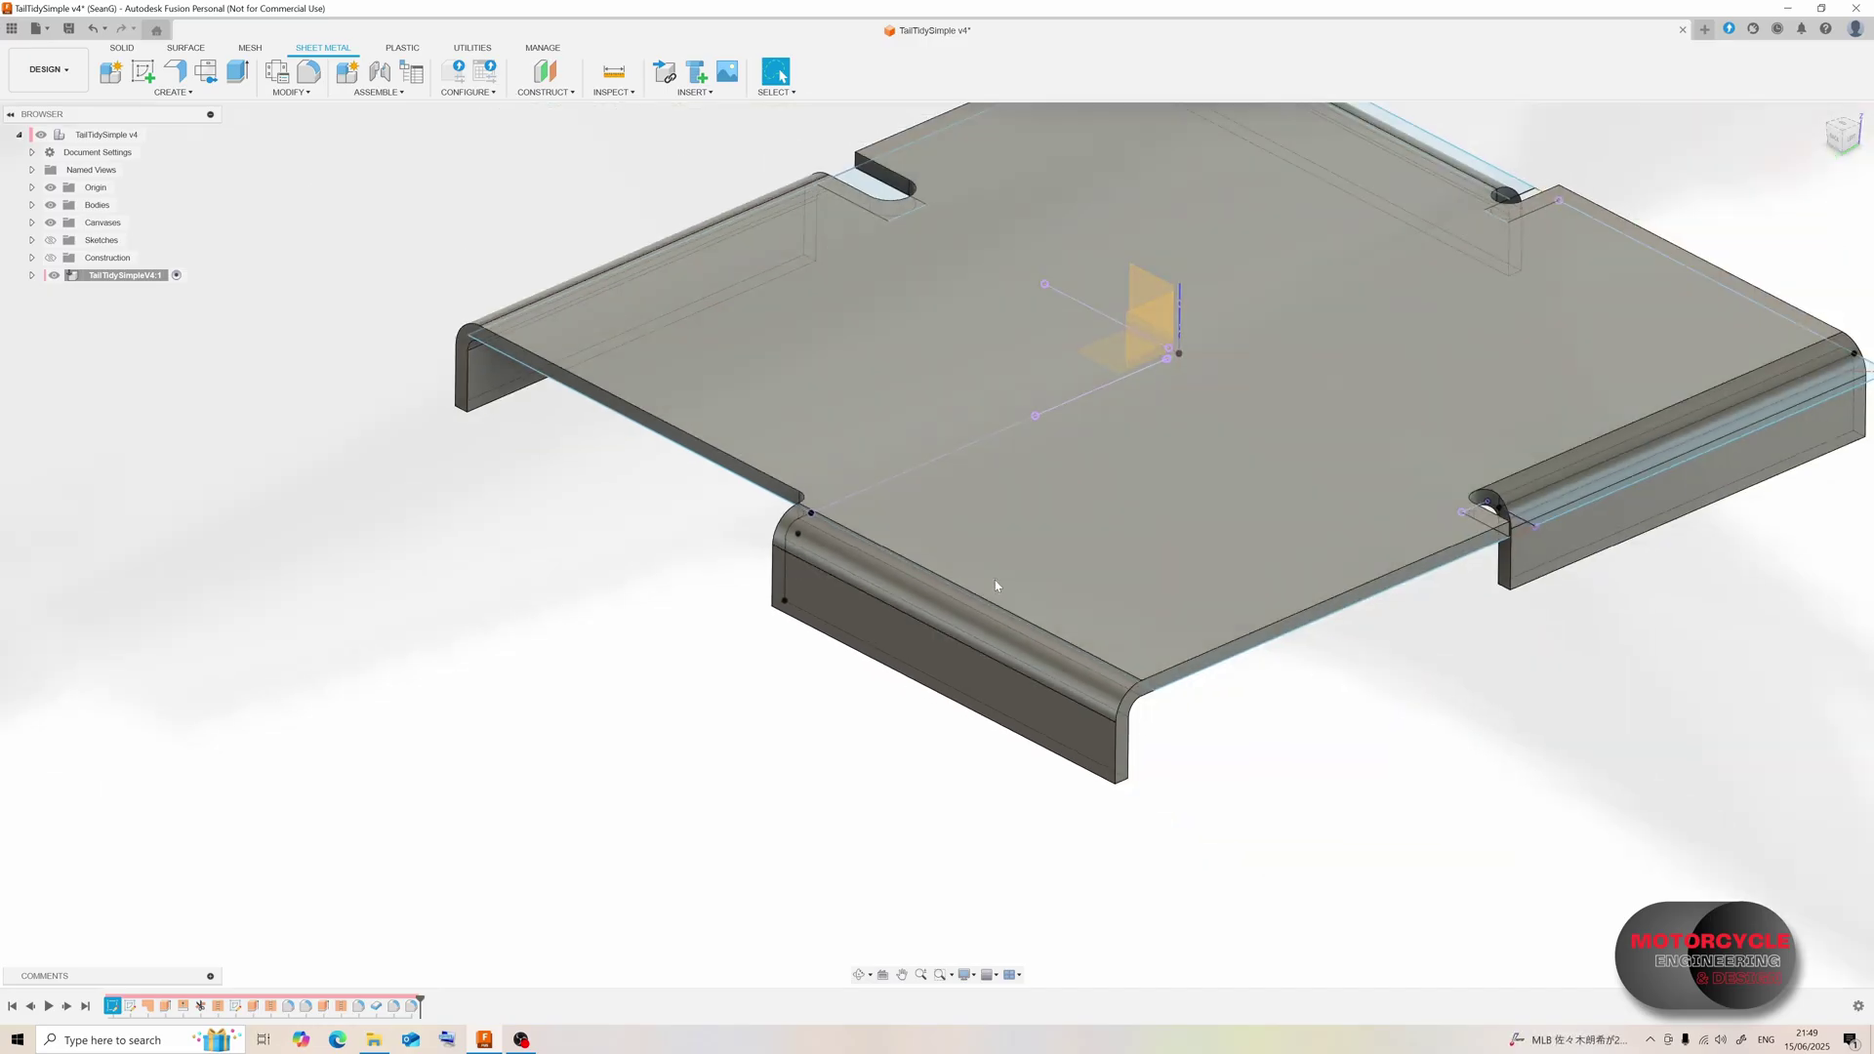
scroll(1014, 576, "up", 1)
mouse_move(1088, 559)
middle_mouse_down("shift")
mouse_move(1027, 564)
mouse_move(1044, 591)
mouse_move(874, 529)
middle_mouse_up("shift")
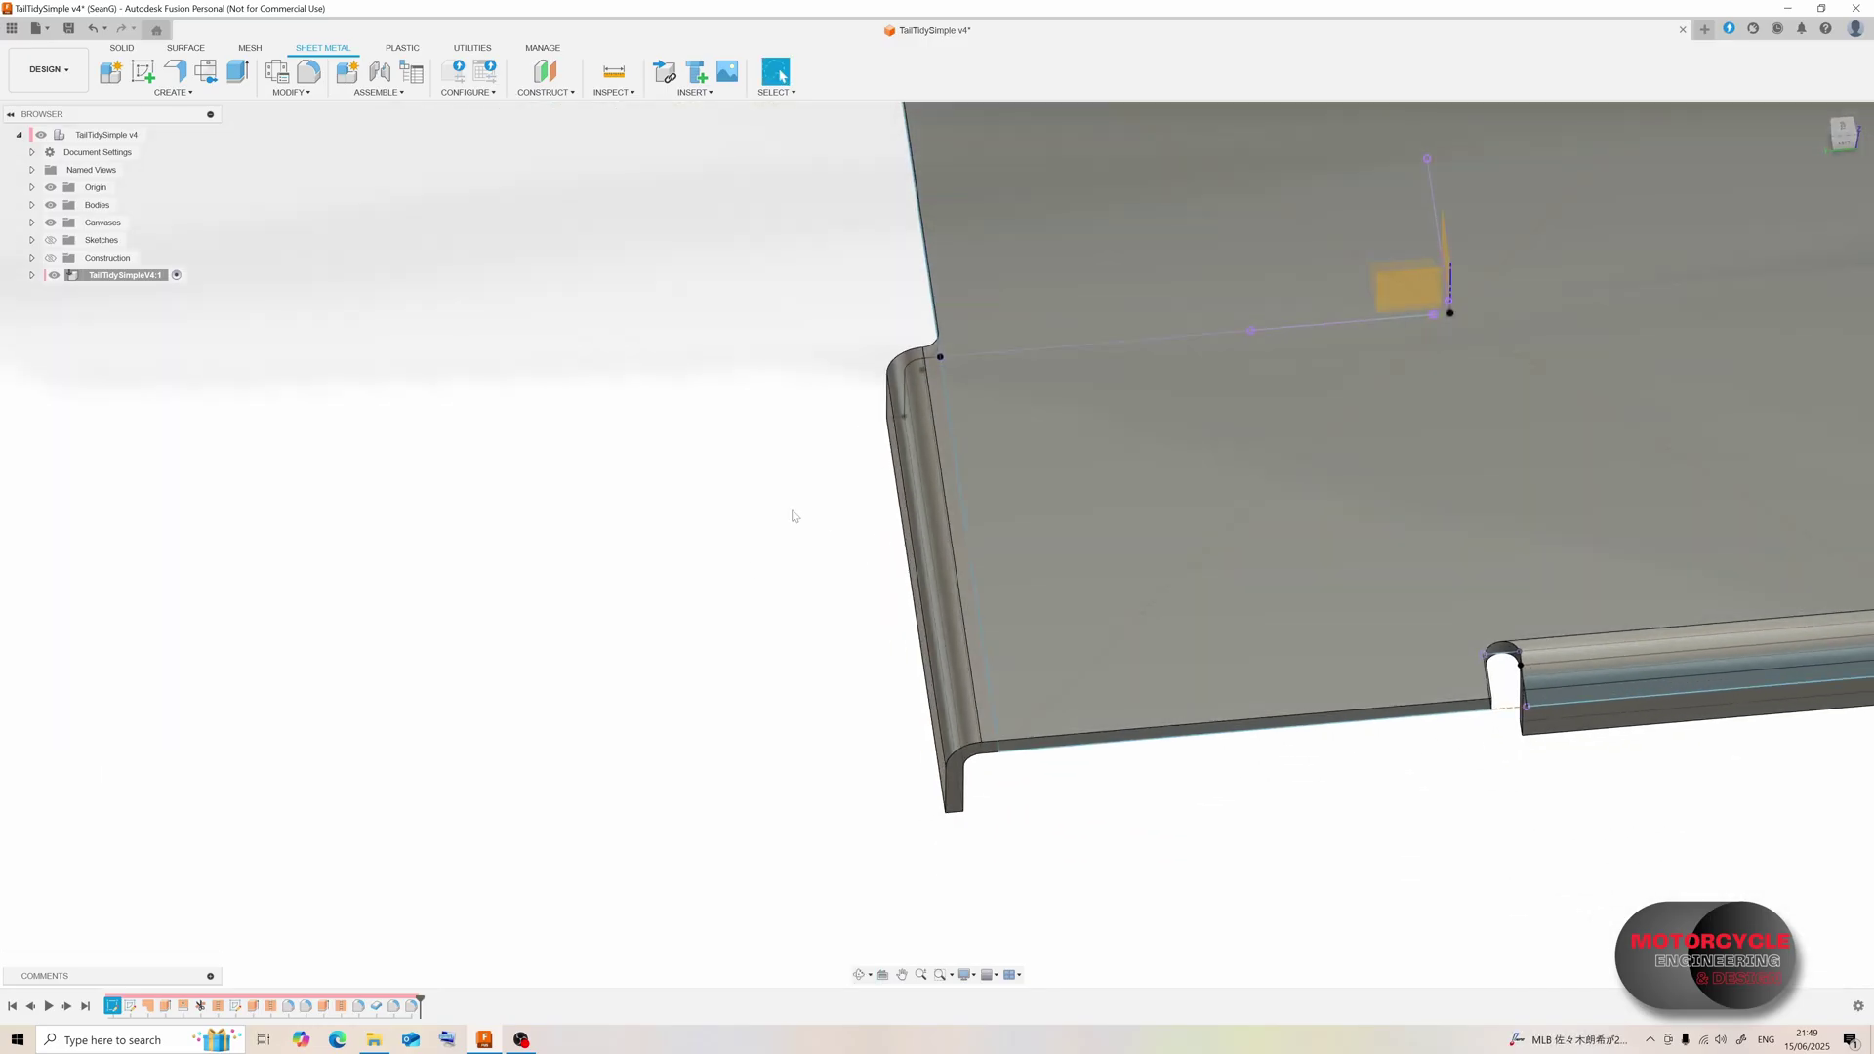
scroll(831, 506, "down", 2)
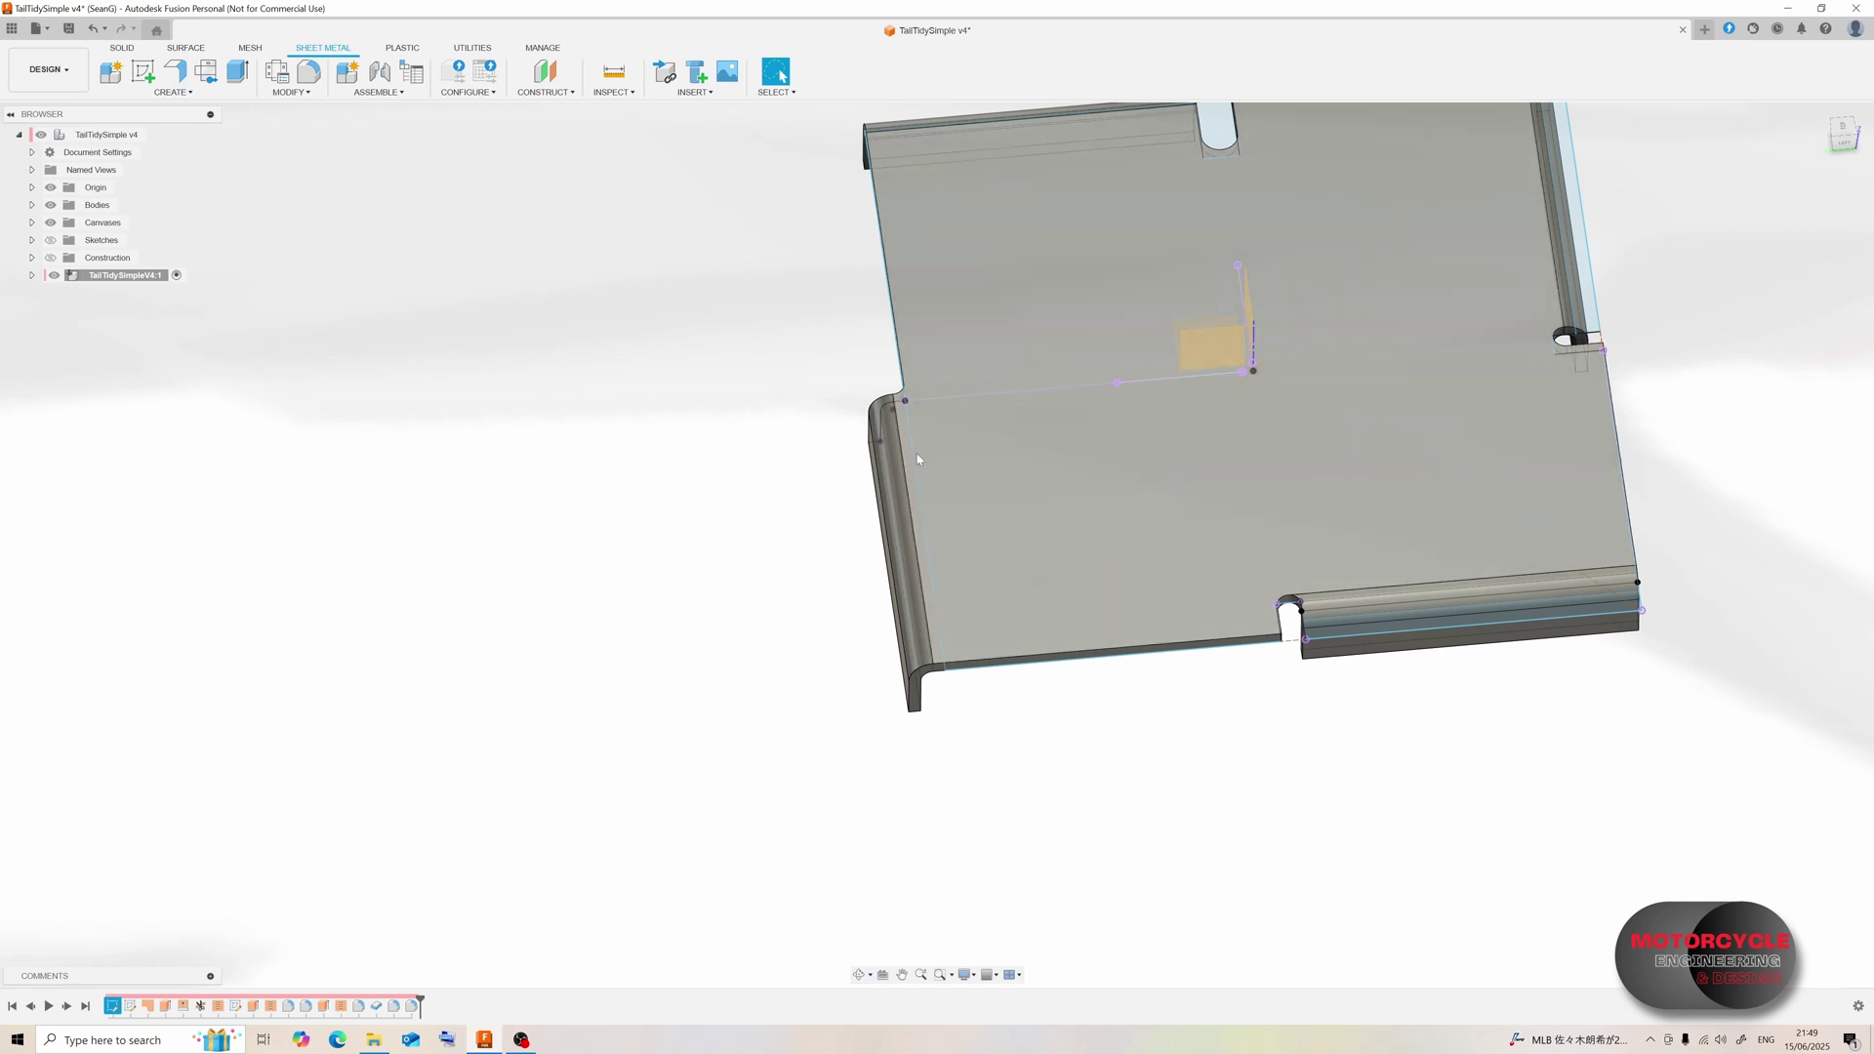
middle_click_drag(1288, 607, 1244, 574, "shift")
scroll(1268, 620, "up", 1)
scroll(1274, 625, "down", 1)
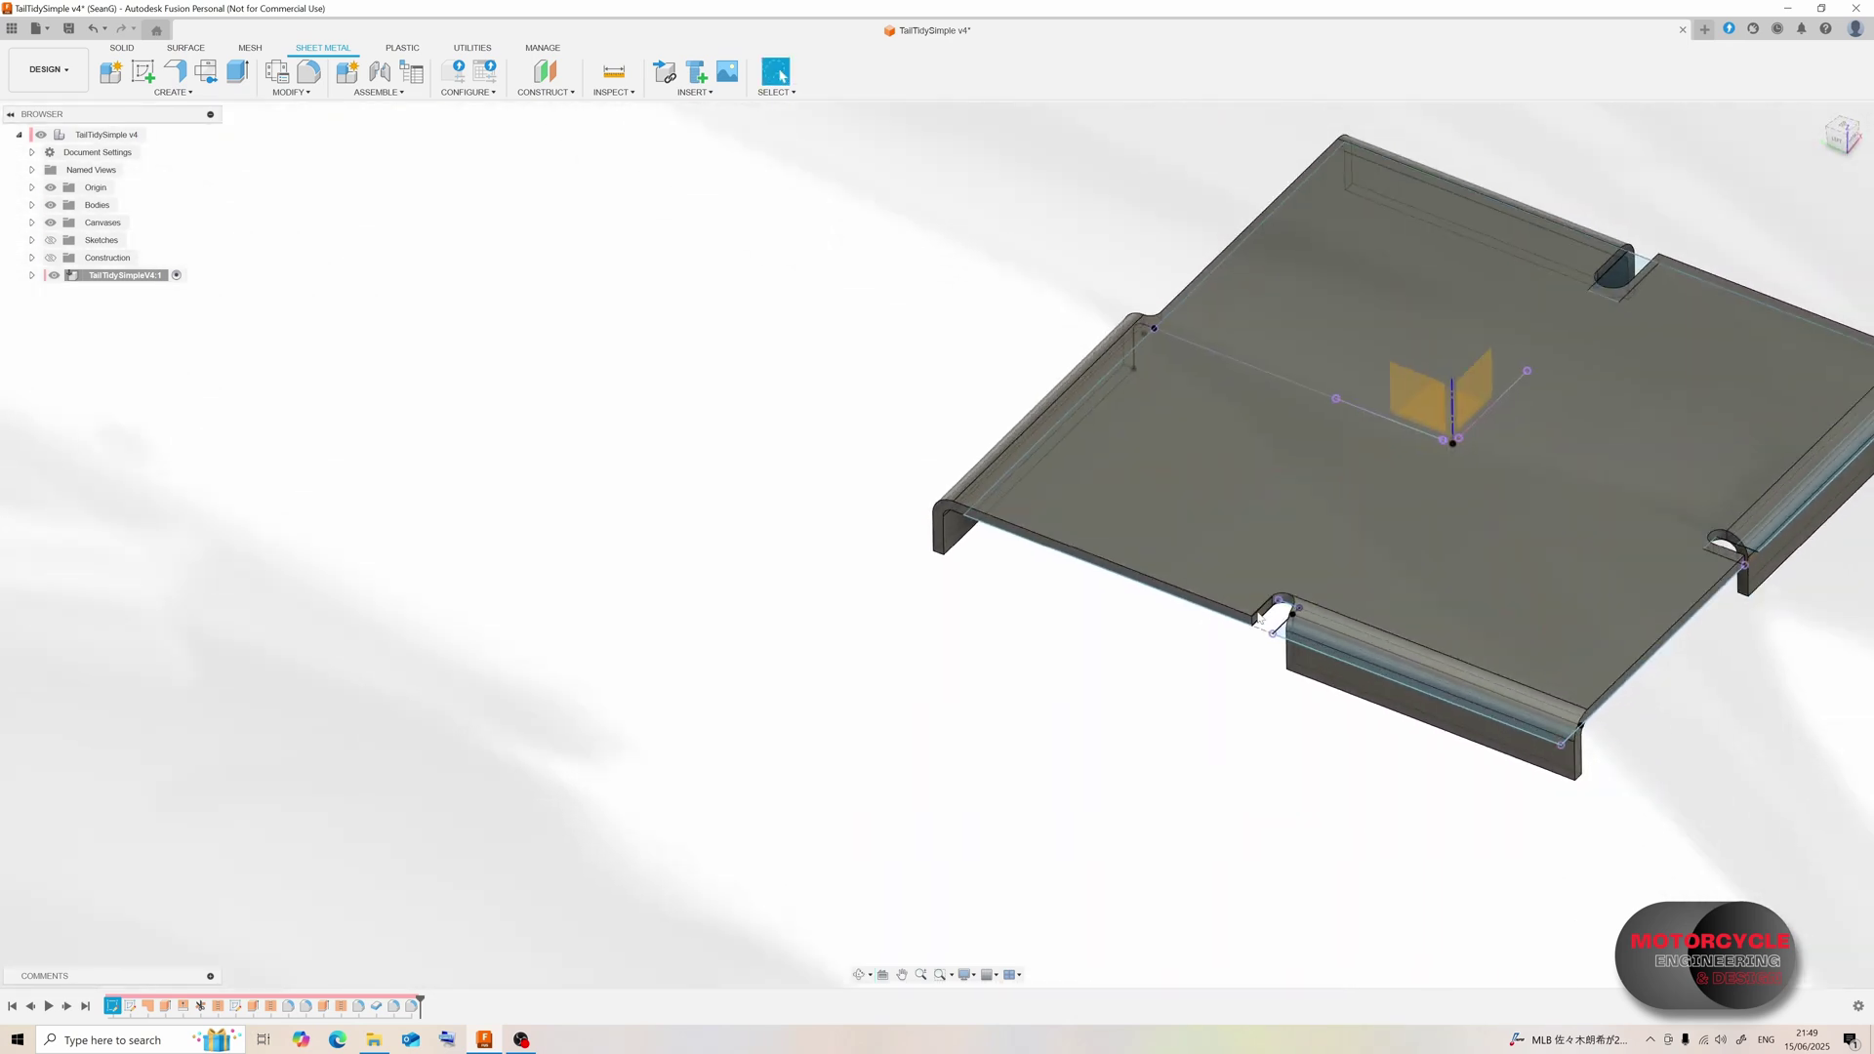
- Inspect the rounded relief notch at the flange end and its alignment with the bend and sketch outline from above
scroll(1328, 624, "up", 3)
scroll(1502, 650, "up", 3)
mouse_move(1066, 591)
middle_mouse_down("shift")
mouse_move(1081, 561)
mouse_move(1050, 593)
mouse_move(1054, 622)
middle_mouse_up("shift")
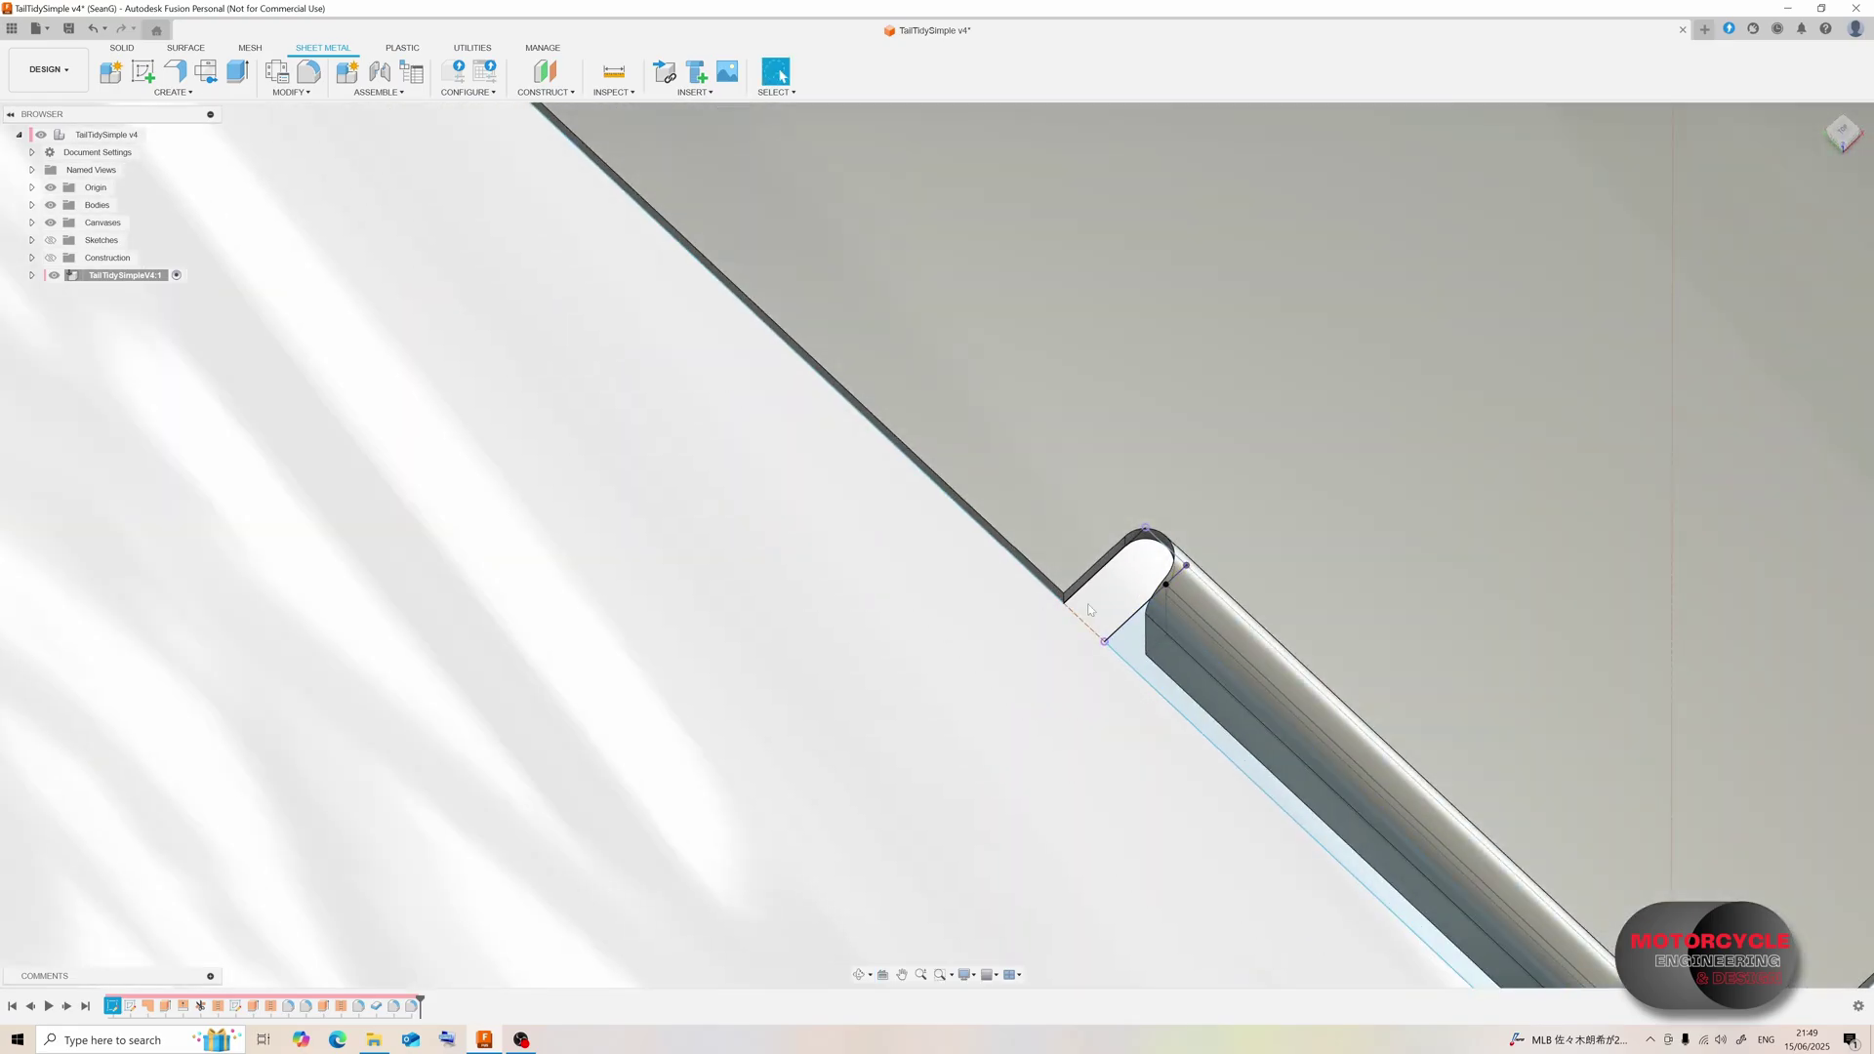
scroll(1198, 642, "down", 2)
scroll(1122, 644, "up", 2)
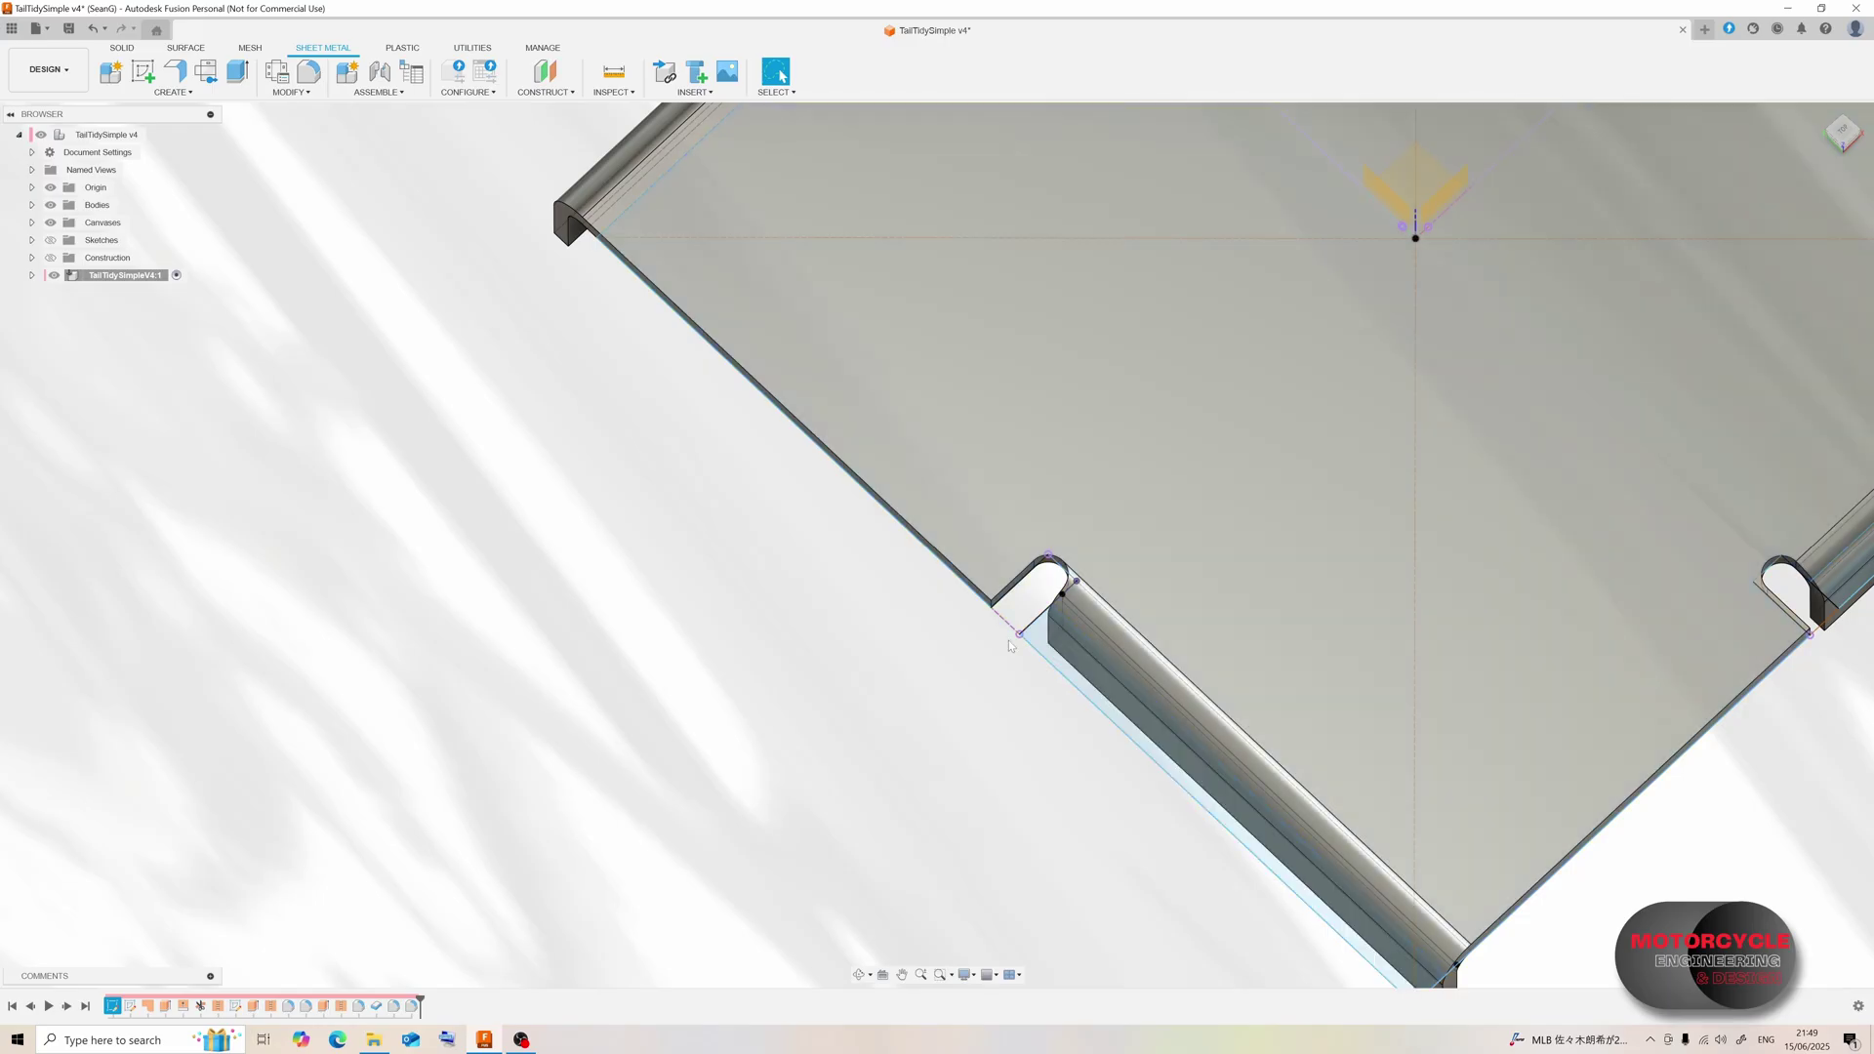
scroll(1160, 660, "down", 3)
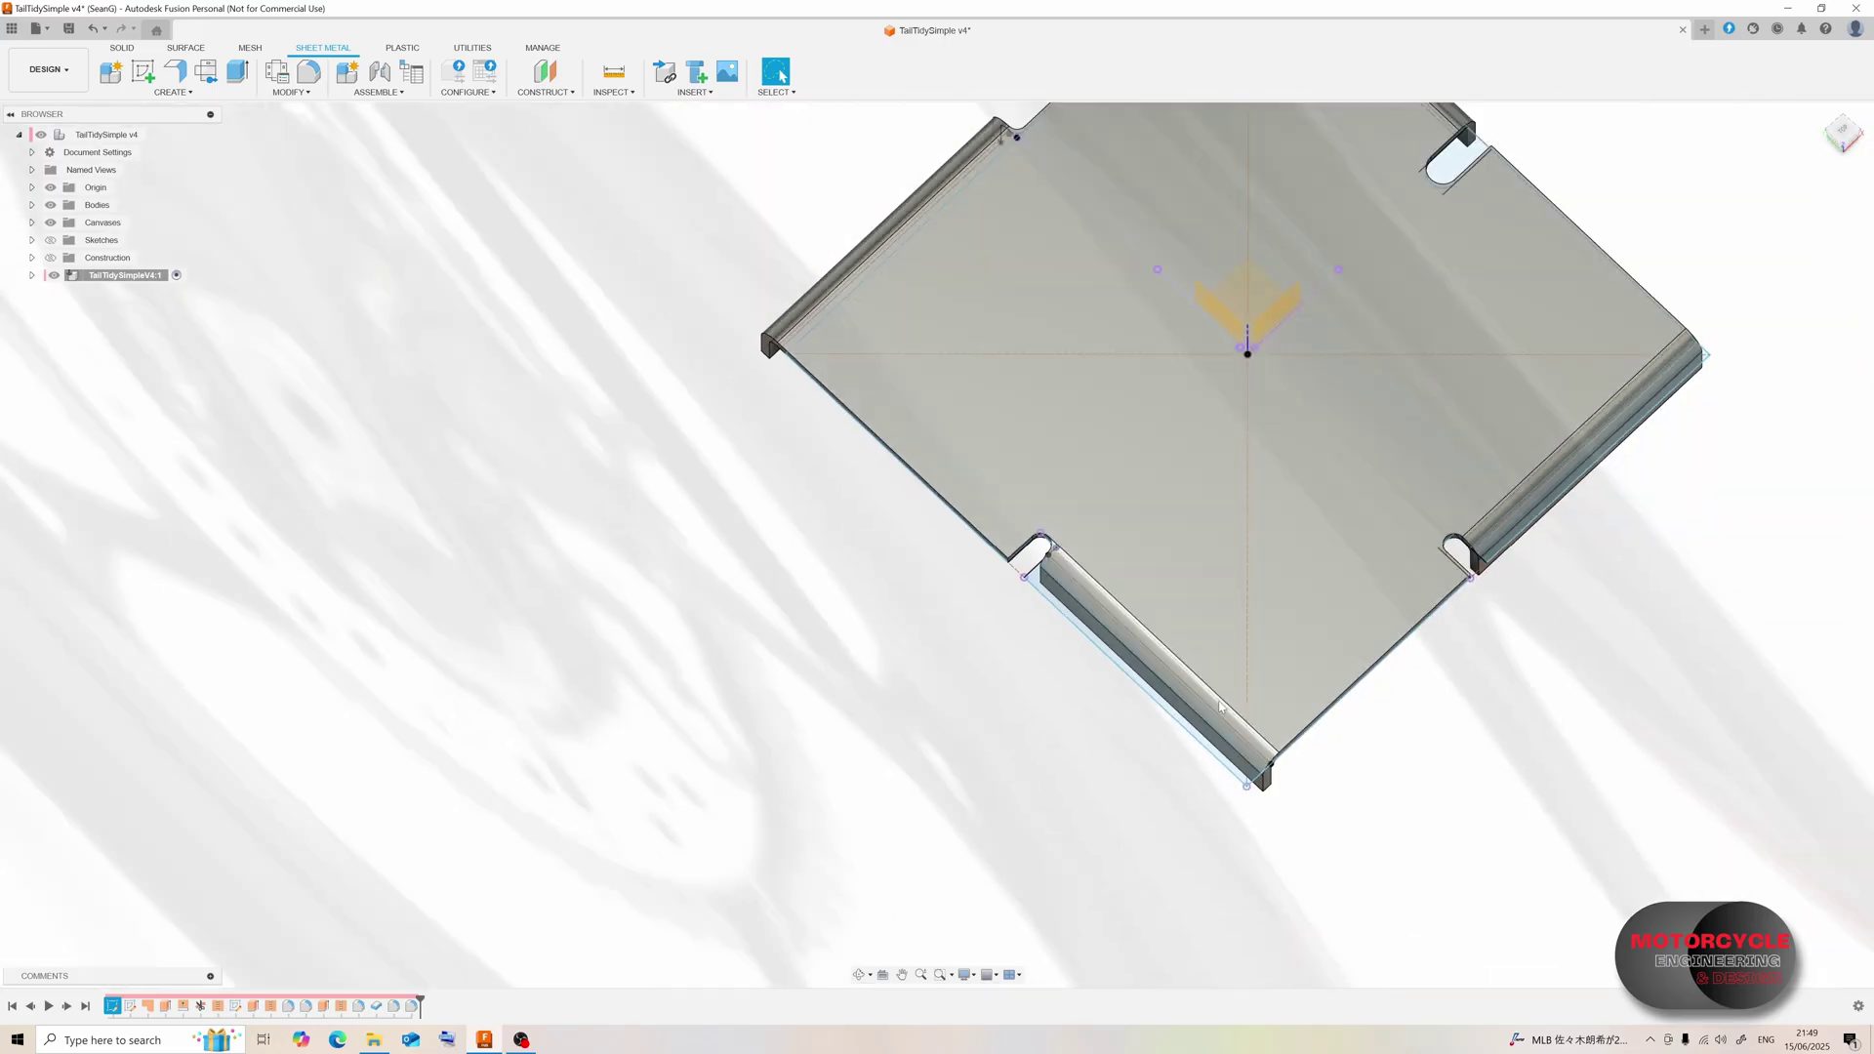
scroll(1002, 571, "up", 5)
scroll(966, 478, "up", 1)
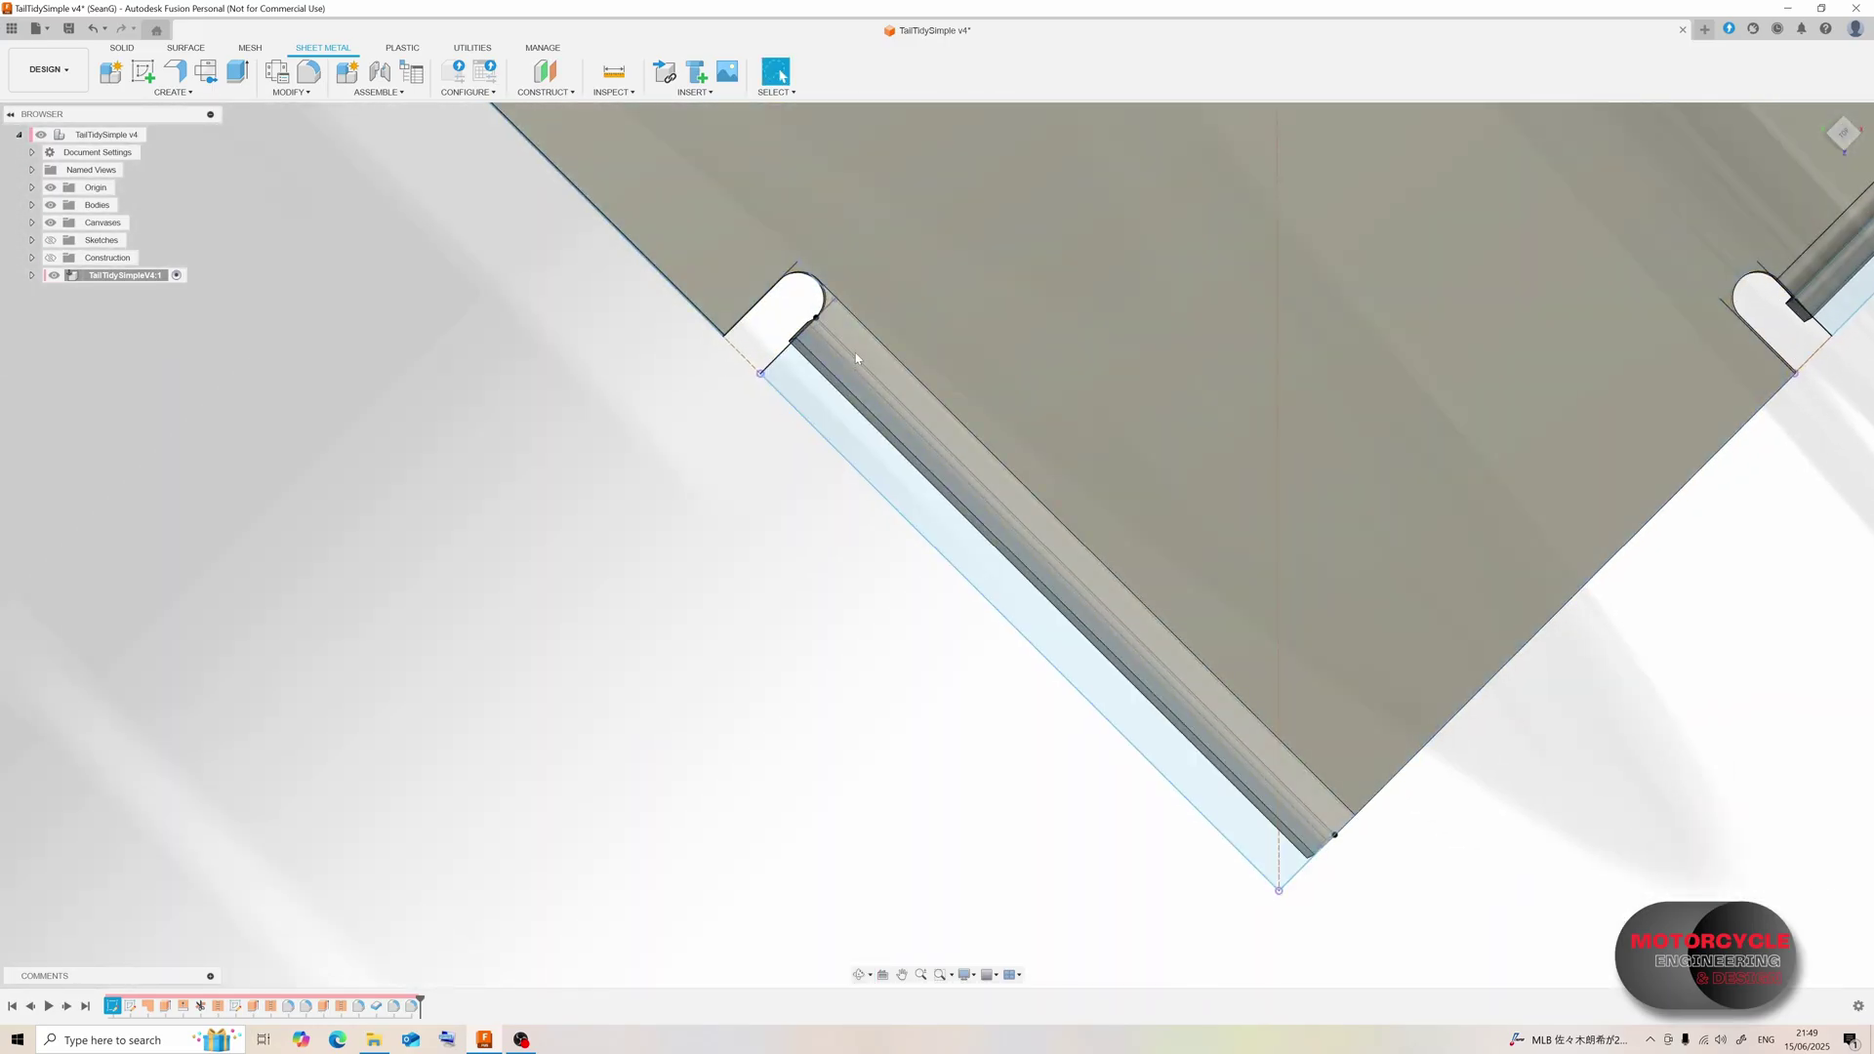
middle_click_drag(780, 612, 1077, 477, "shift")
scroll(1079, 536, "down", 1)
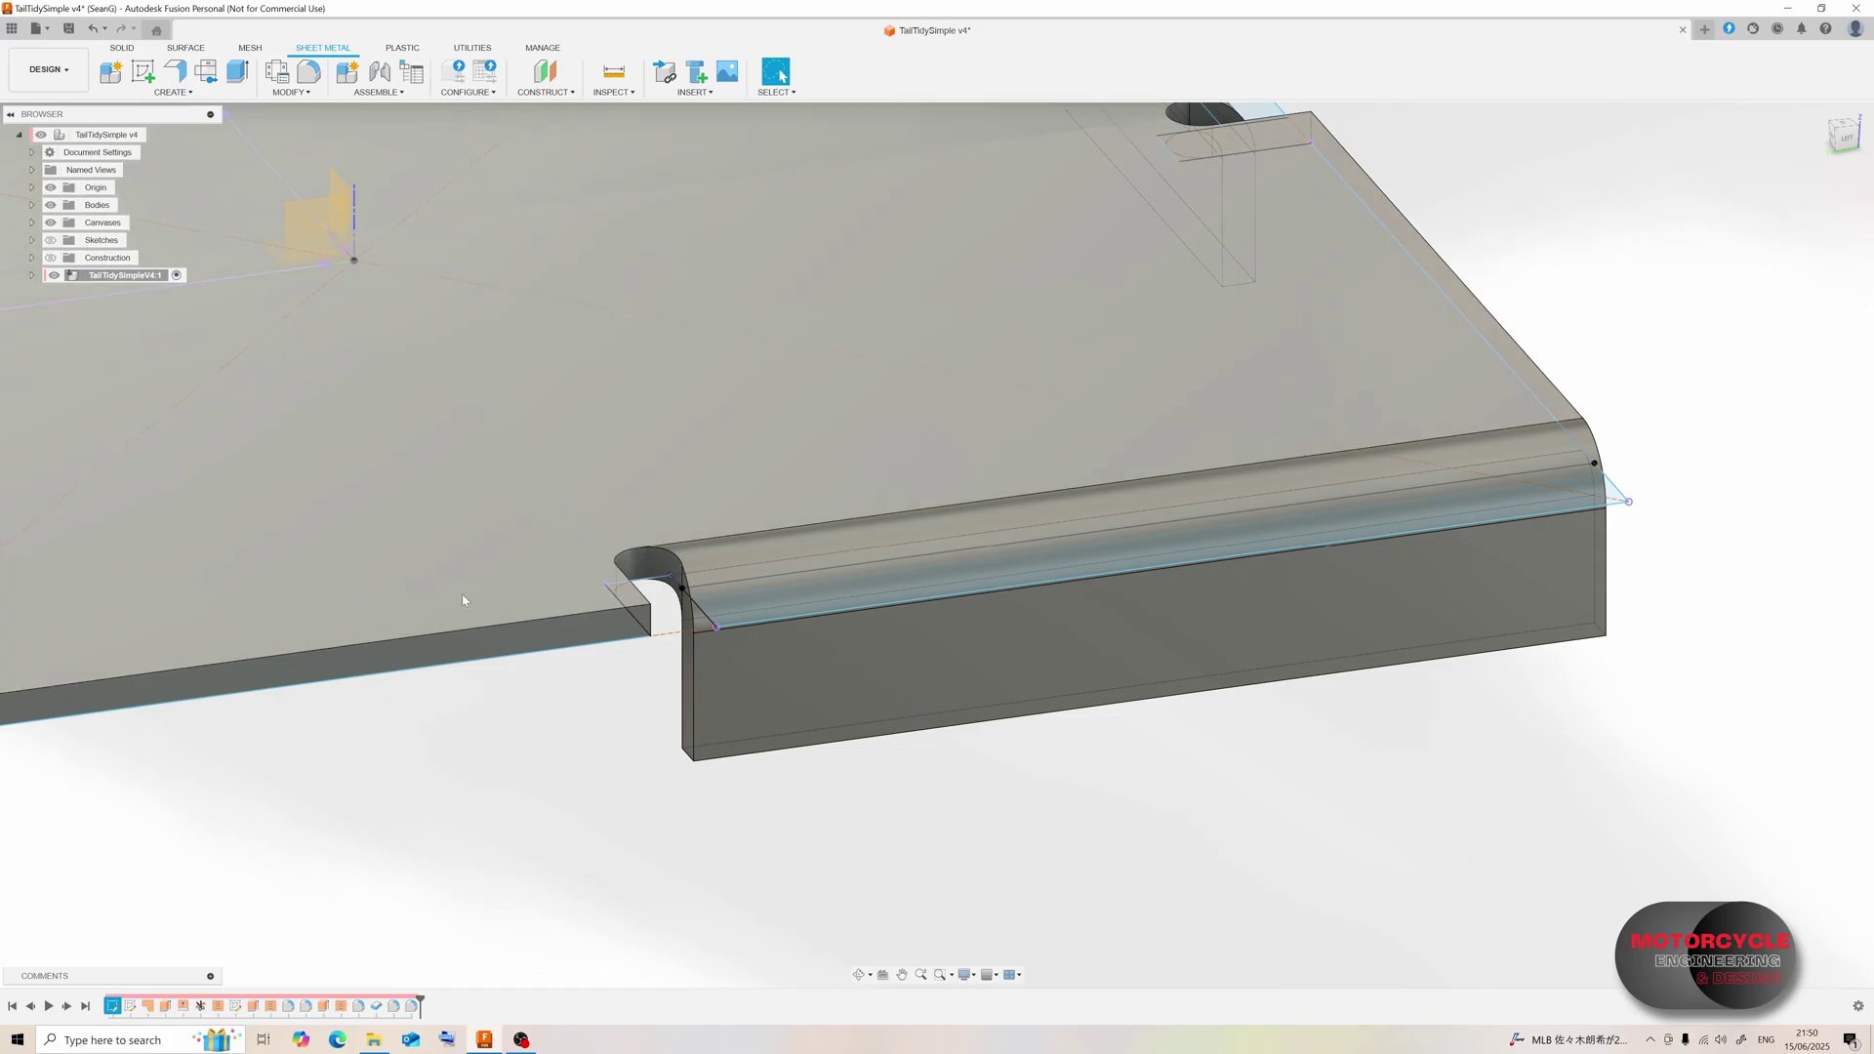
- Check how the relief notch cuts into the flange bend, from the outer side and from underneath
scroll(630, 557, "up", 1)
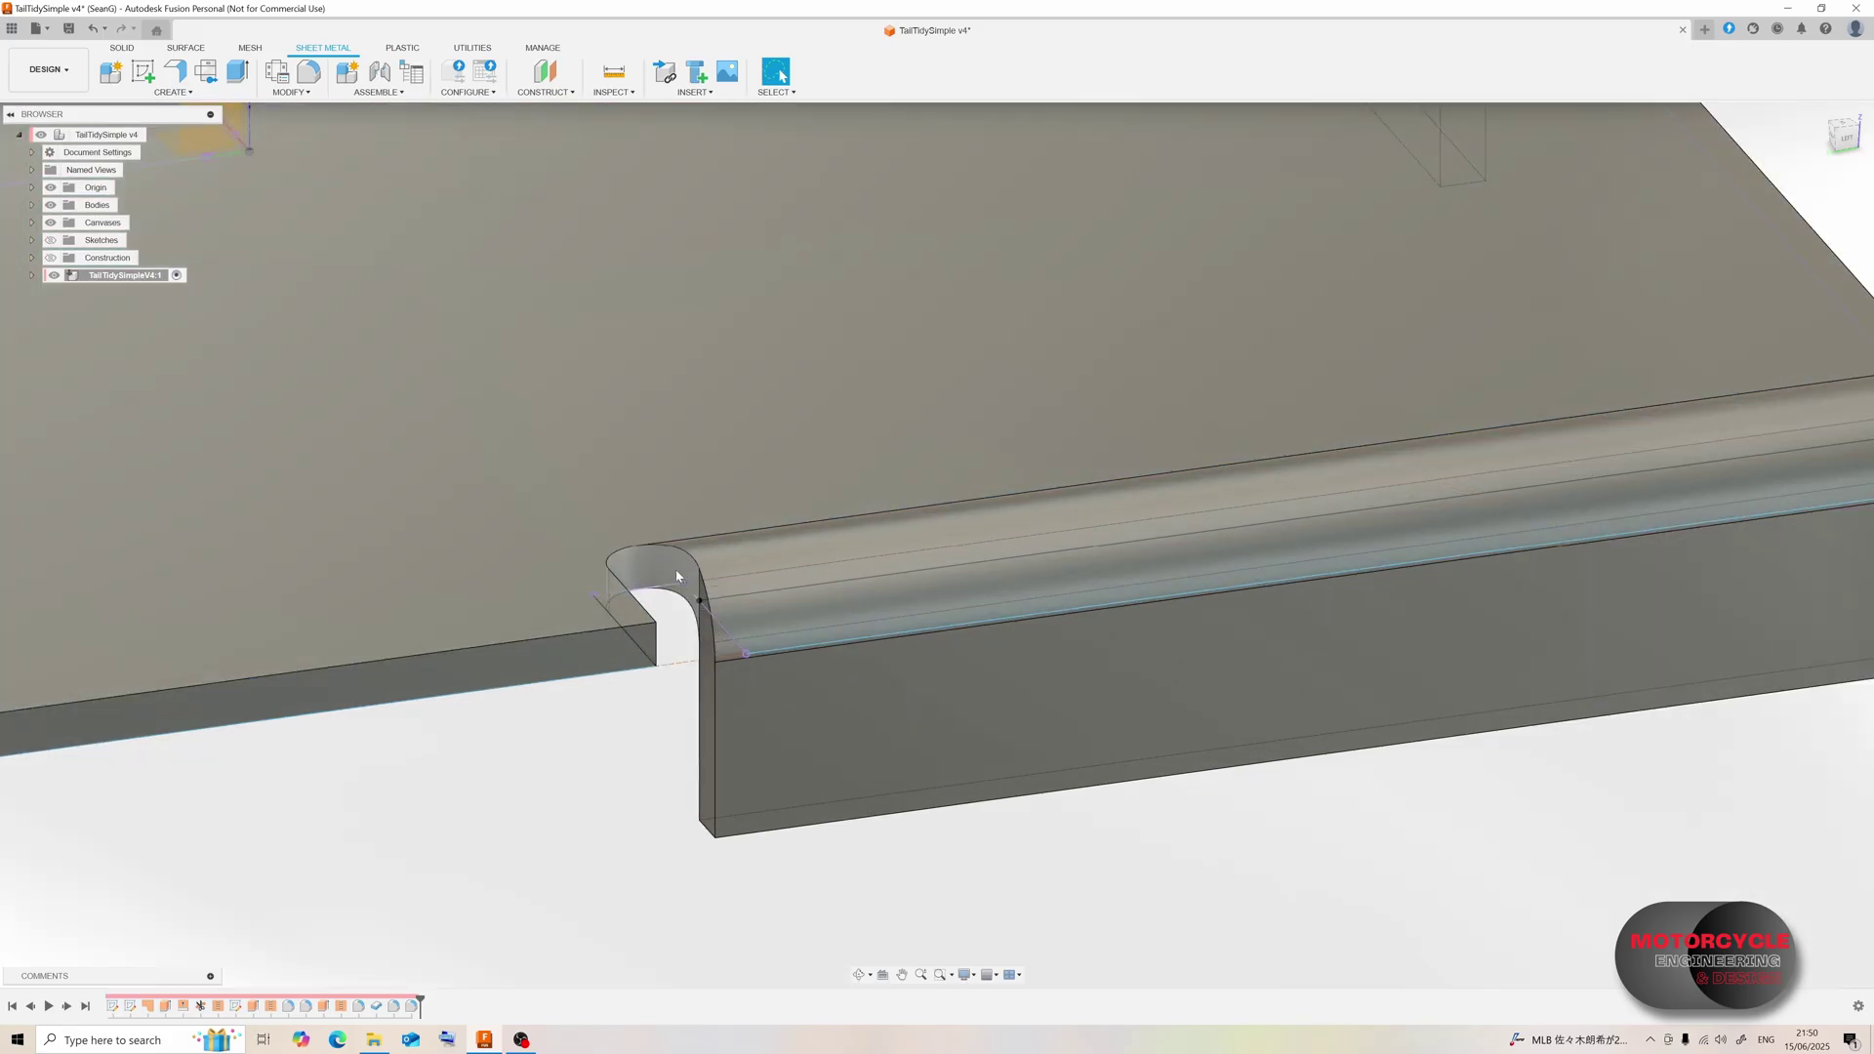
scroll(676, 565, "up", 1)
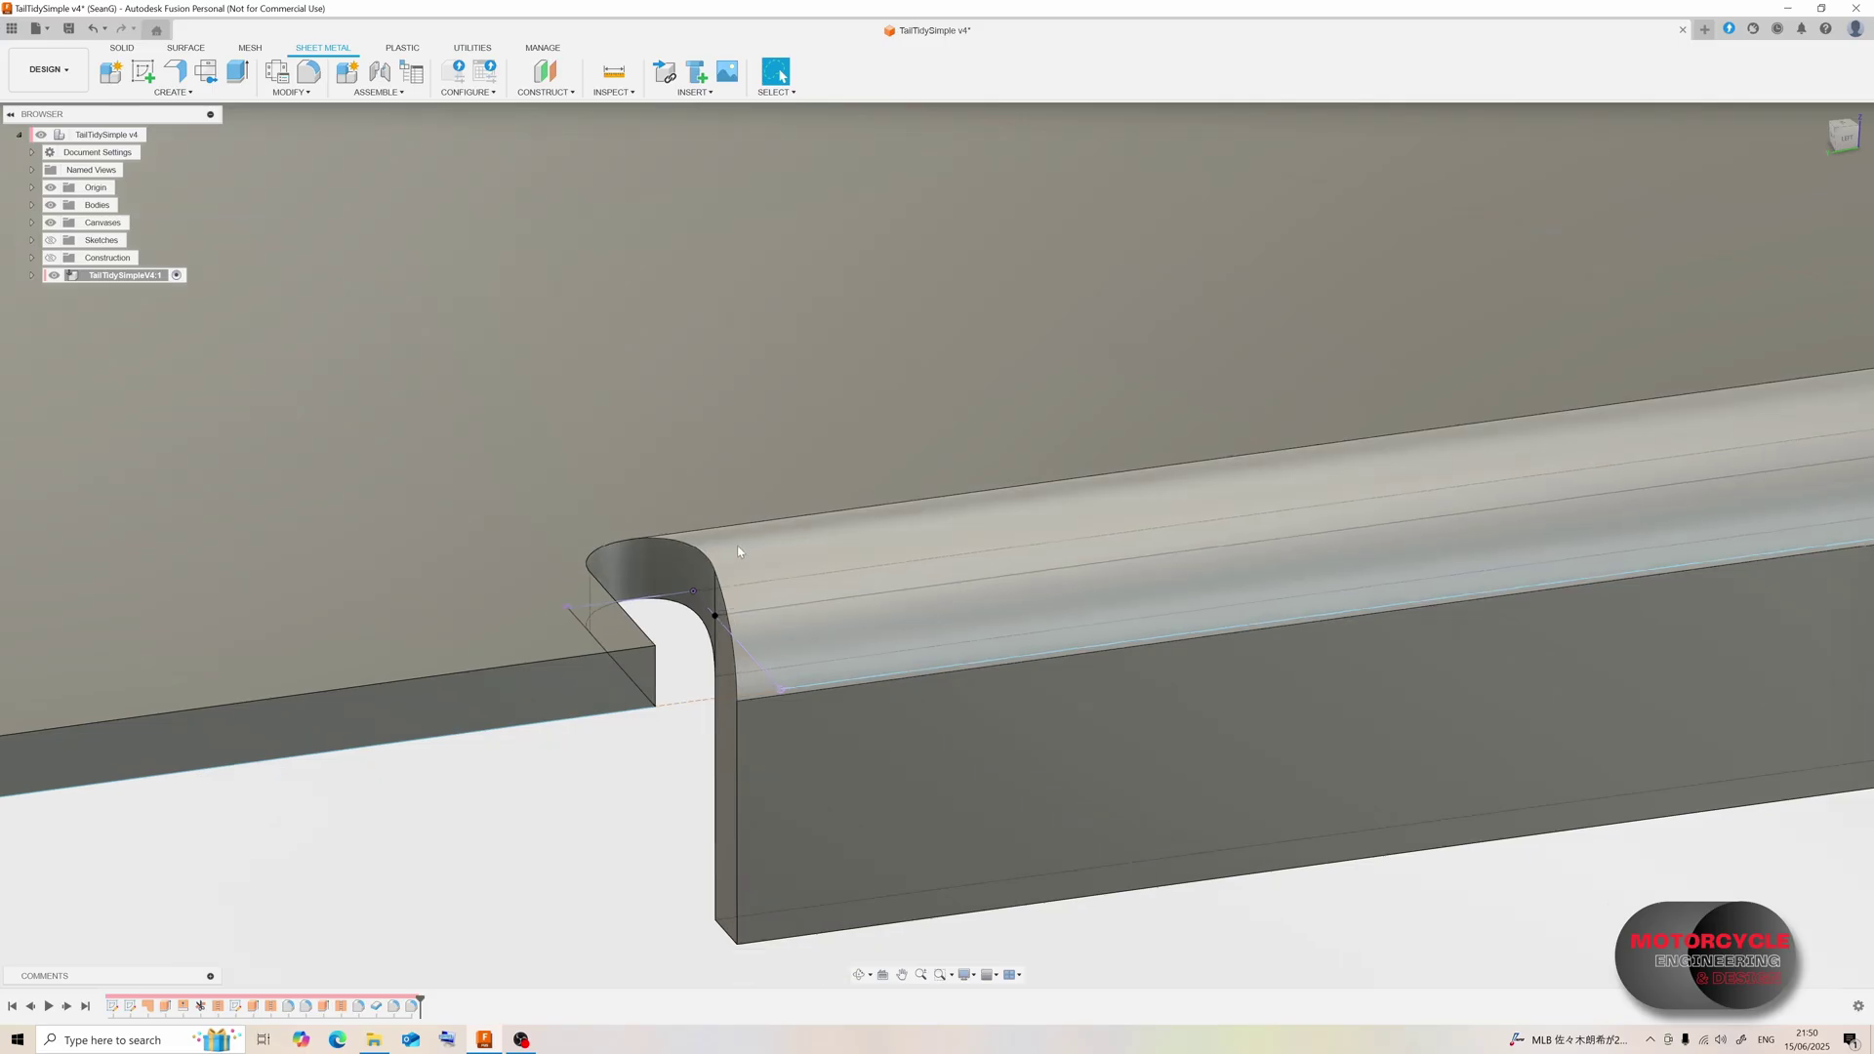
middle_click_drag(670, 548, 866, 570, "shift")
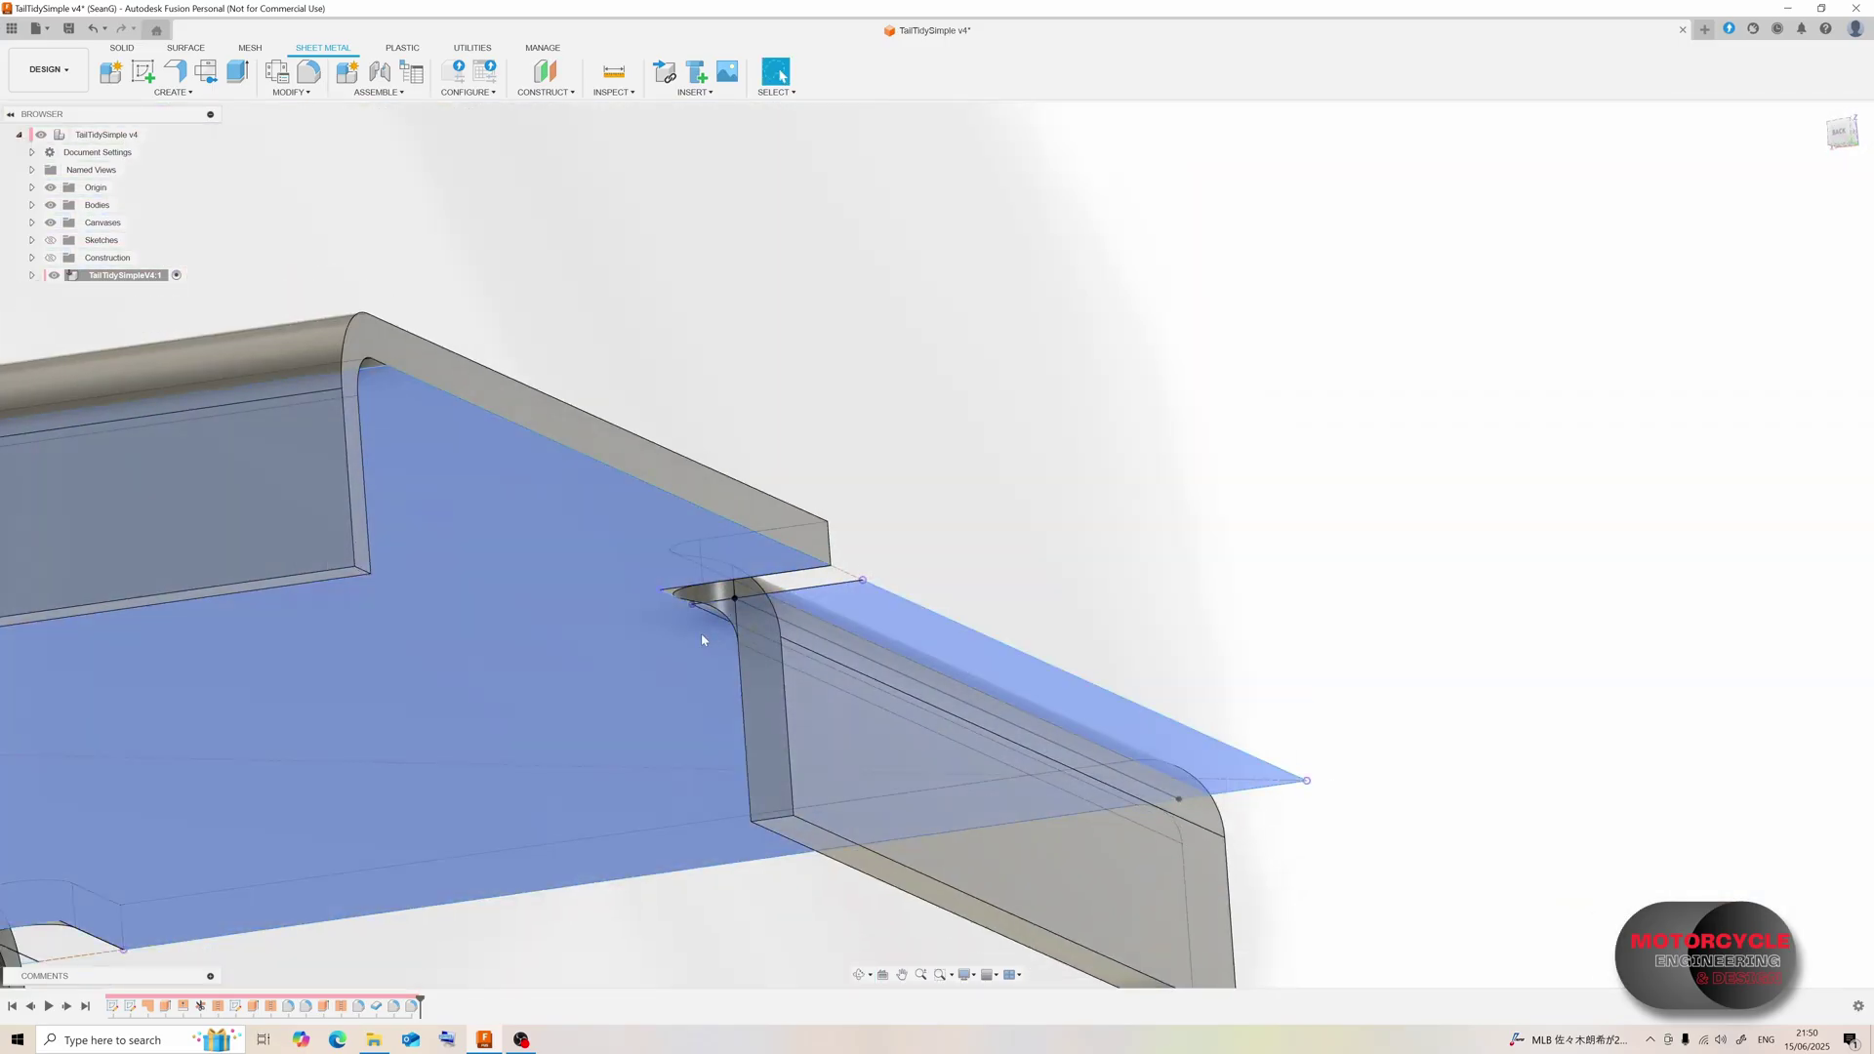
mouse_move(703, 624)
middle_mouse_down("shift")
mouse_move(810, 615)
mouse_move(717, 635)
middle_mouse_up("shift")
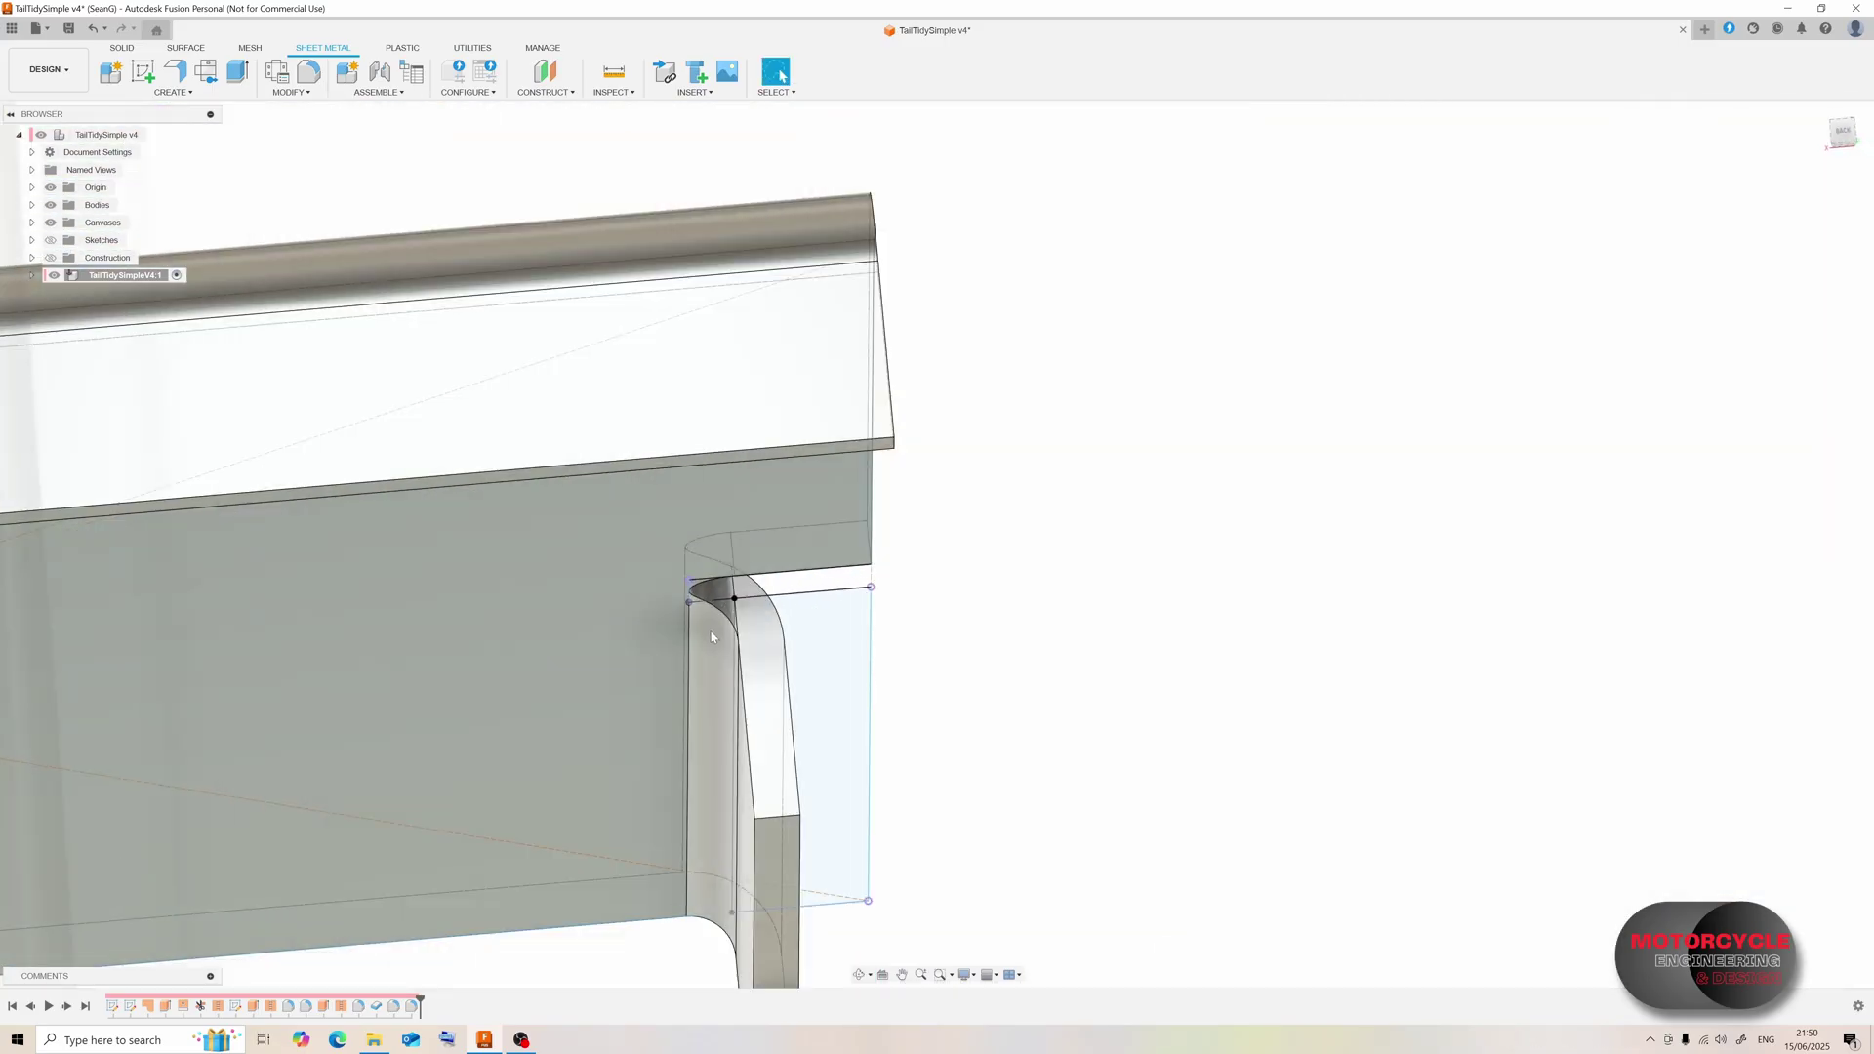
scroll(712, 637, "up", 5)
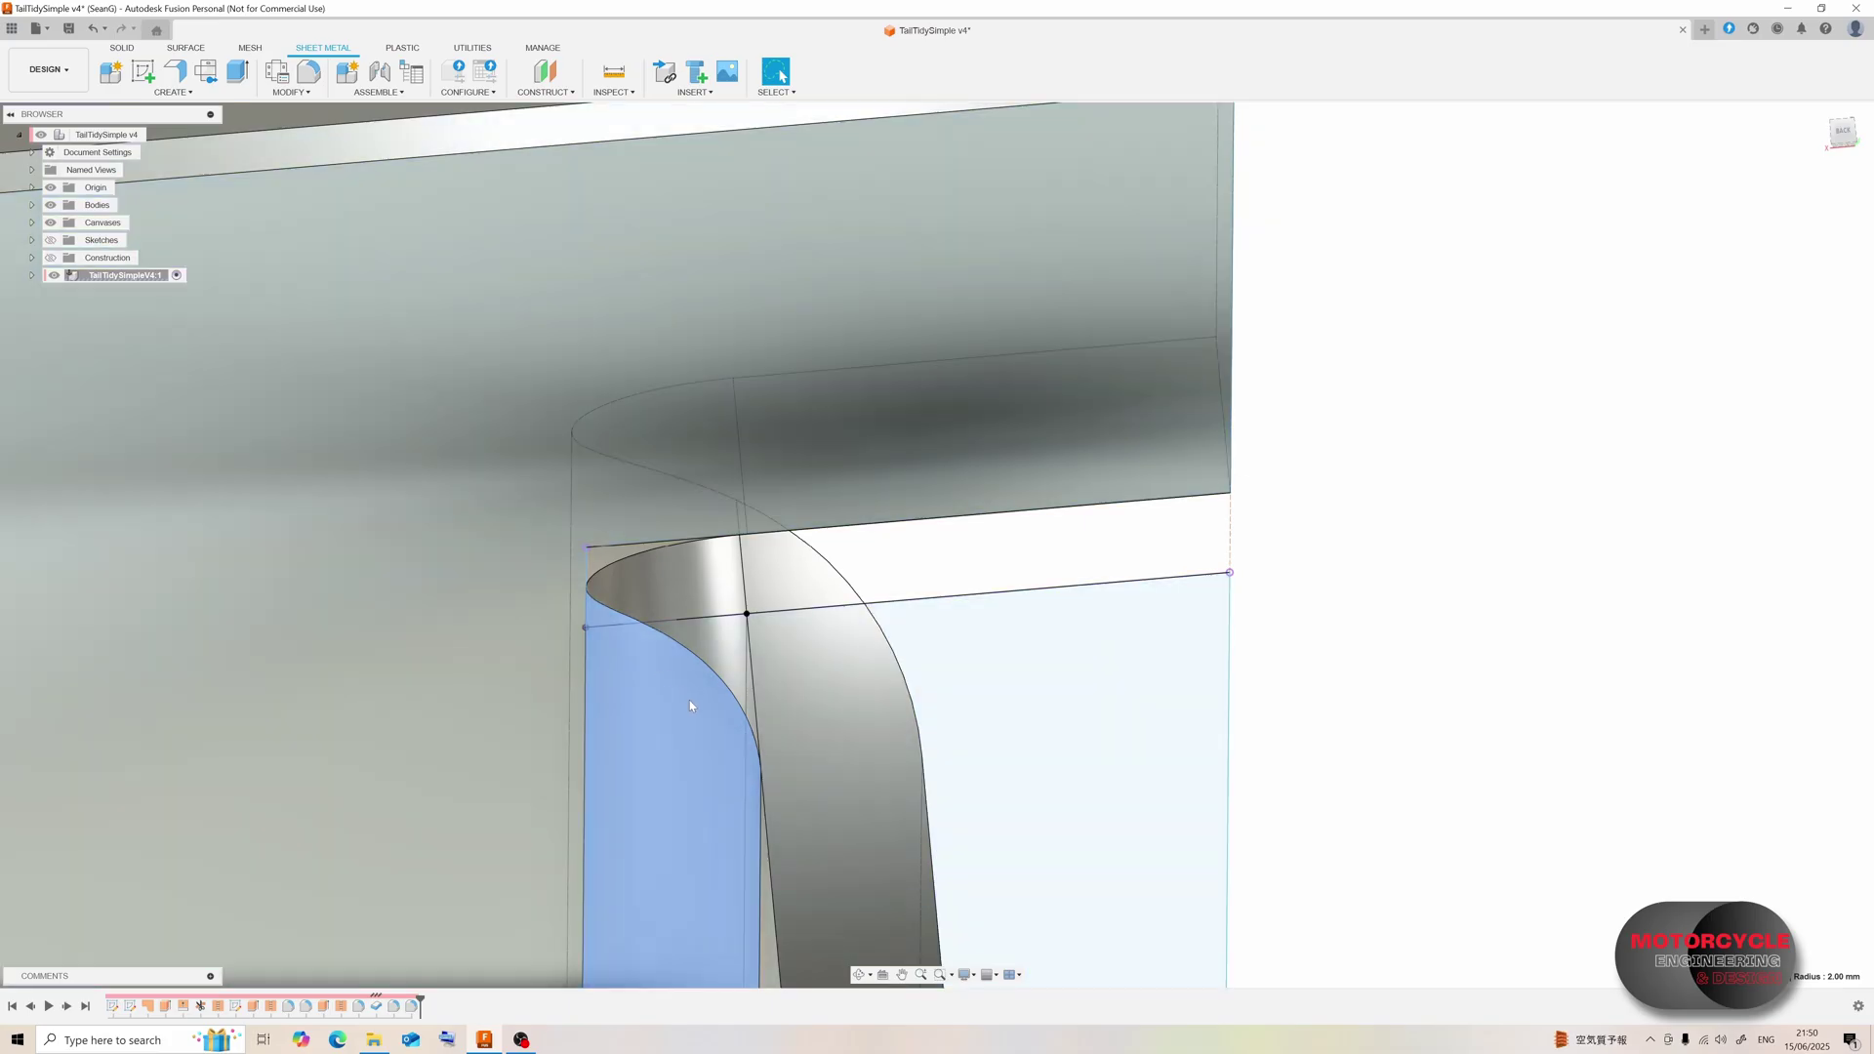
middle_click_drag(689, 700, 756, 554, "shift")
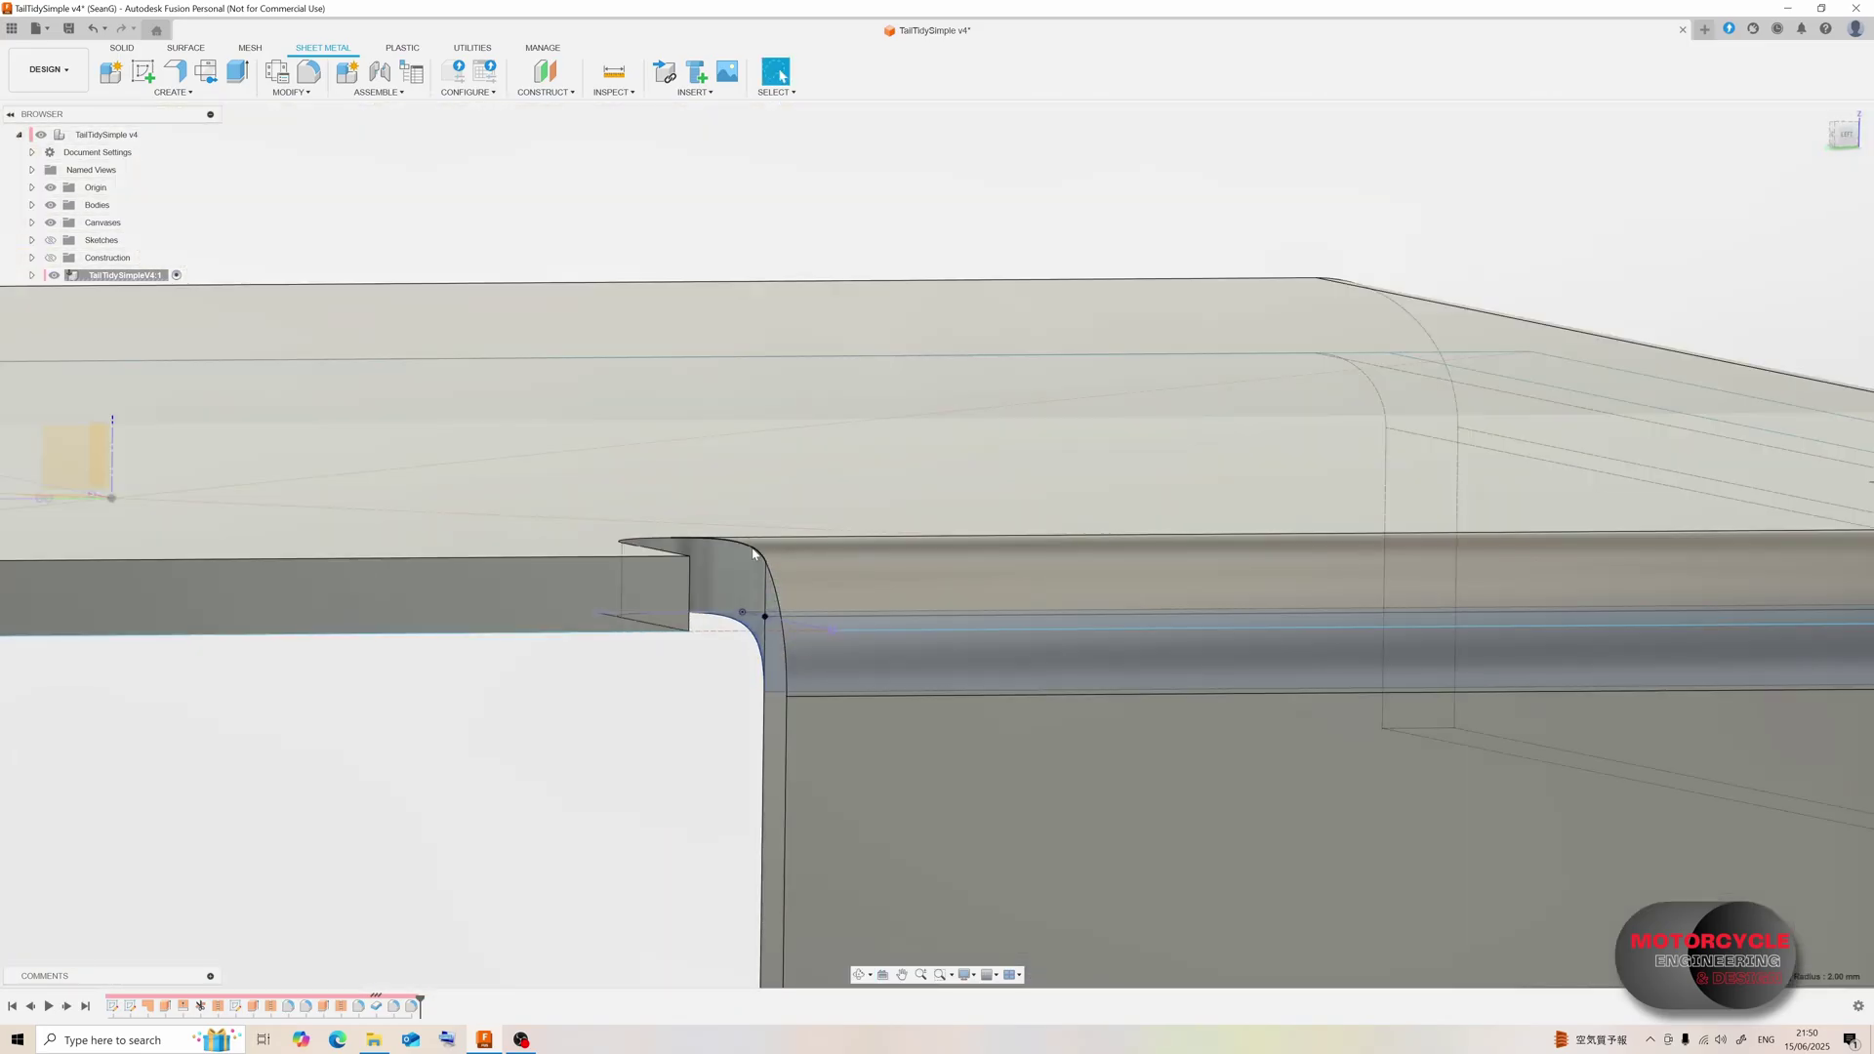
scroll(756, 554, "down", 5)
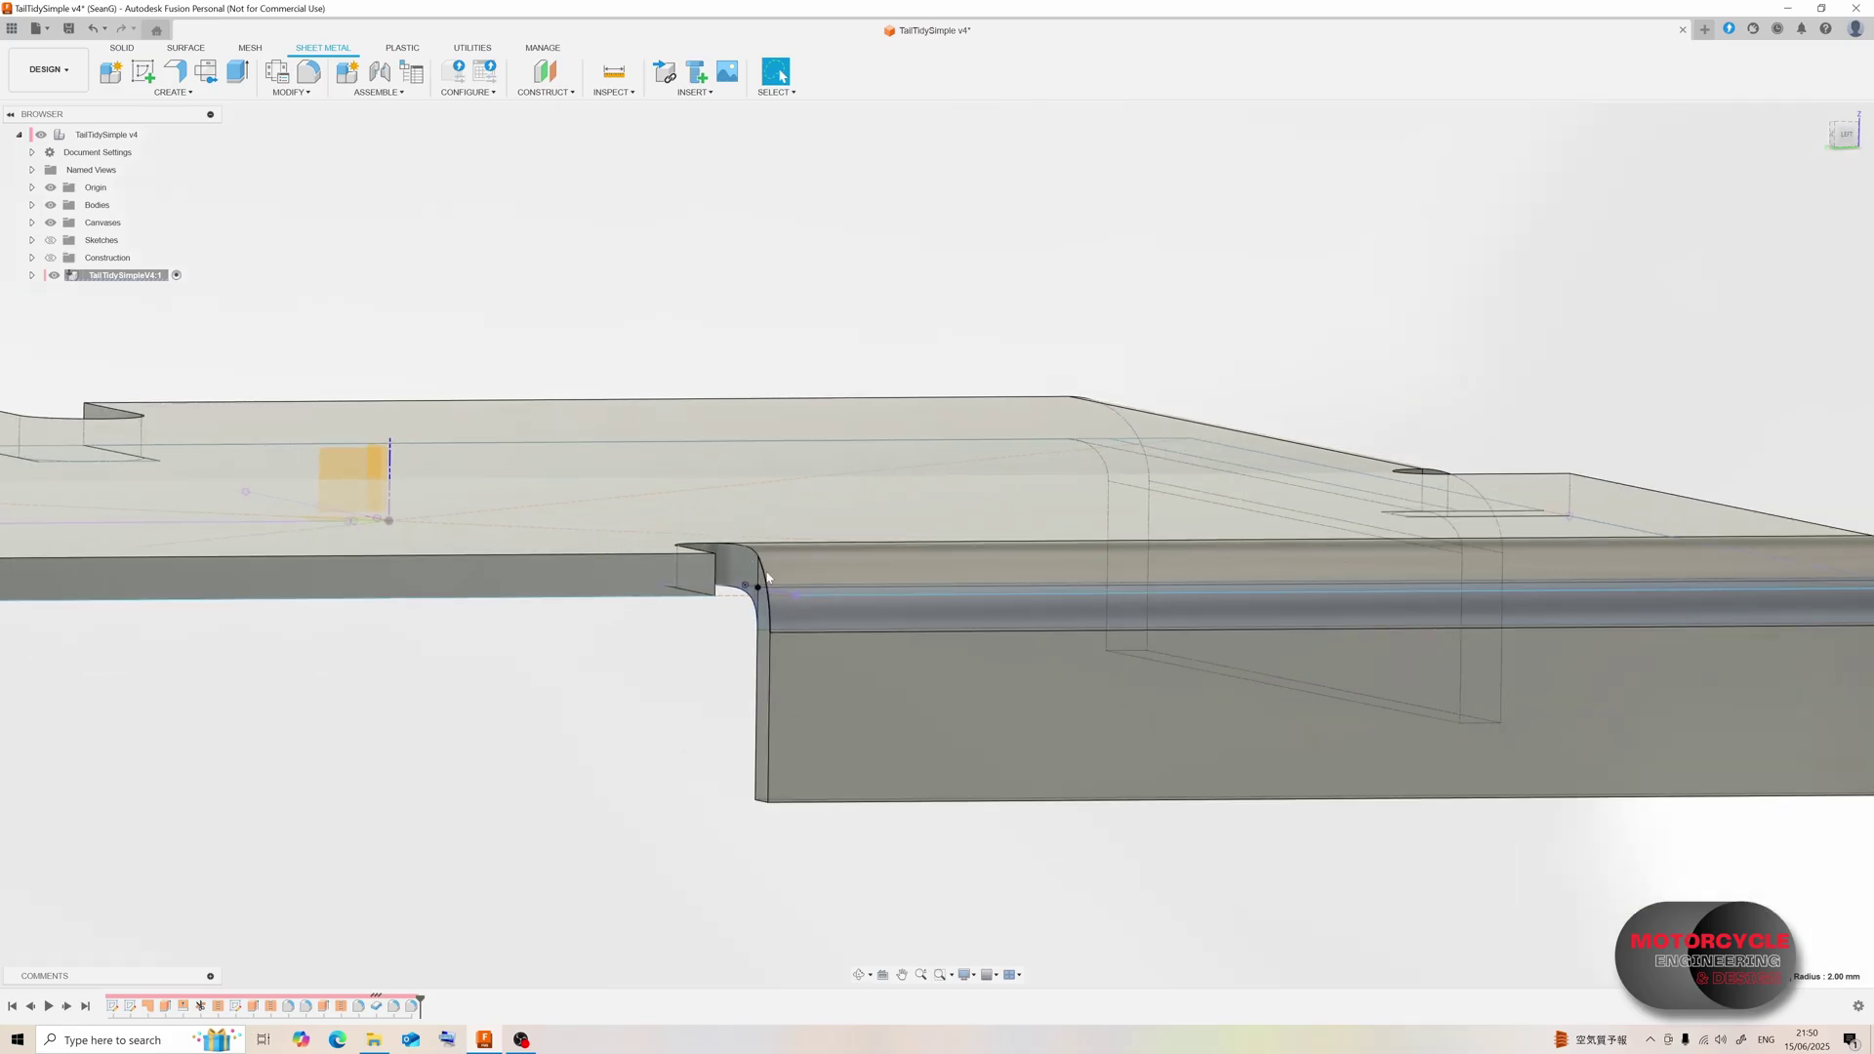
middle_click_drag(783, 553, 757, 586, "shift")
scroll(769, 728, "down", 5)
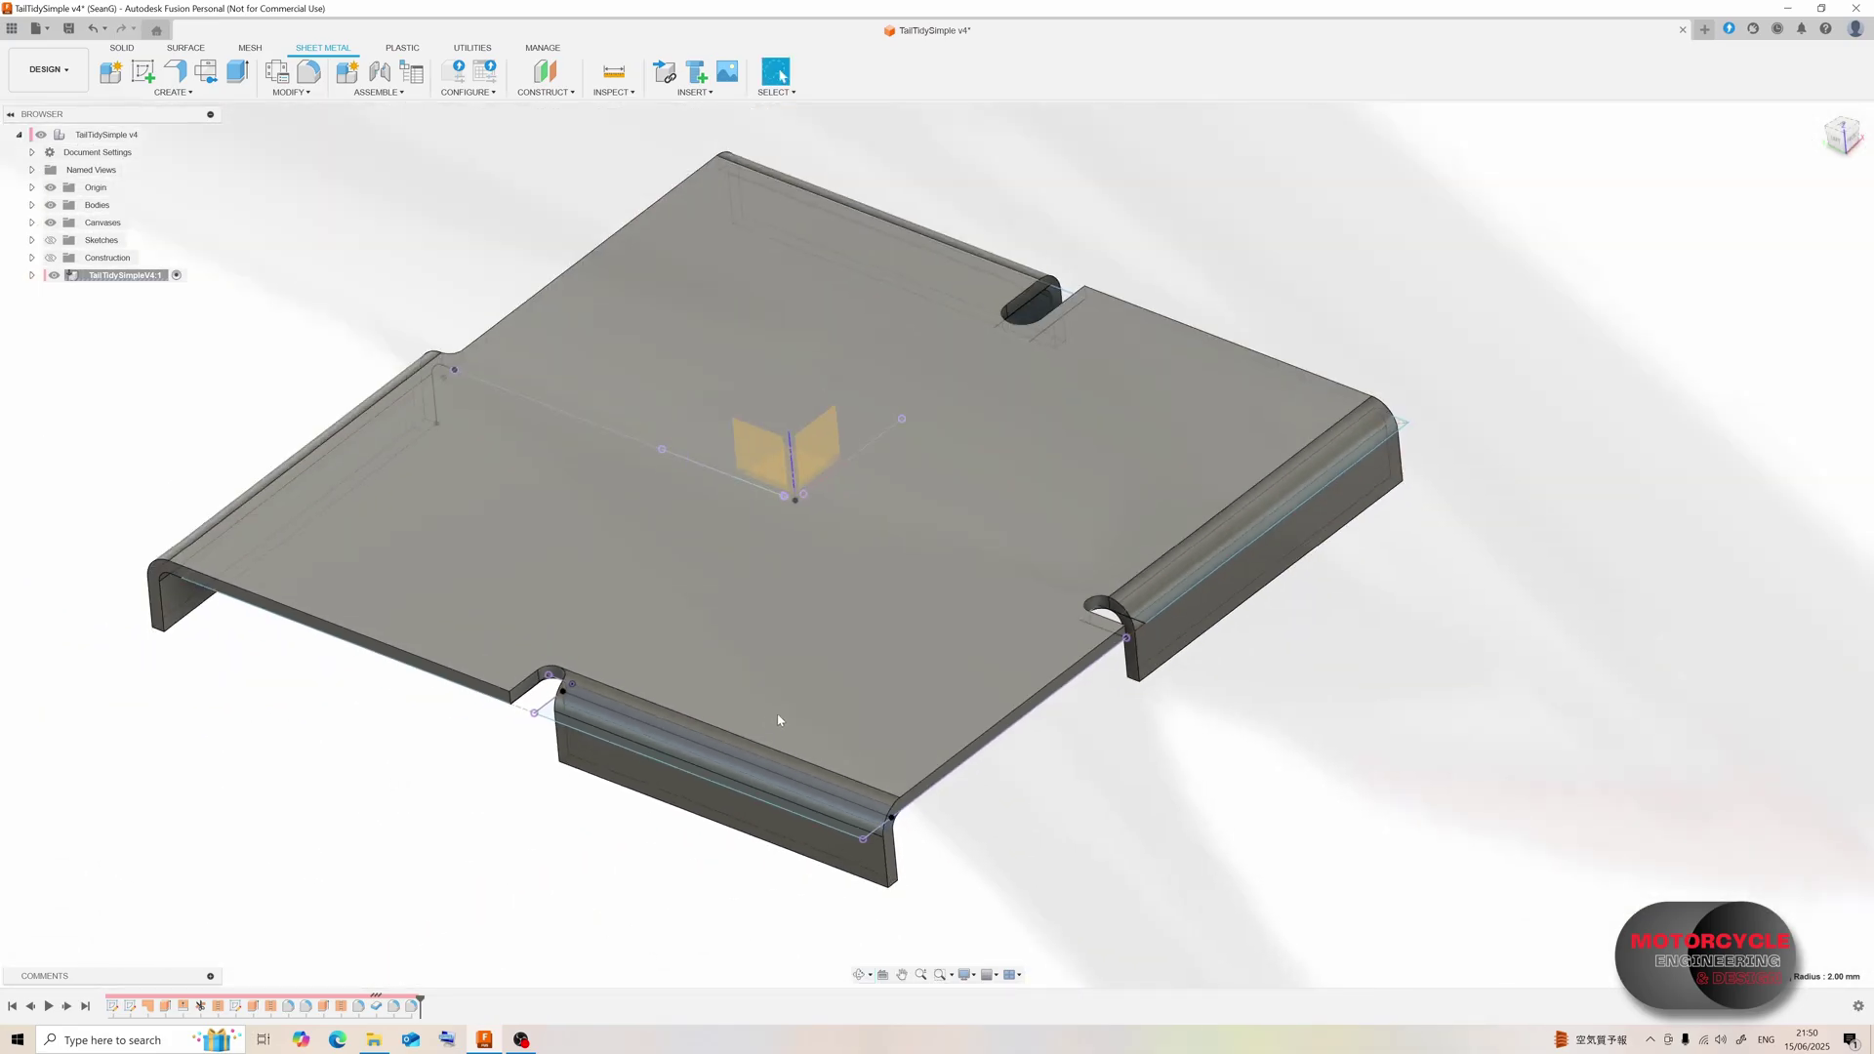
- Examine the bend relief at the neighbouring flange's end up close, including its curved cut face
scroll(1144, 552, "up", 6)
scroll(1144, 554, "up", 3)
scroll(1073, 664, "up", 3)
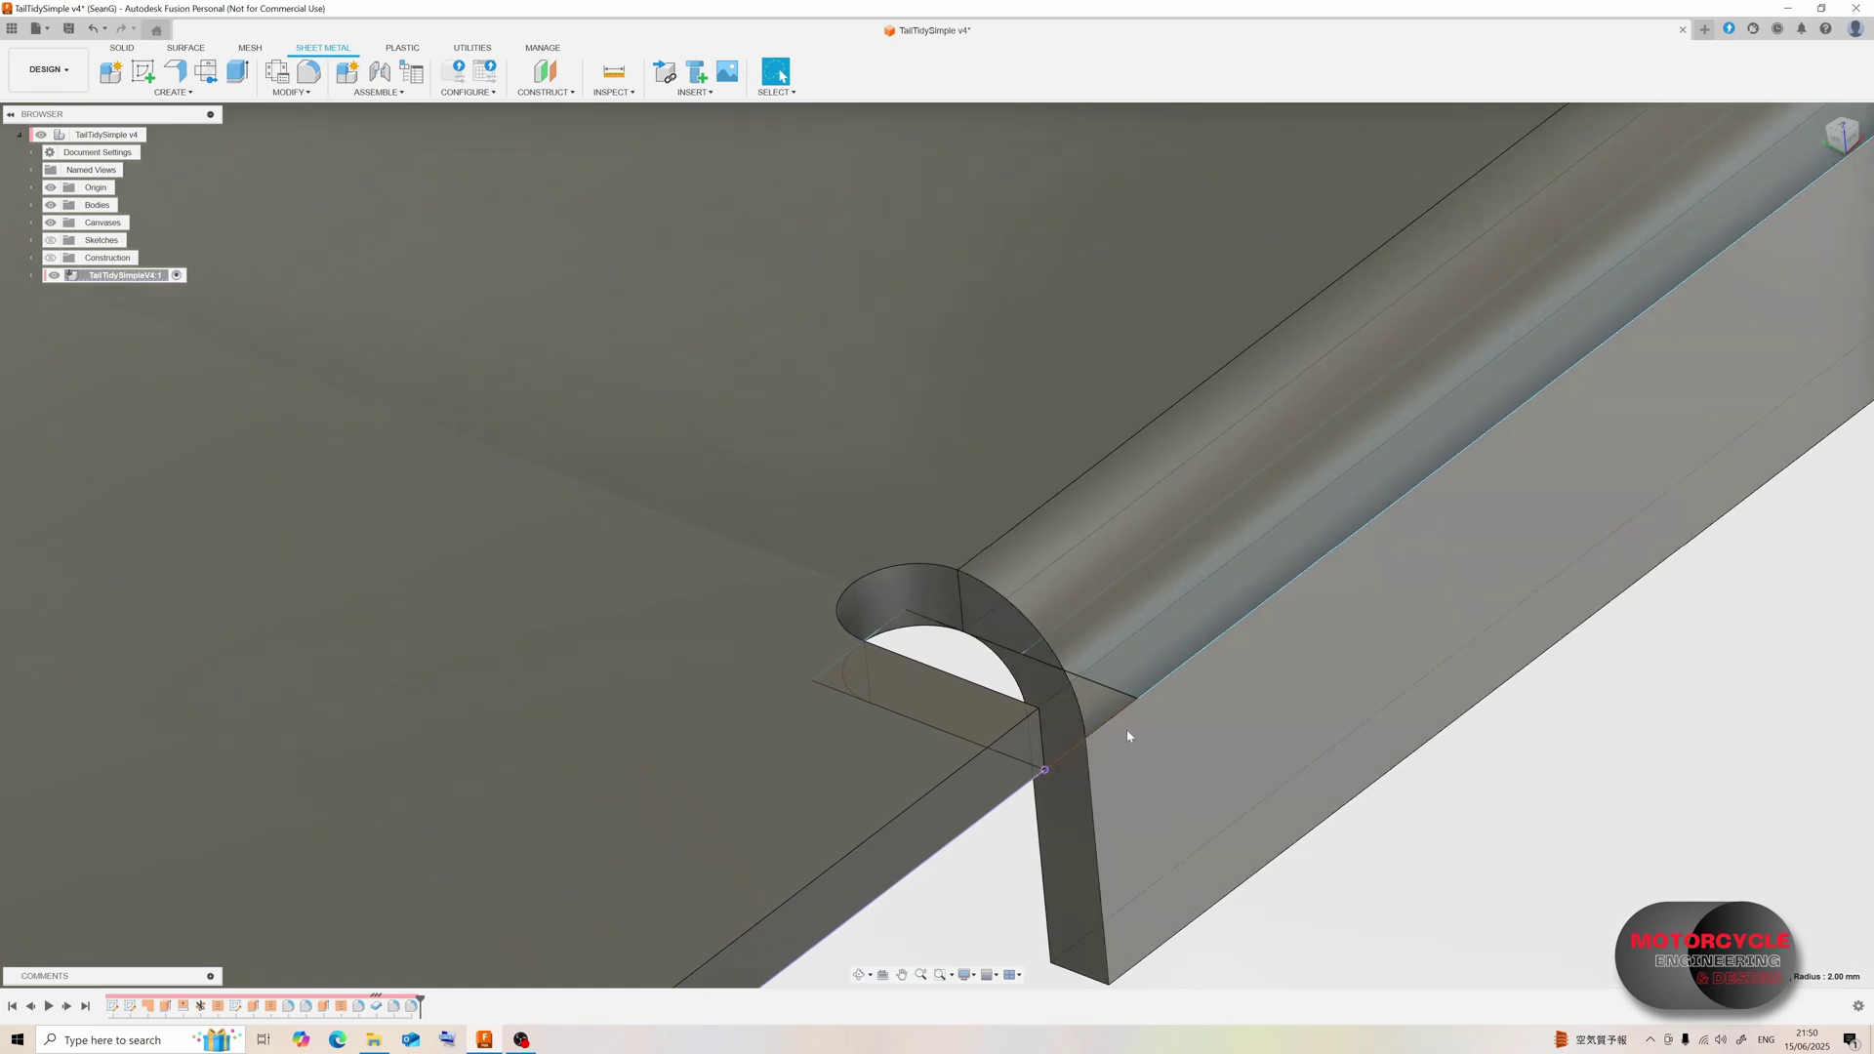
middle_click_drag(1126, 729, 723, 662)
scroll(686, 602, "up", 1)
middle_click_drag(686, 602, 752, 760, "shift")
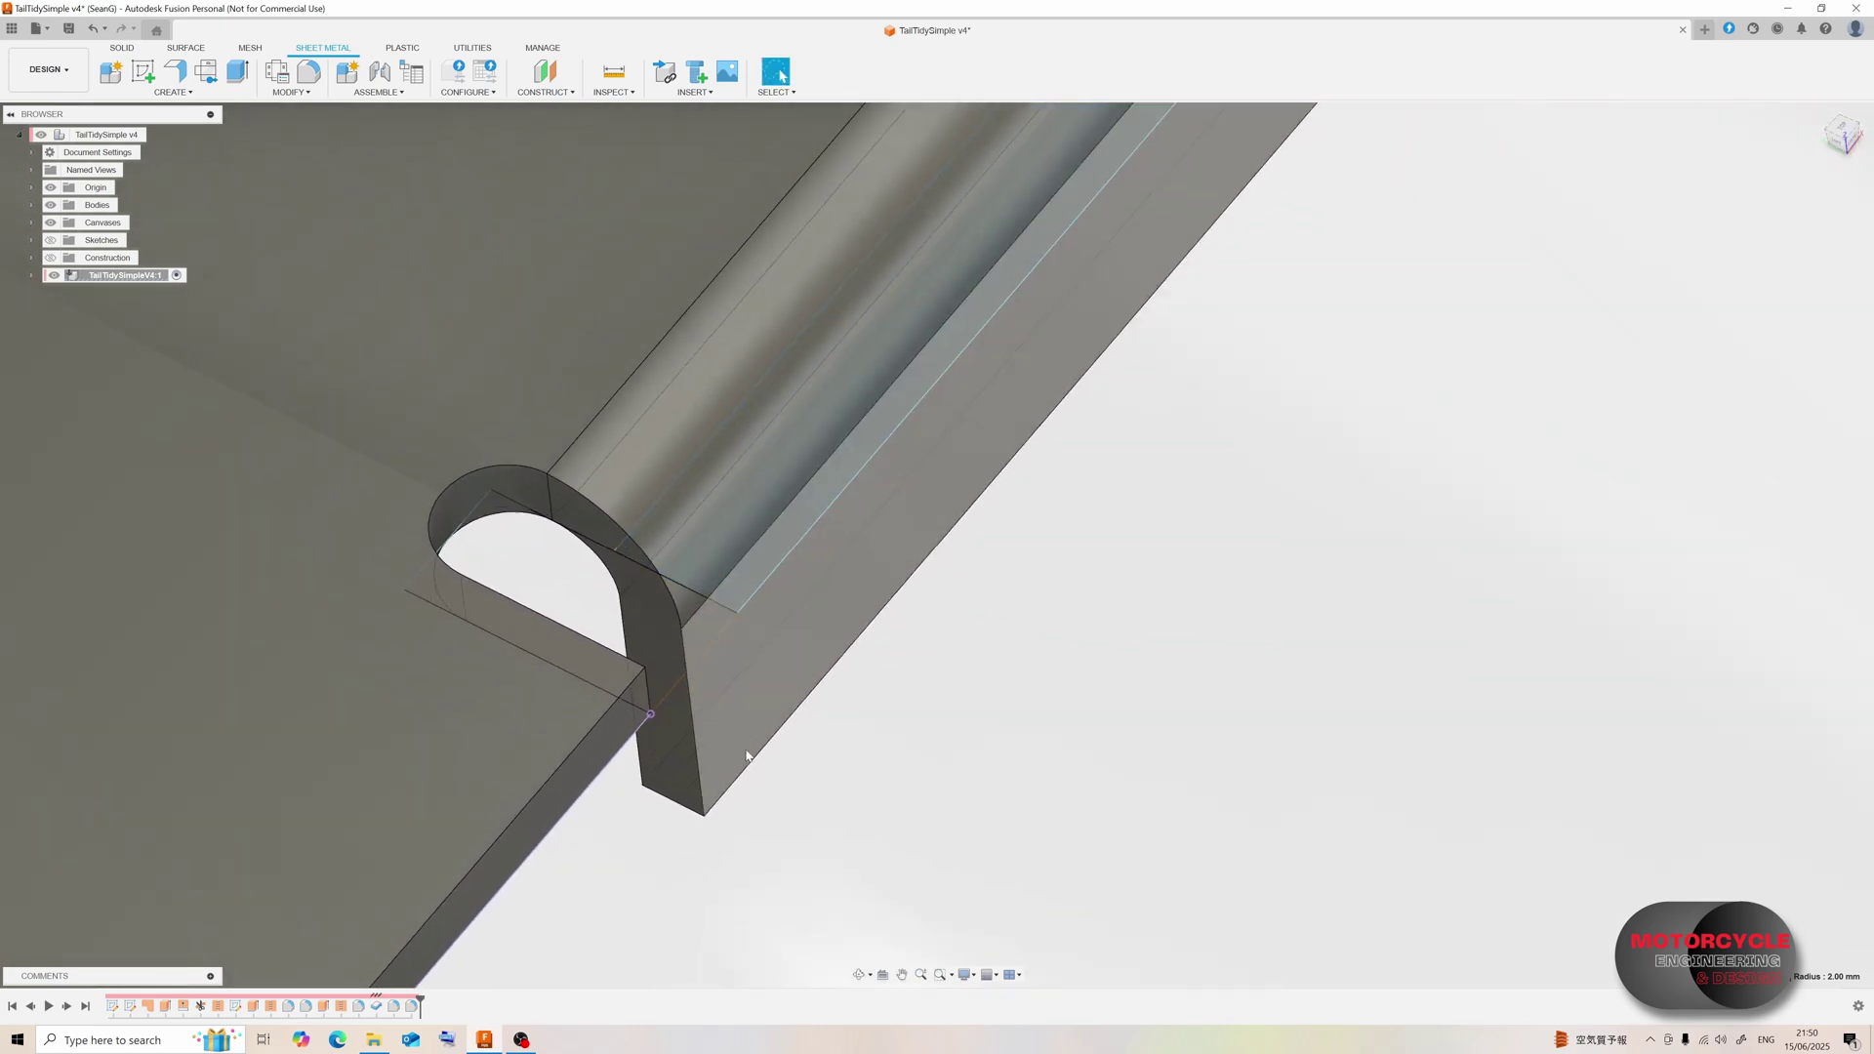
scroll(752, 760, "down", 2)
scroll(615, 644, "up", 5)
middle_click_drag(616, 643, 615, 606, "shift")
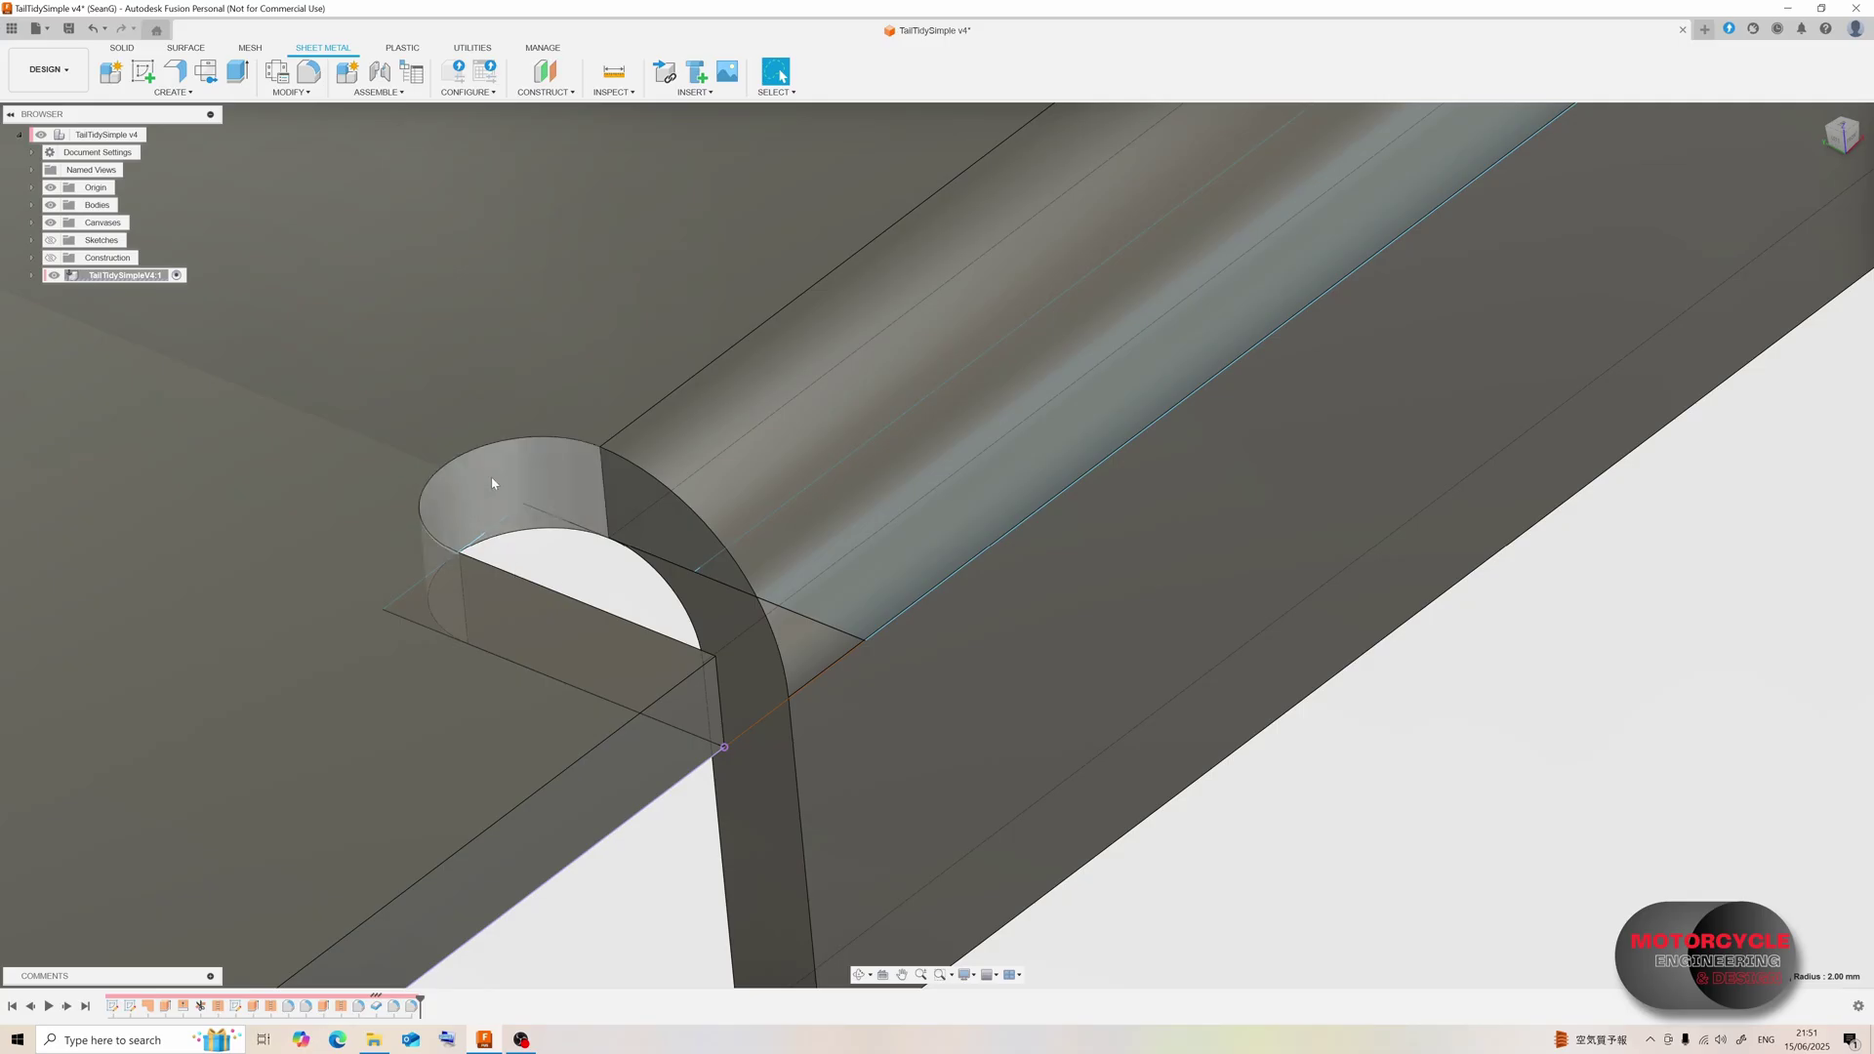
- Compare the relief slot's rounded end with the start of the bend, from the underside and from above
middle_click_drag(478, 474, 627, 626, "shift")
scroll(649, 741, "up", 3)
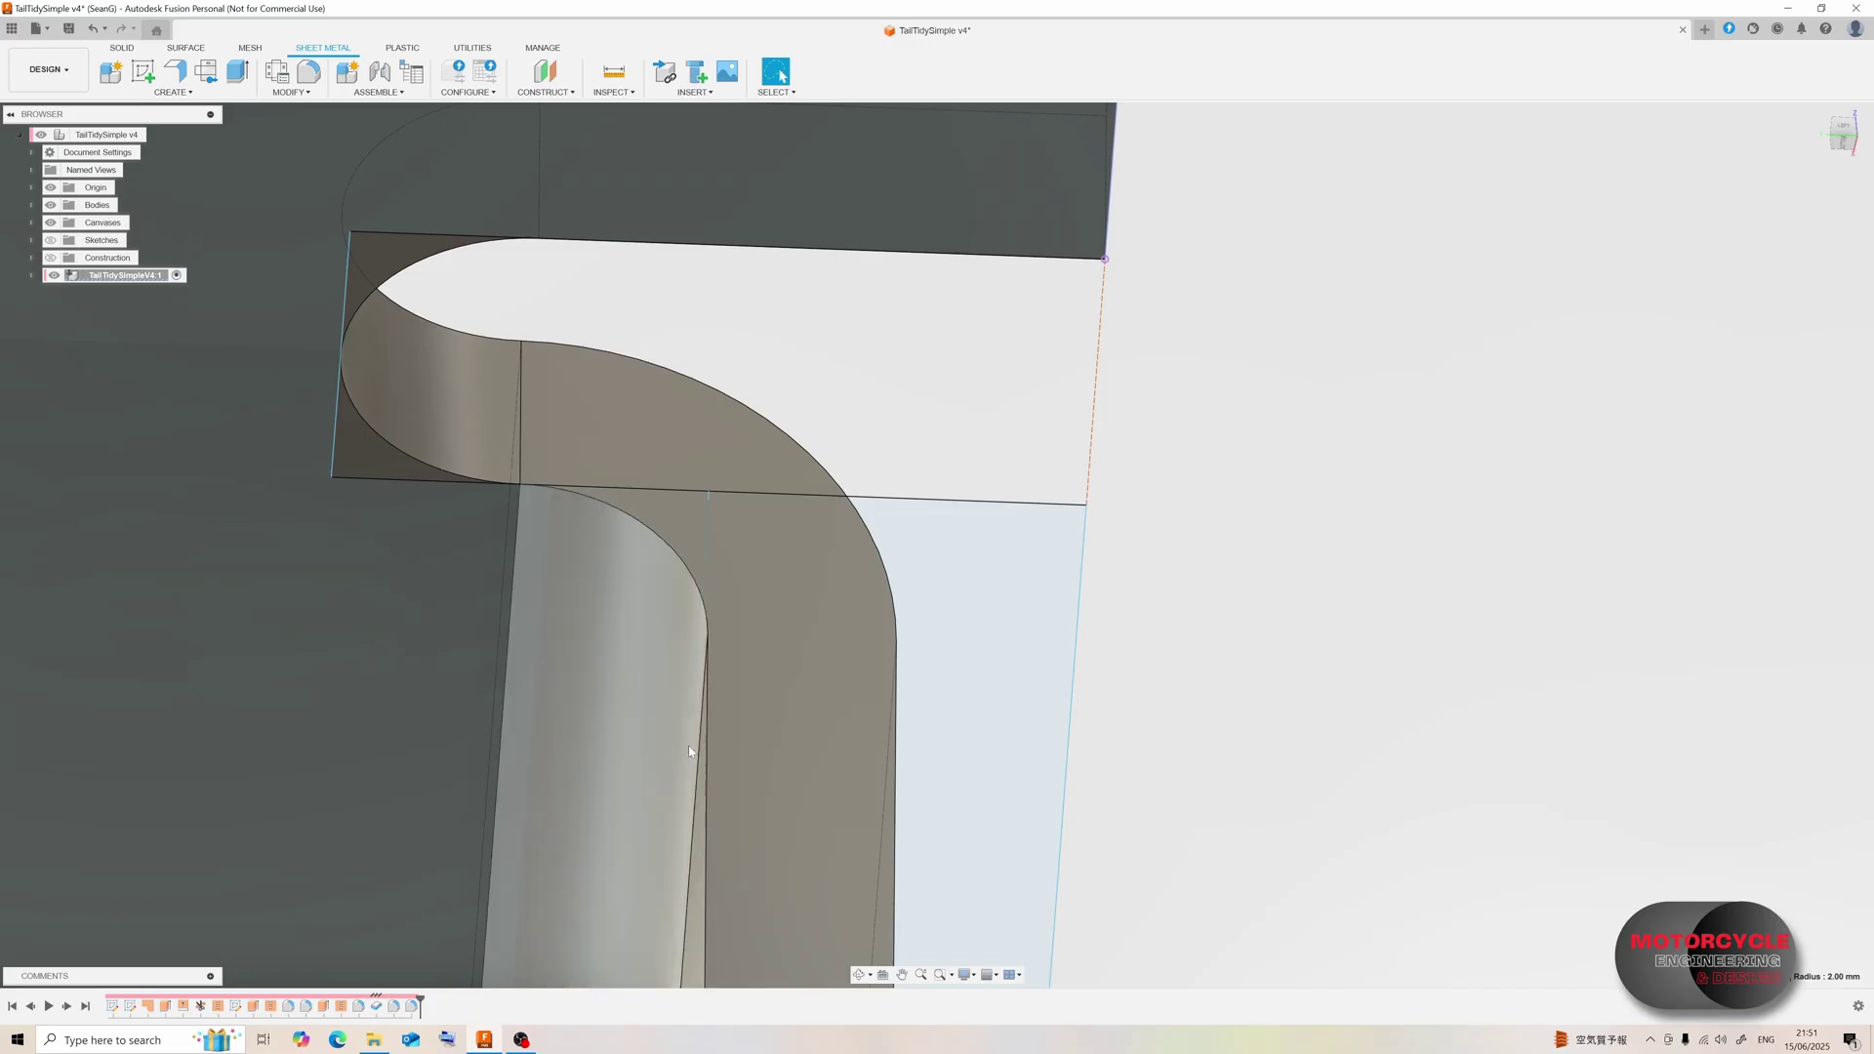
left_click(309, 349)
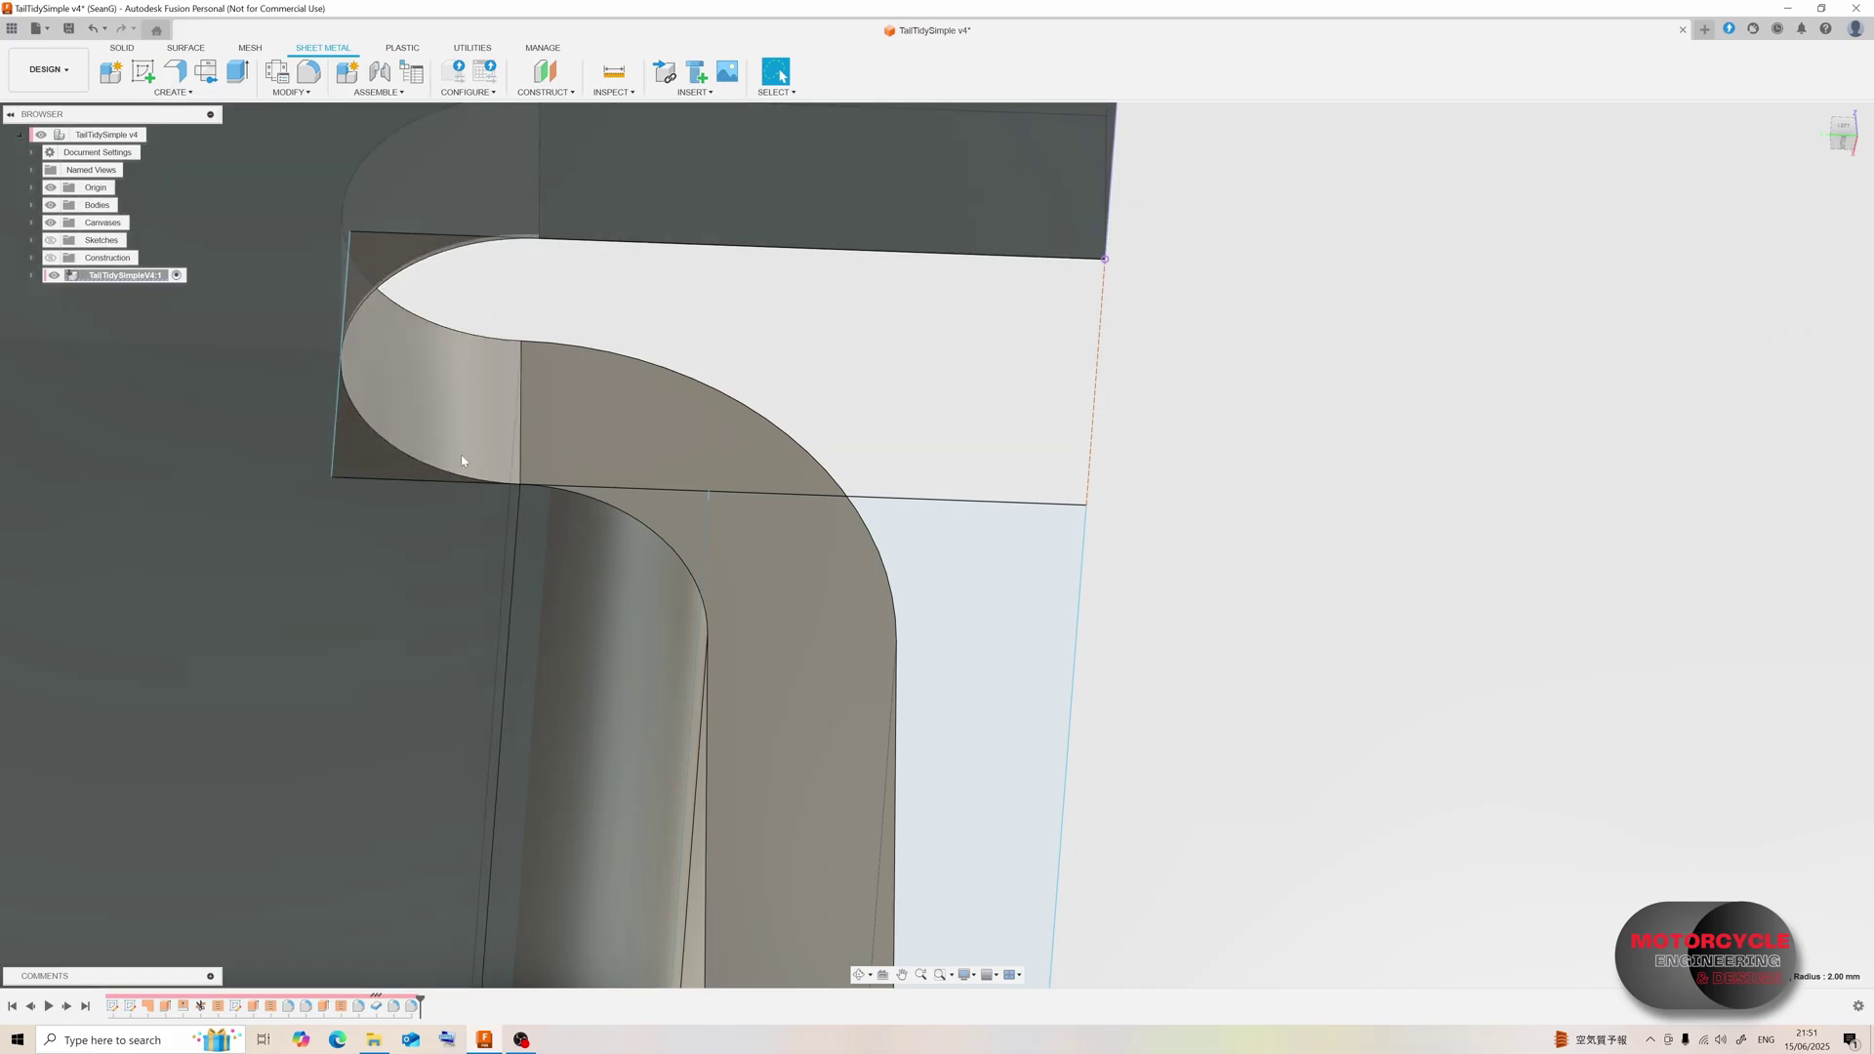
left_click(504, 501)
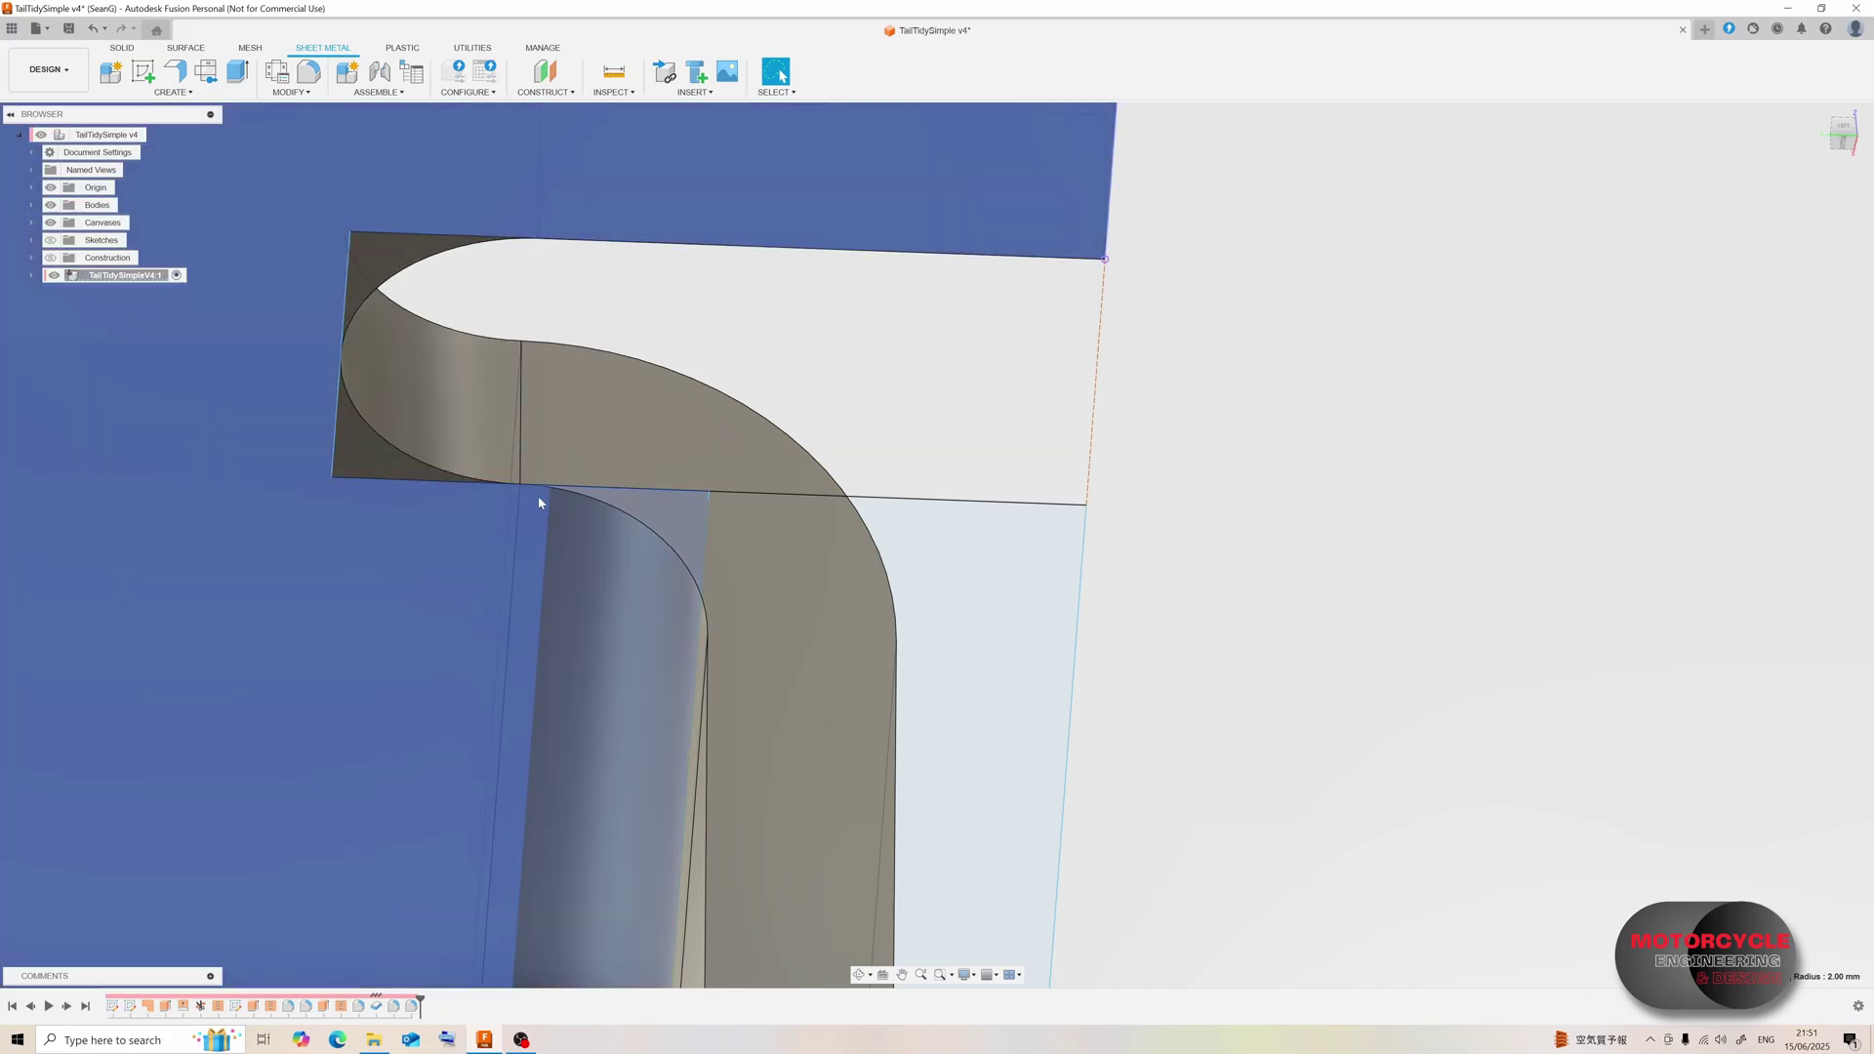
scroll(666, 621, "down", 2)
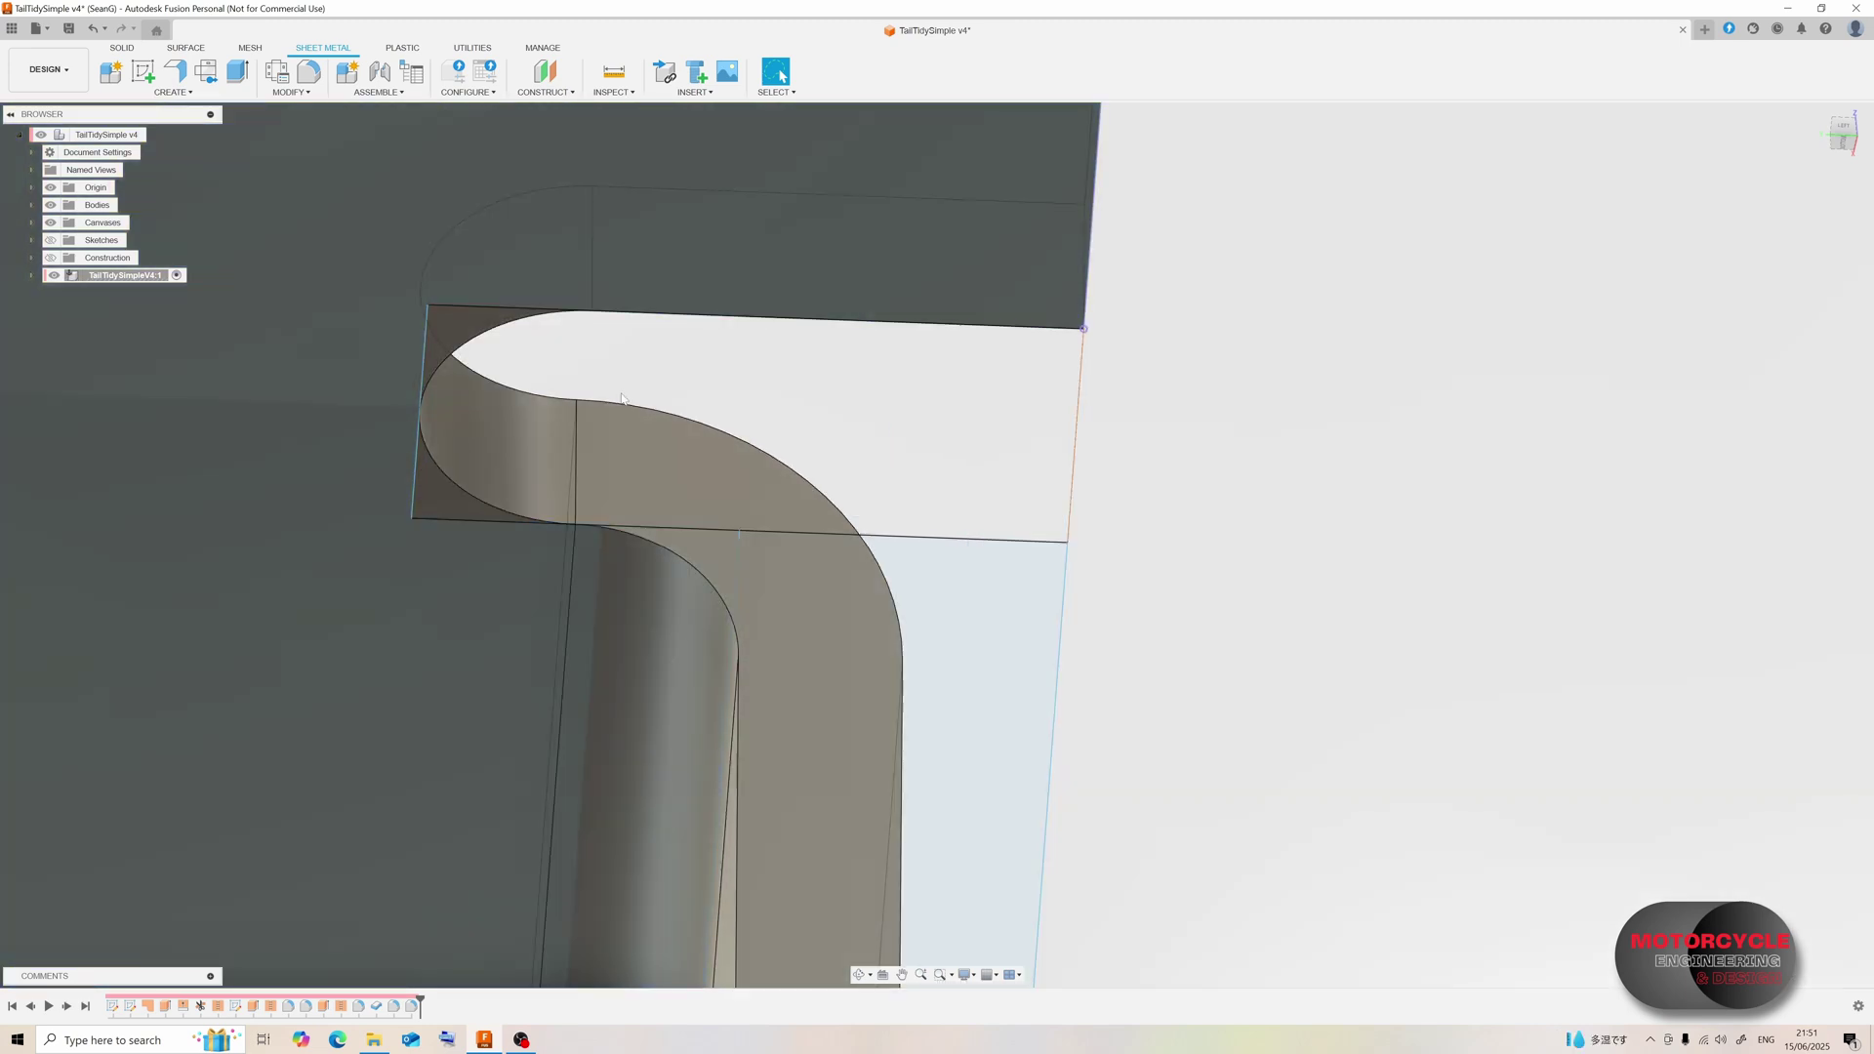
middle_click_drag(602, 455, 544, 624, "shift")
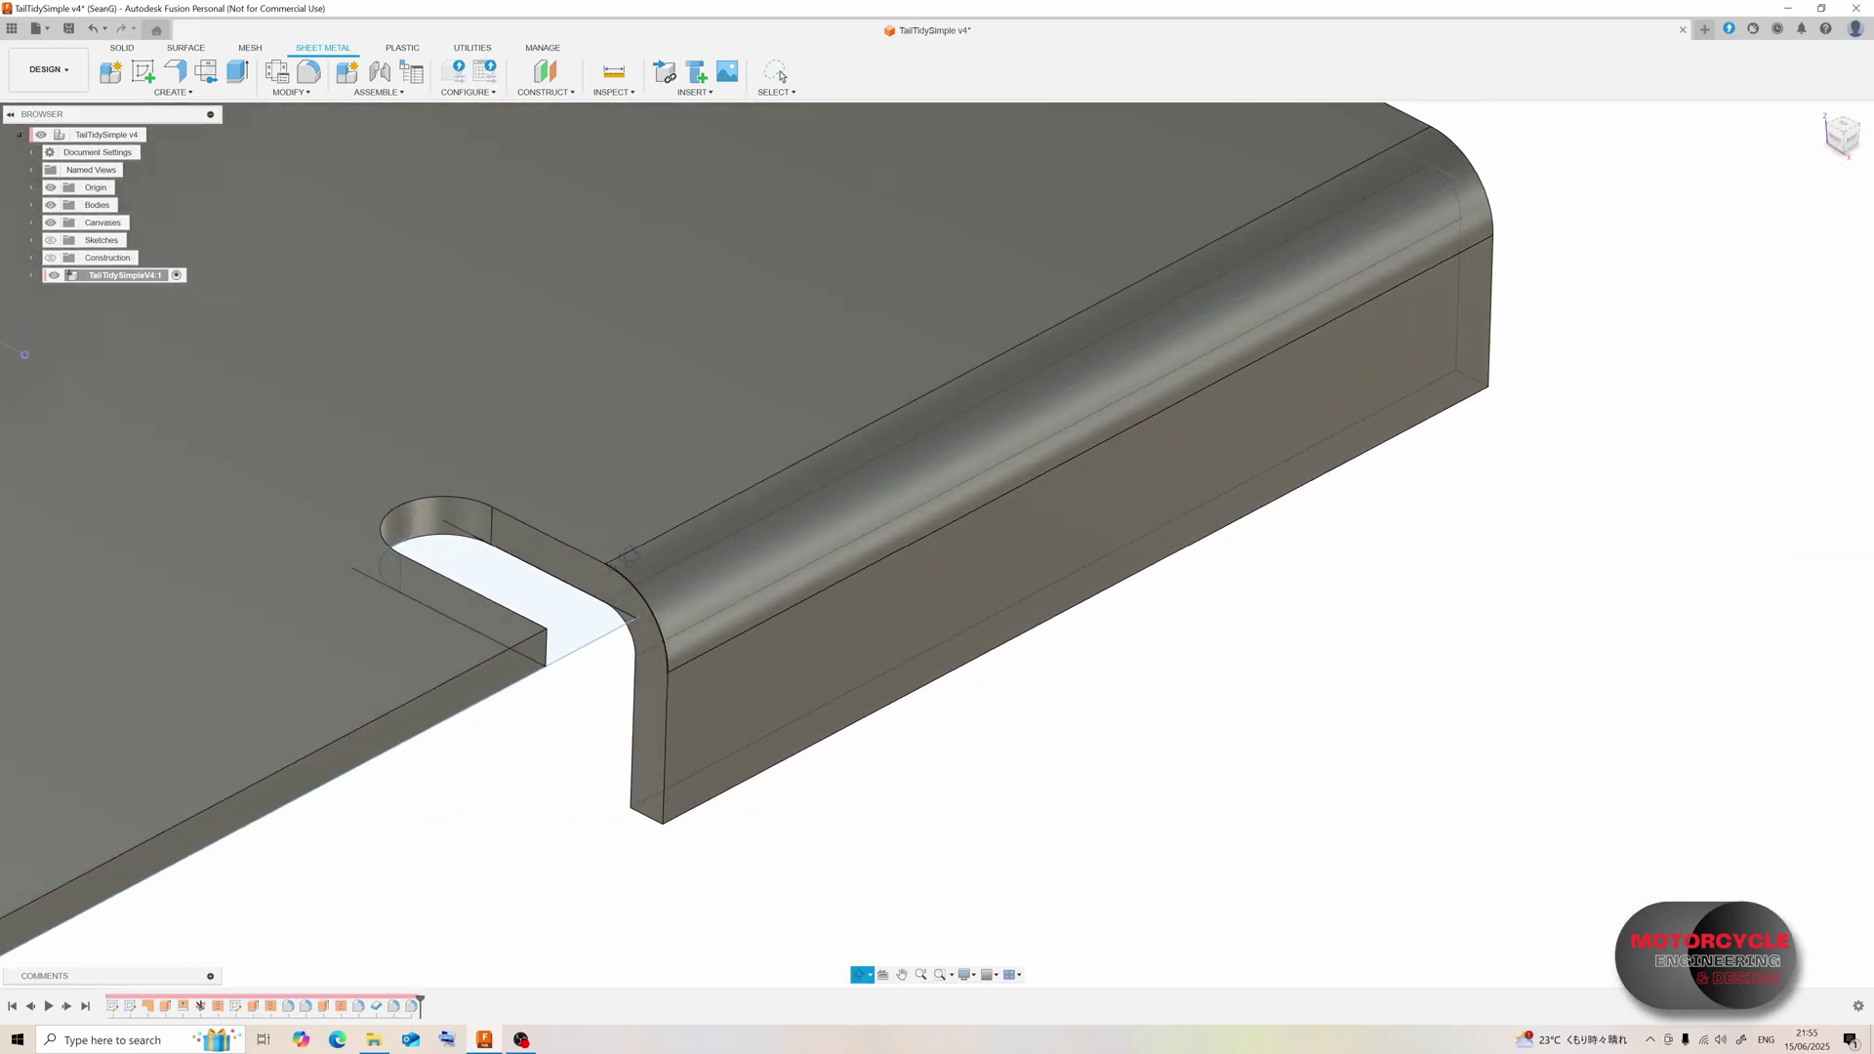
middle_click_drag(630, 553, 615, 593, "shift")
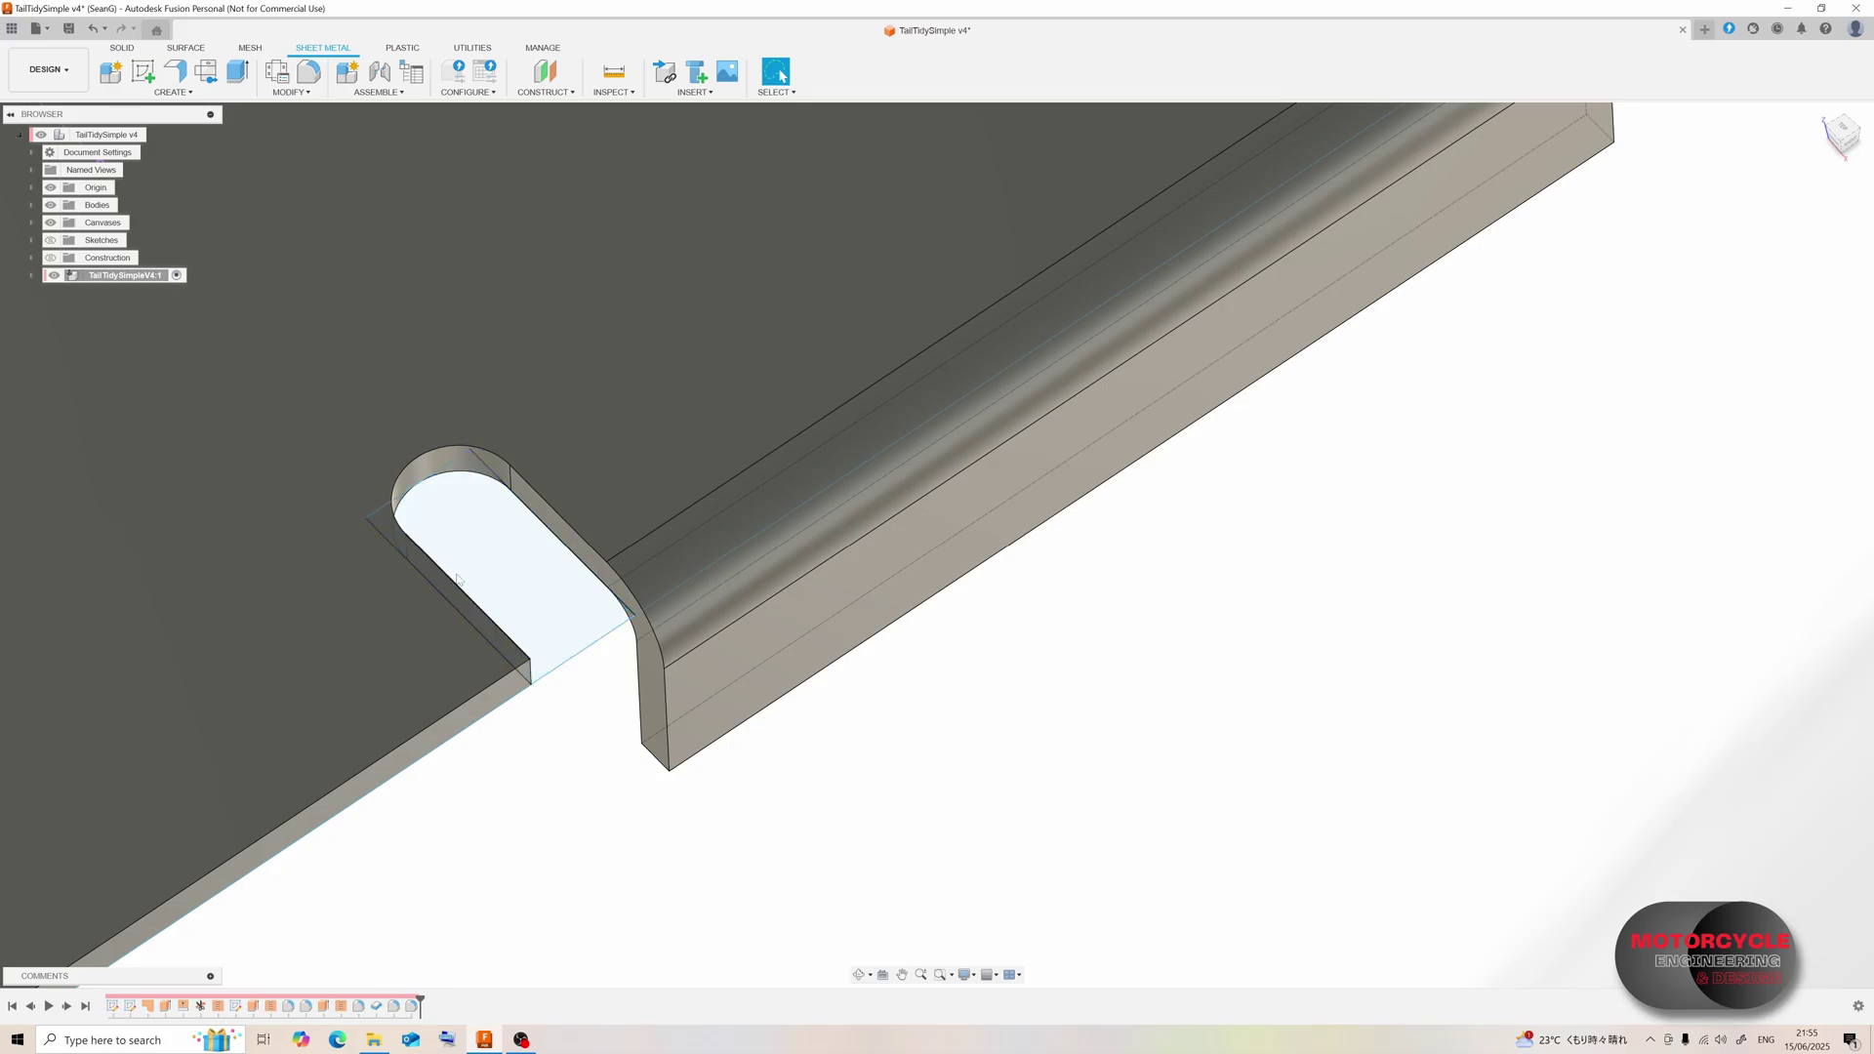
- Highlight the relief slot's sketch profile, then review all four flanges and their relief notches on the whole plate
left_click(527, 519)
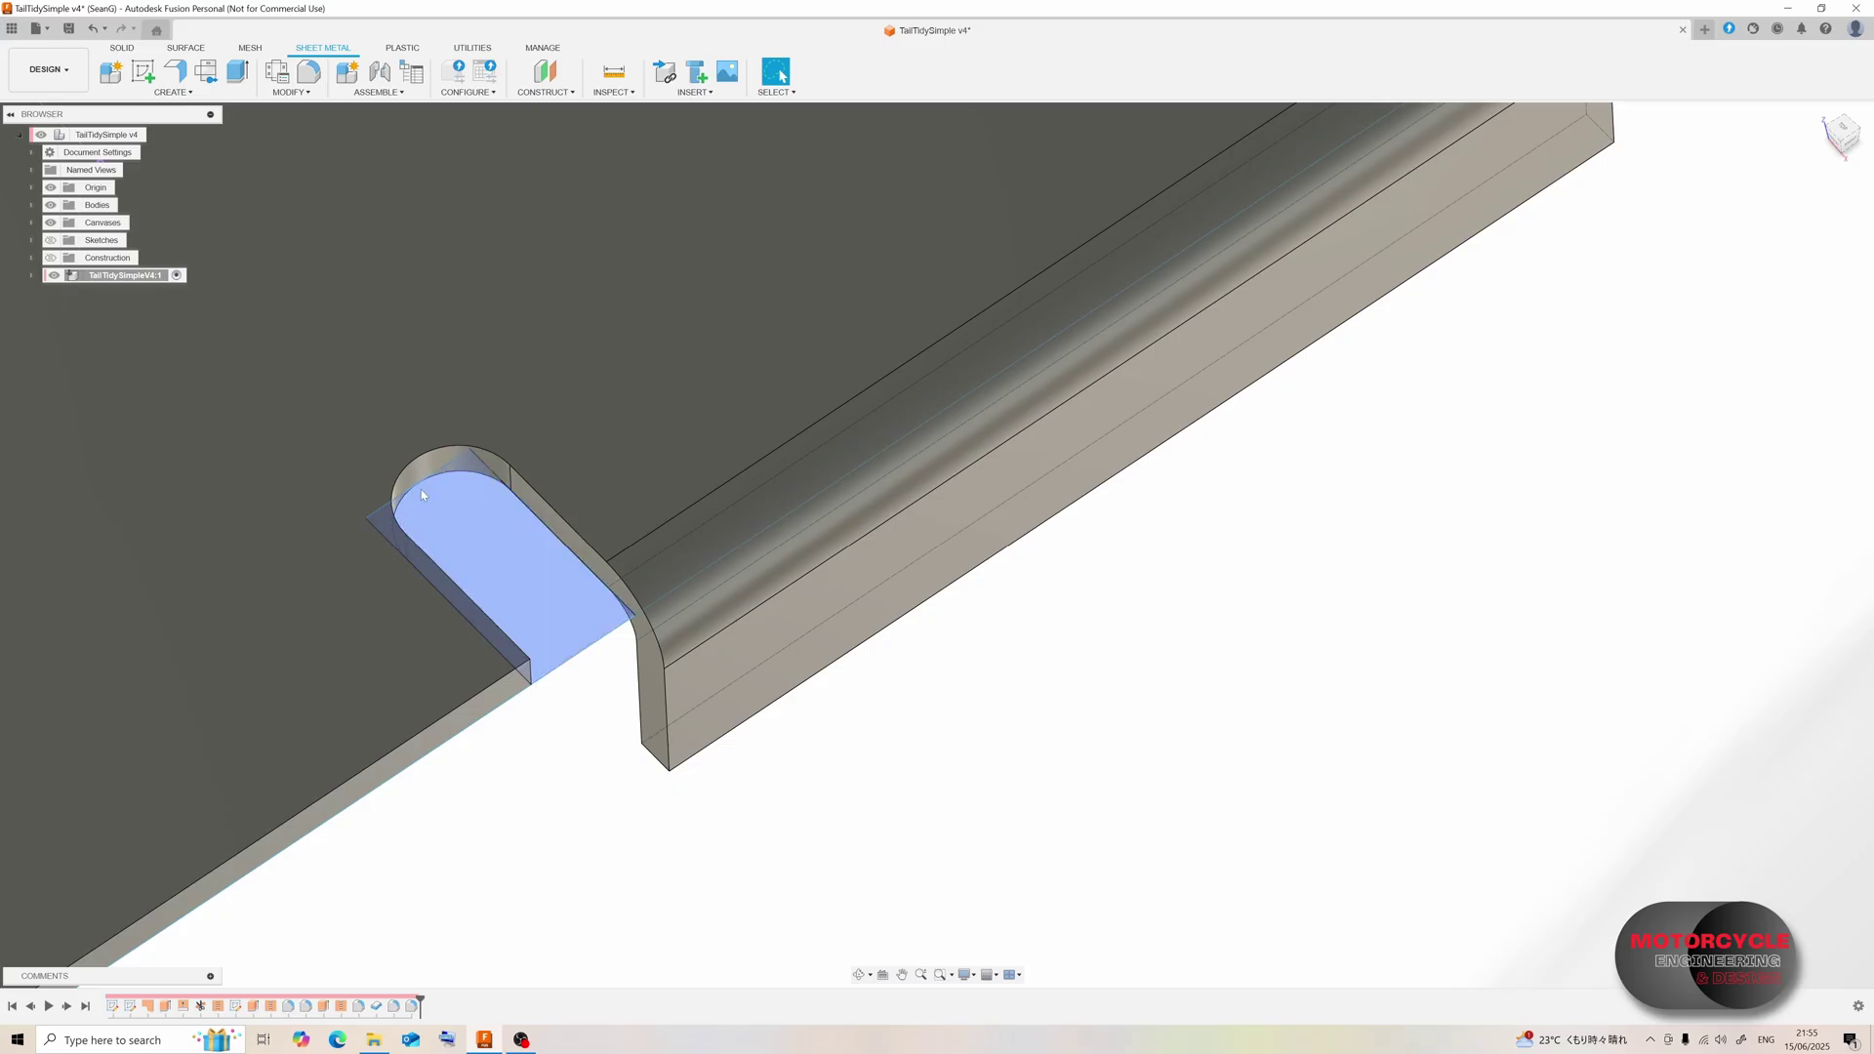
scroll(484, 554, "down", 5)
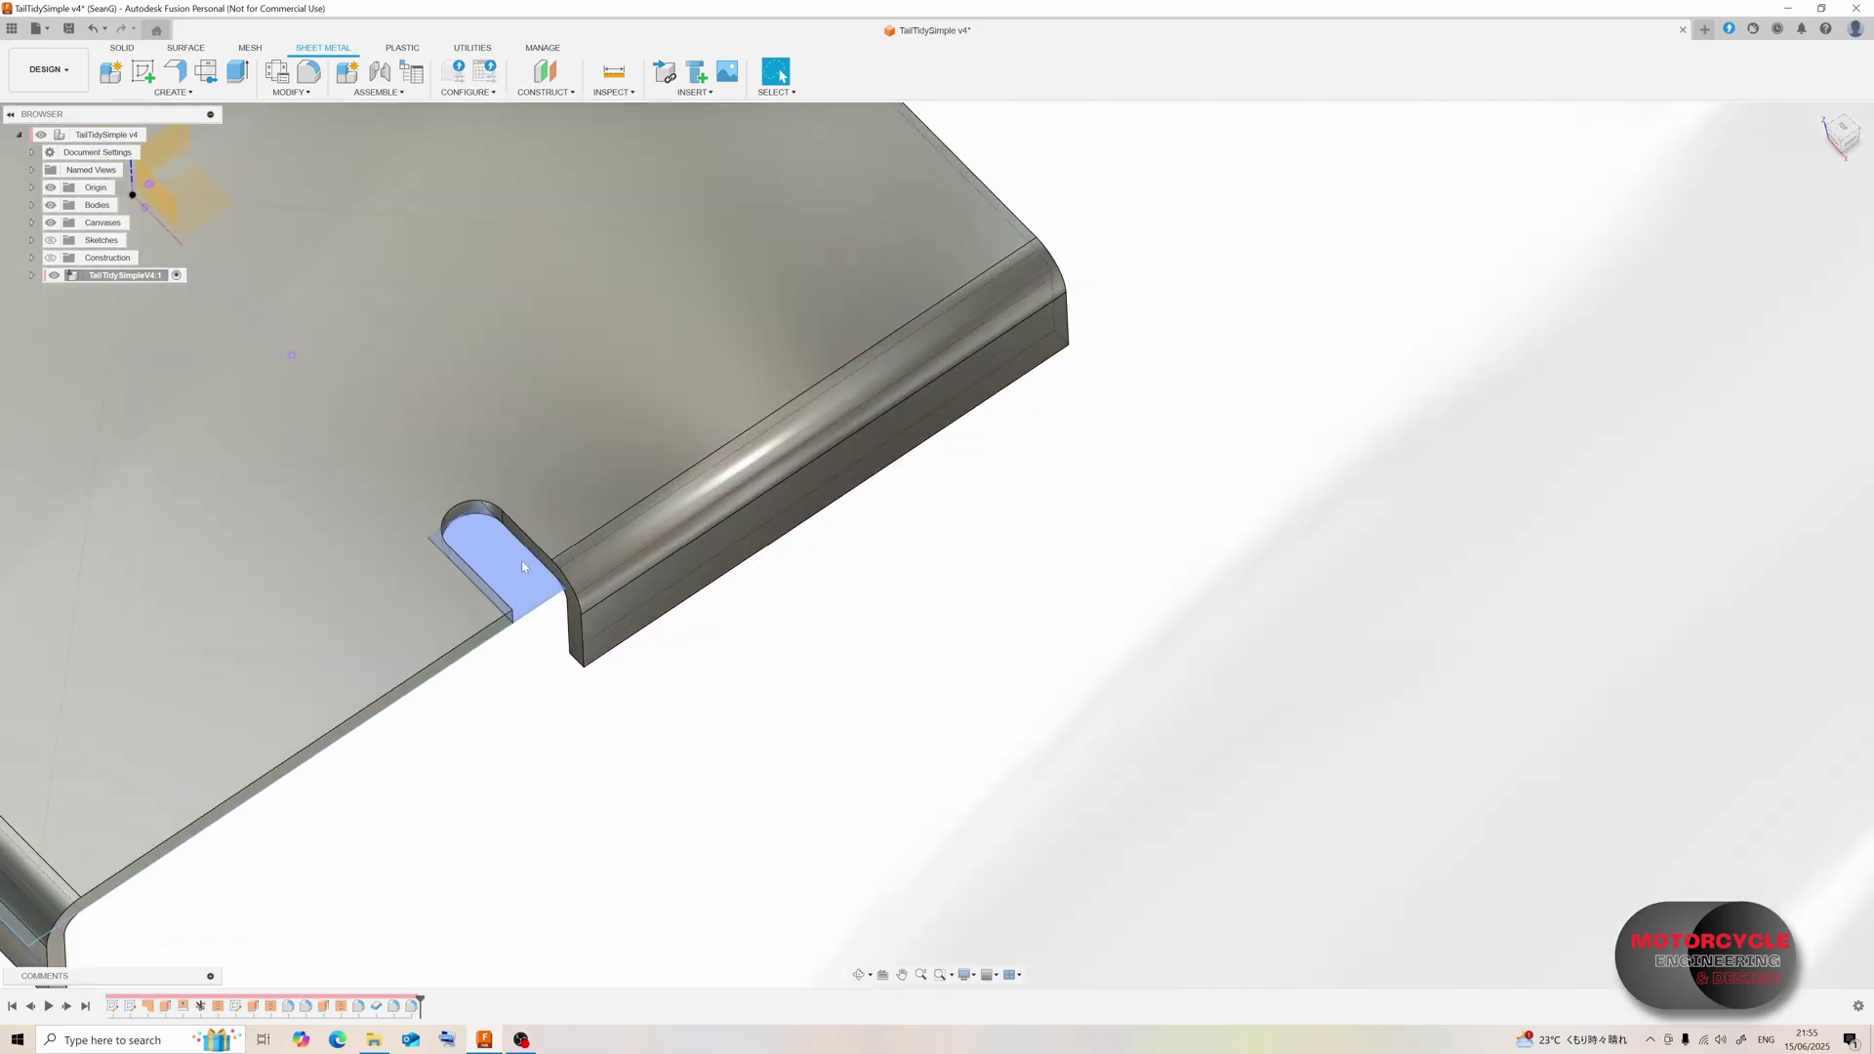
middle_click_drag(521, 560, 554, 648)
scroll(555, 648, "down", 5)
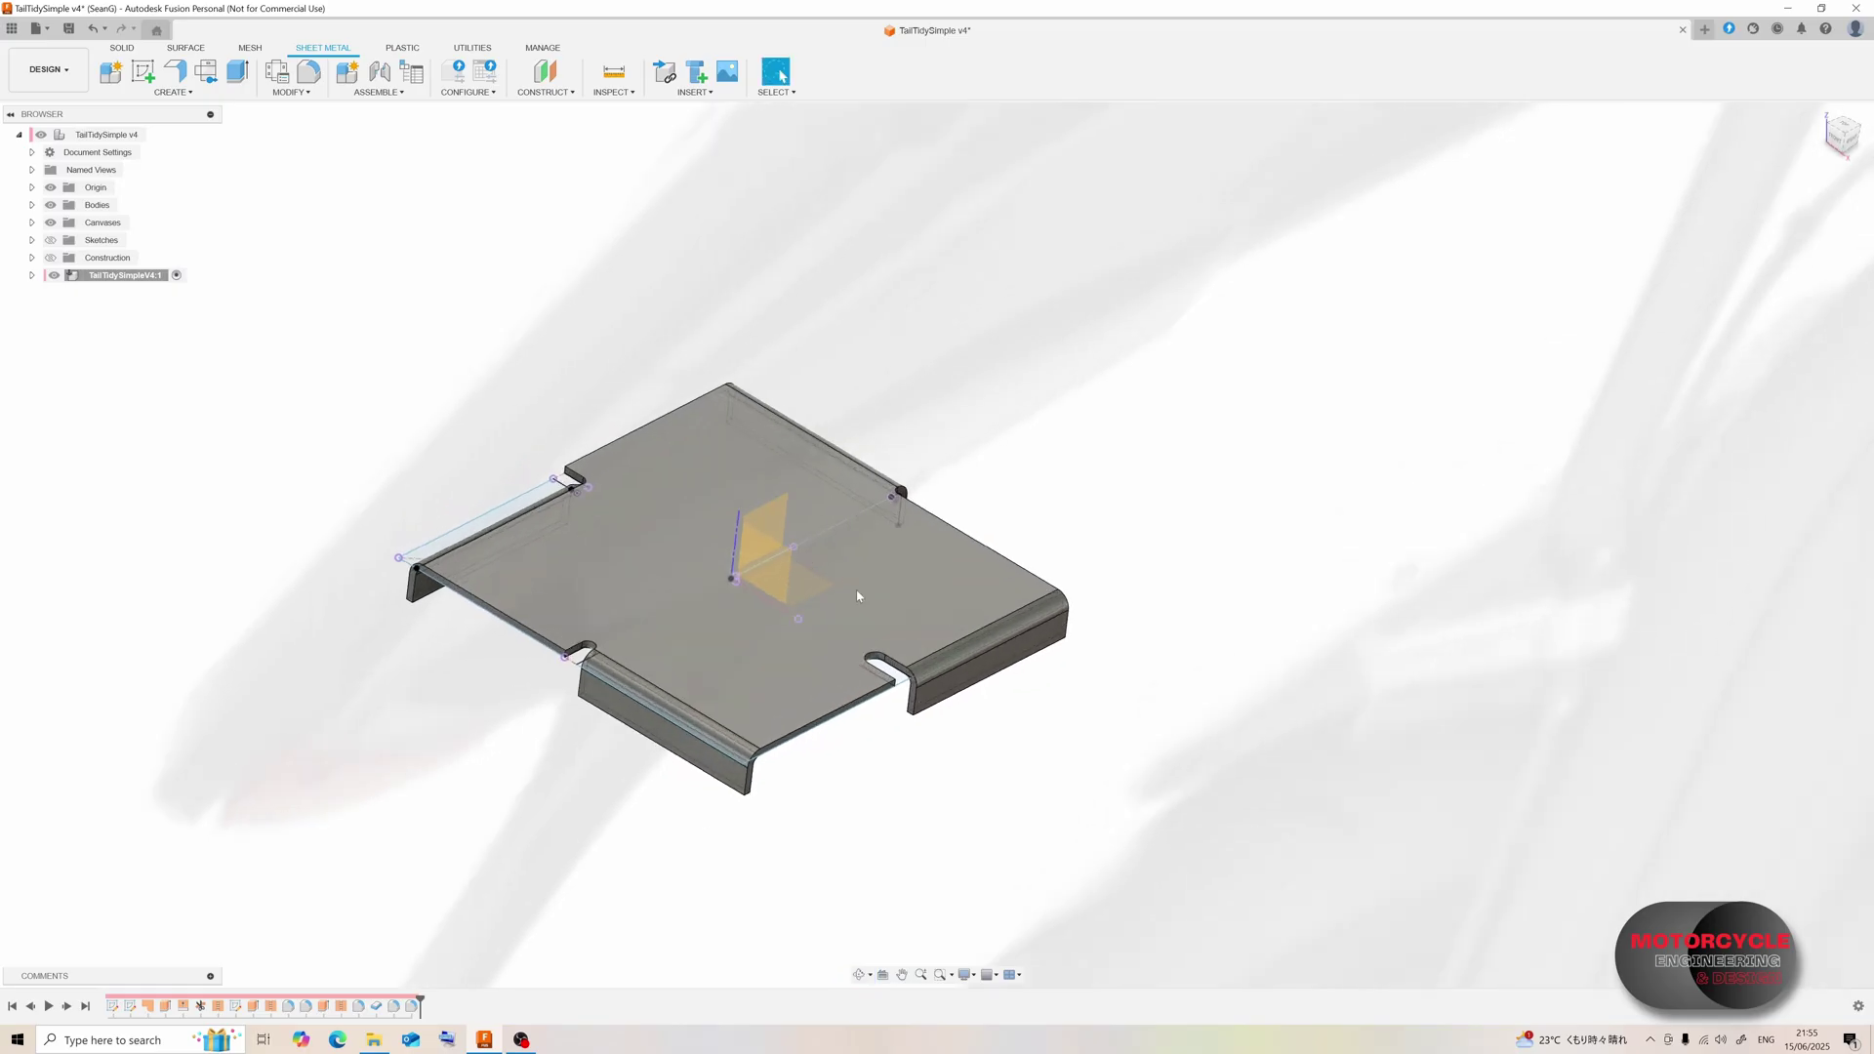
scroll(566, 570, "up", 3)
middle_click_drag(617, 566, 799, 542)
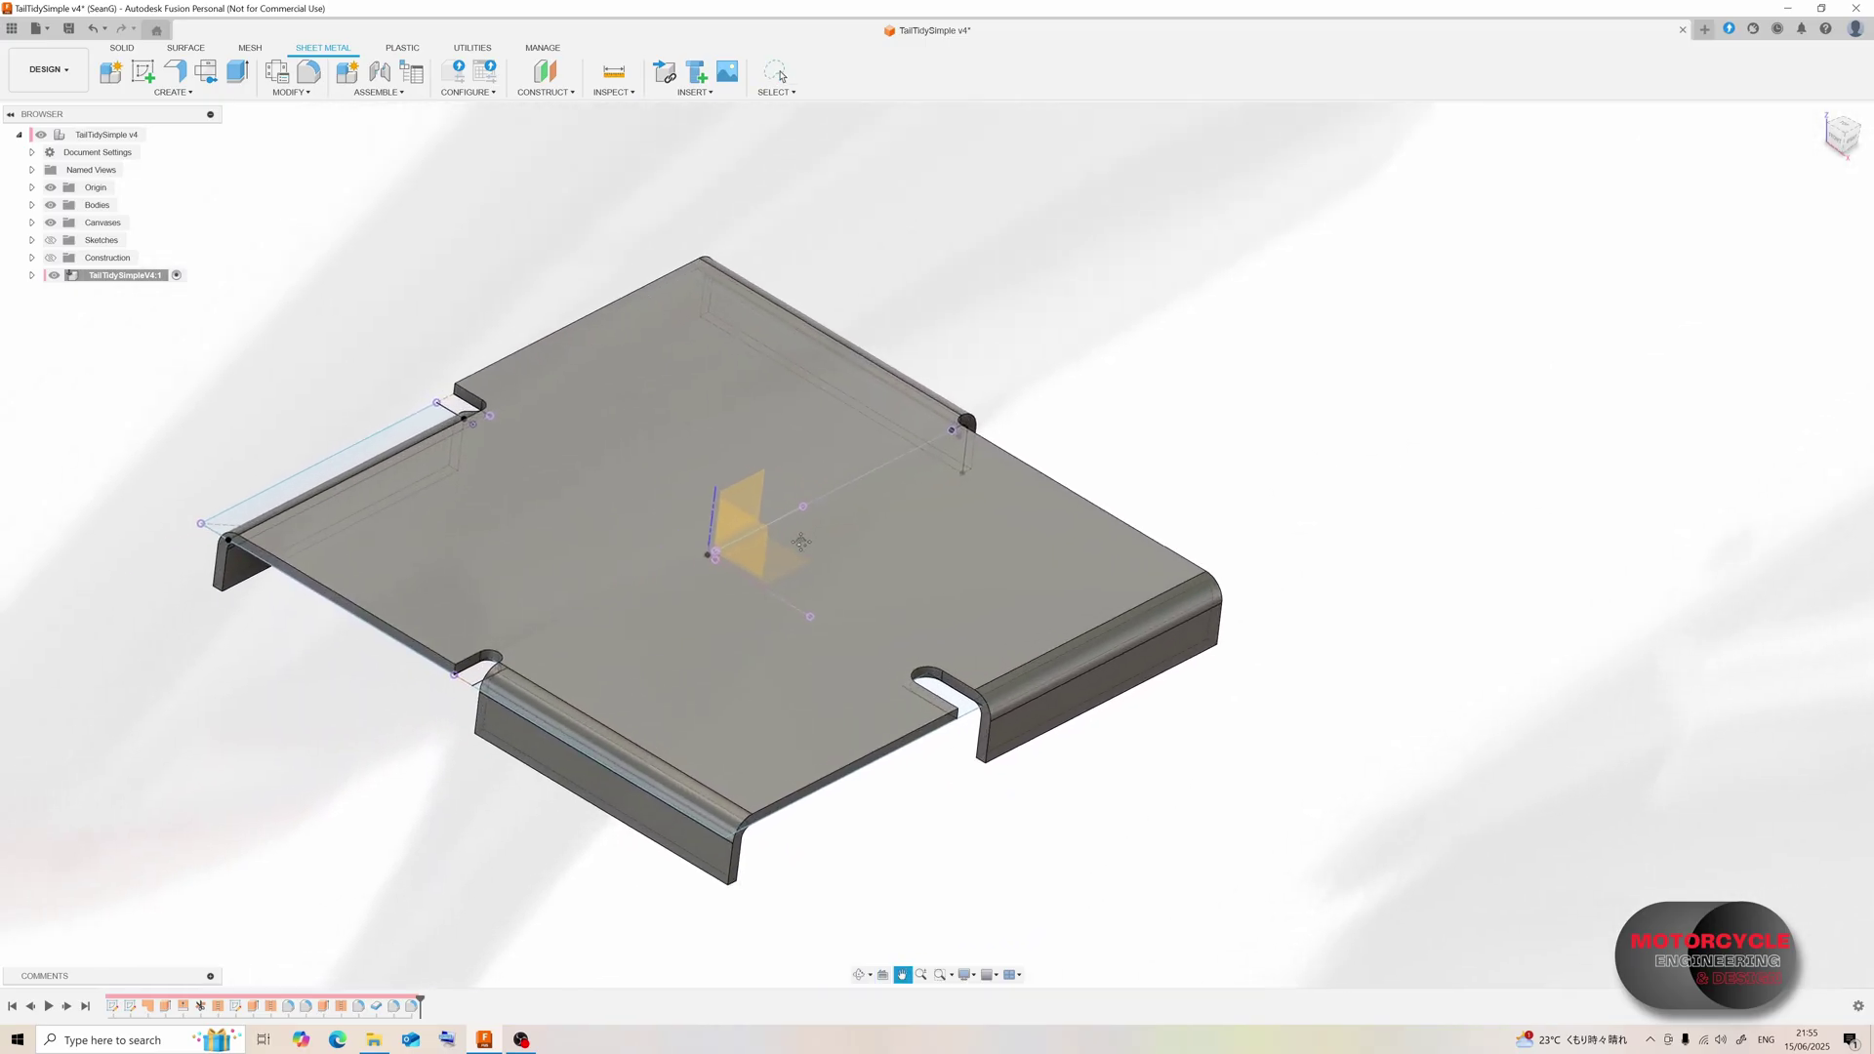
scroll(799, 546, "up", 1)
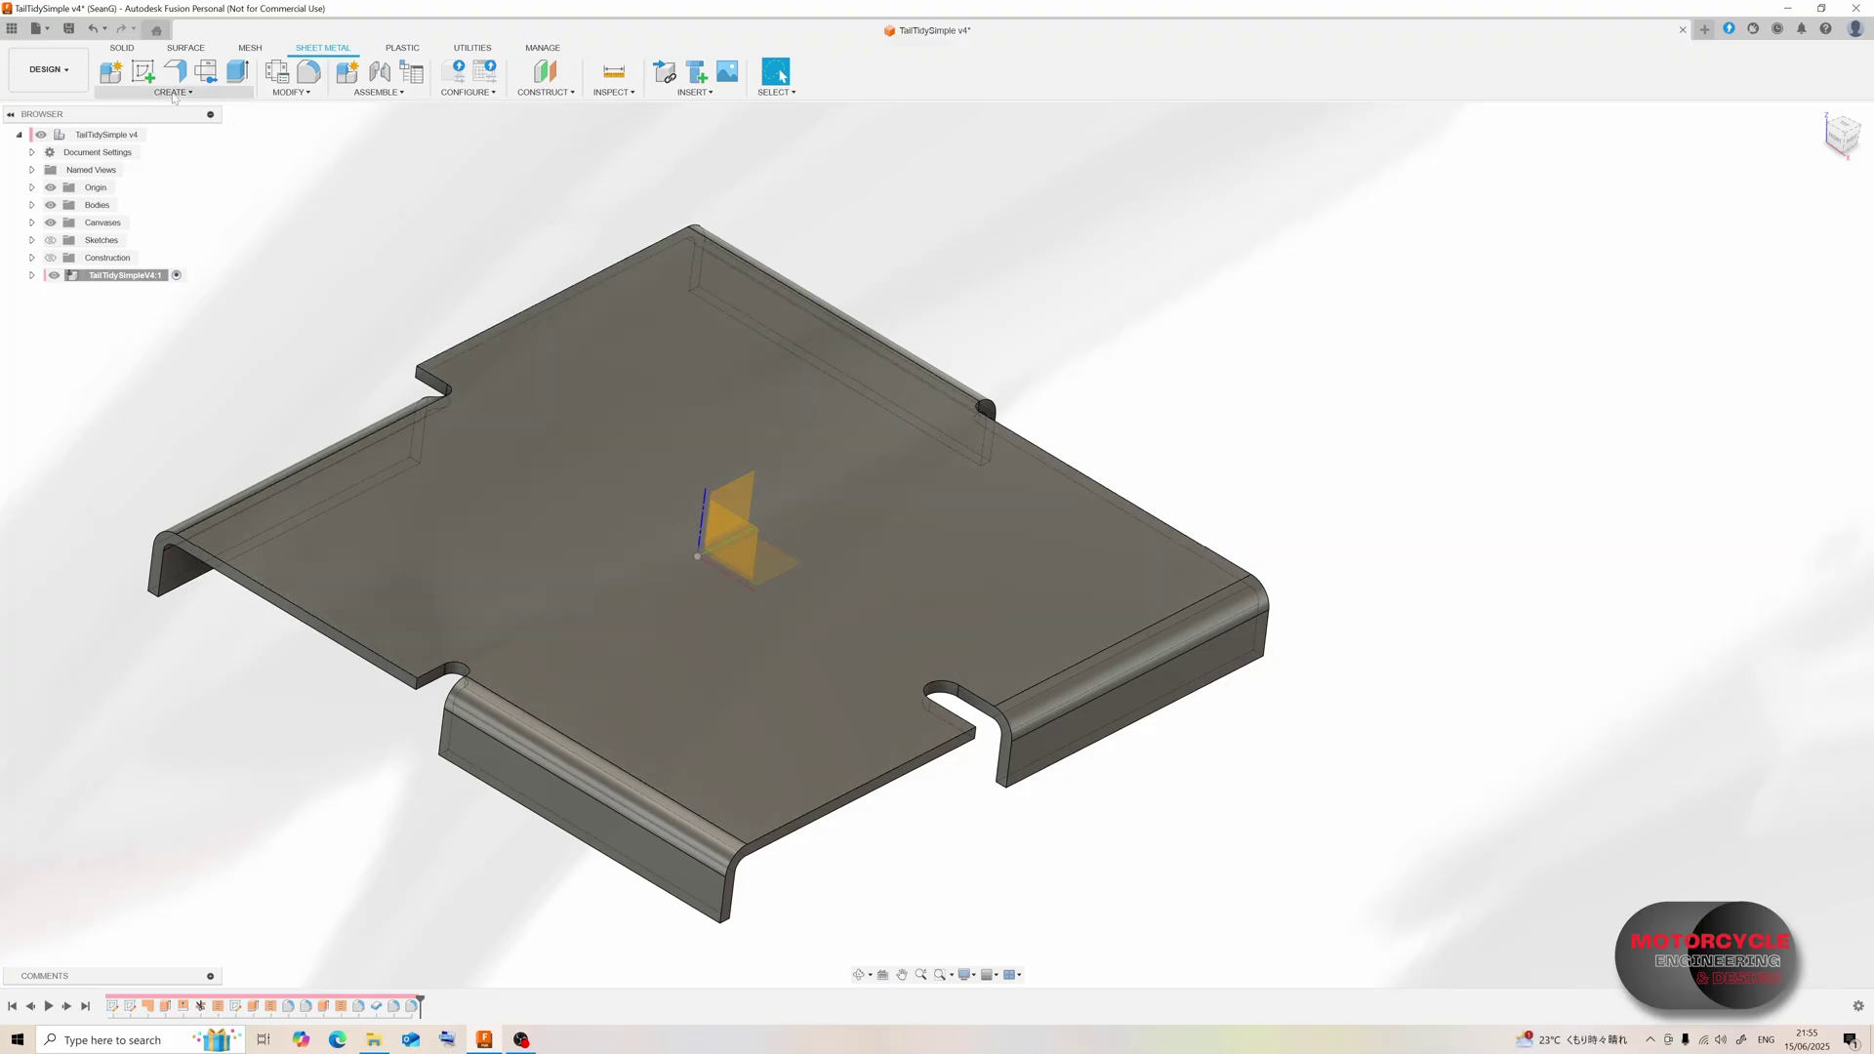
- Convert the flanged plate to sheet metal from its large flat face, using the Aluminum (mm) rule
left_click(184, 94)
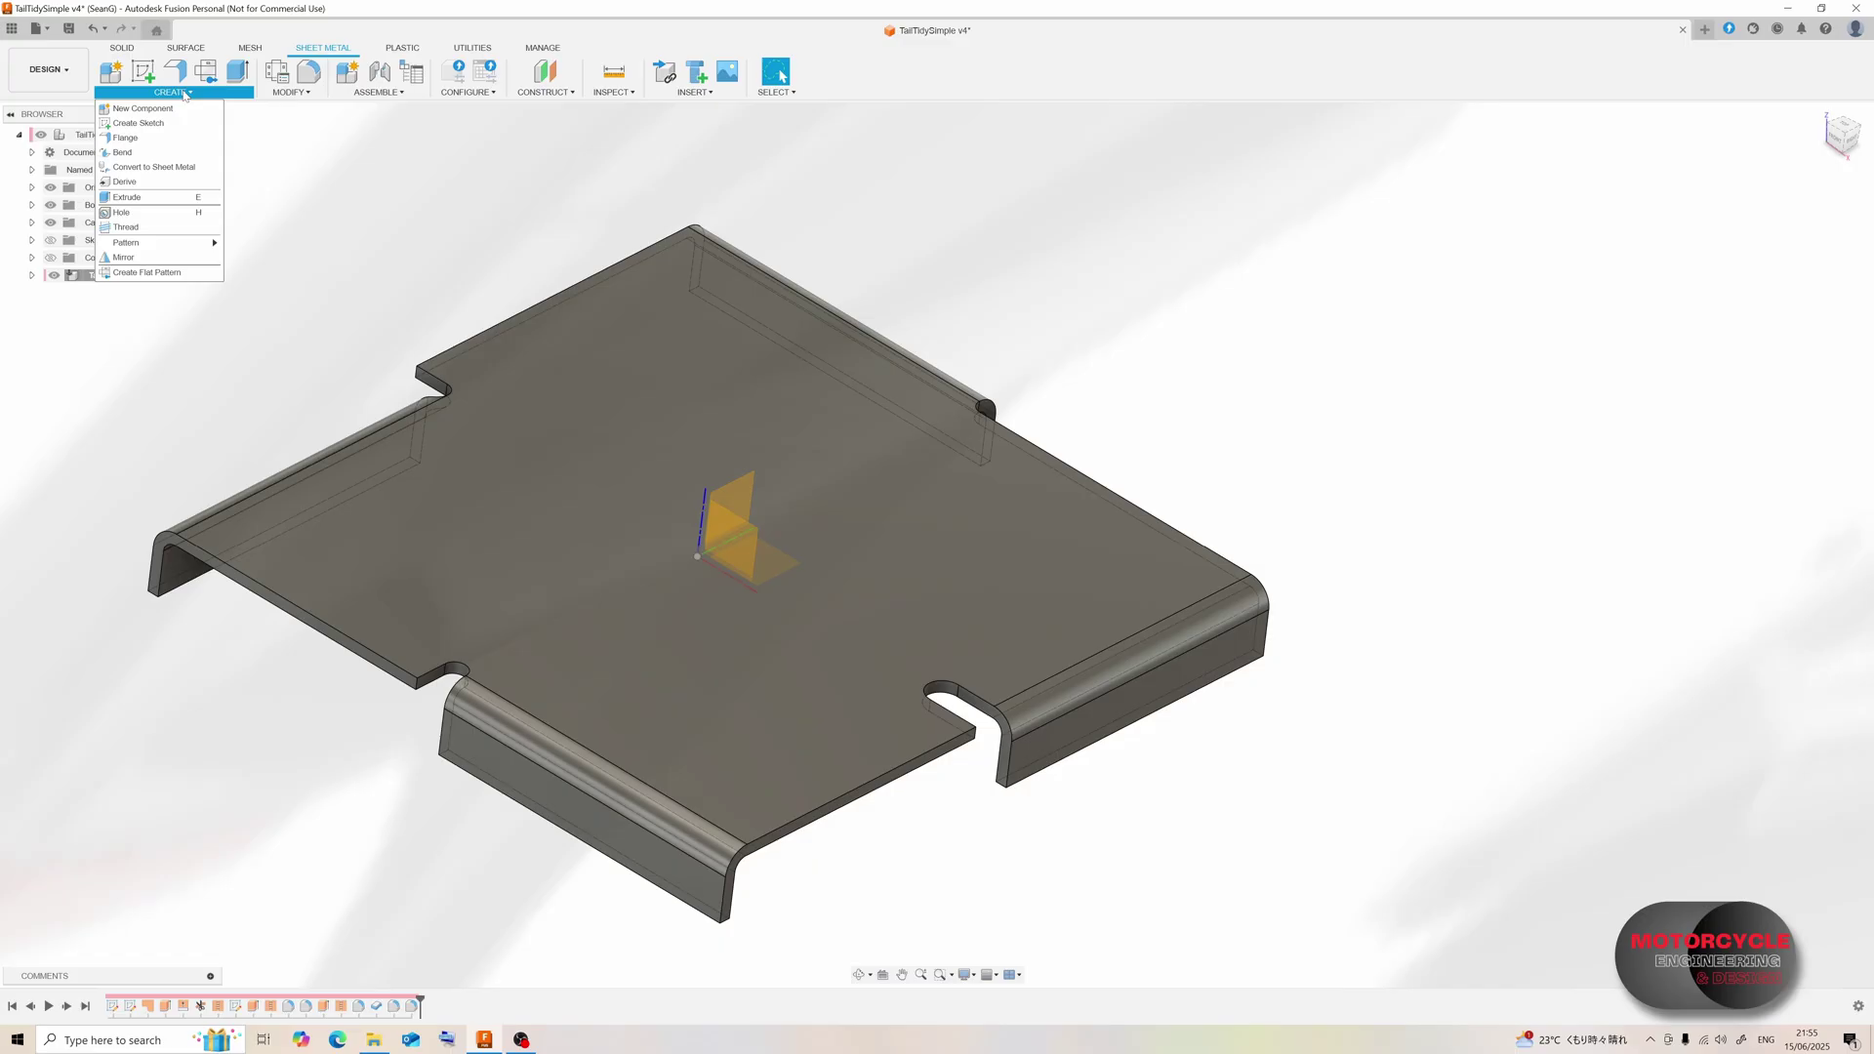
left_click(167, 168)
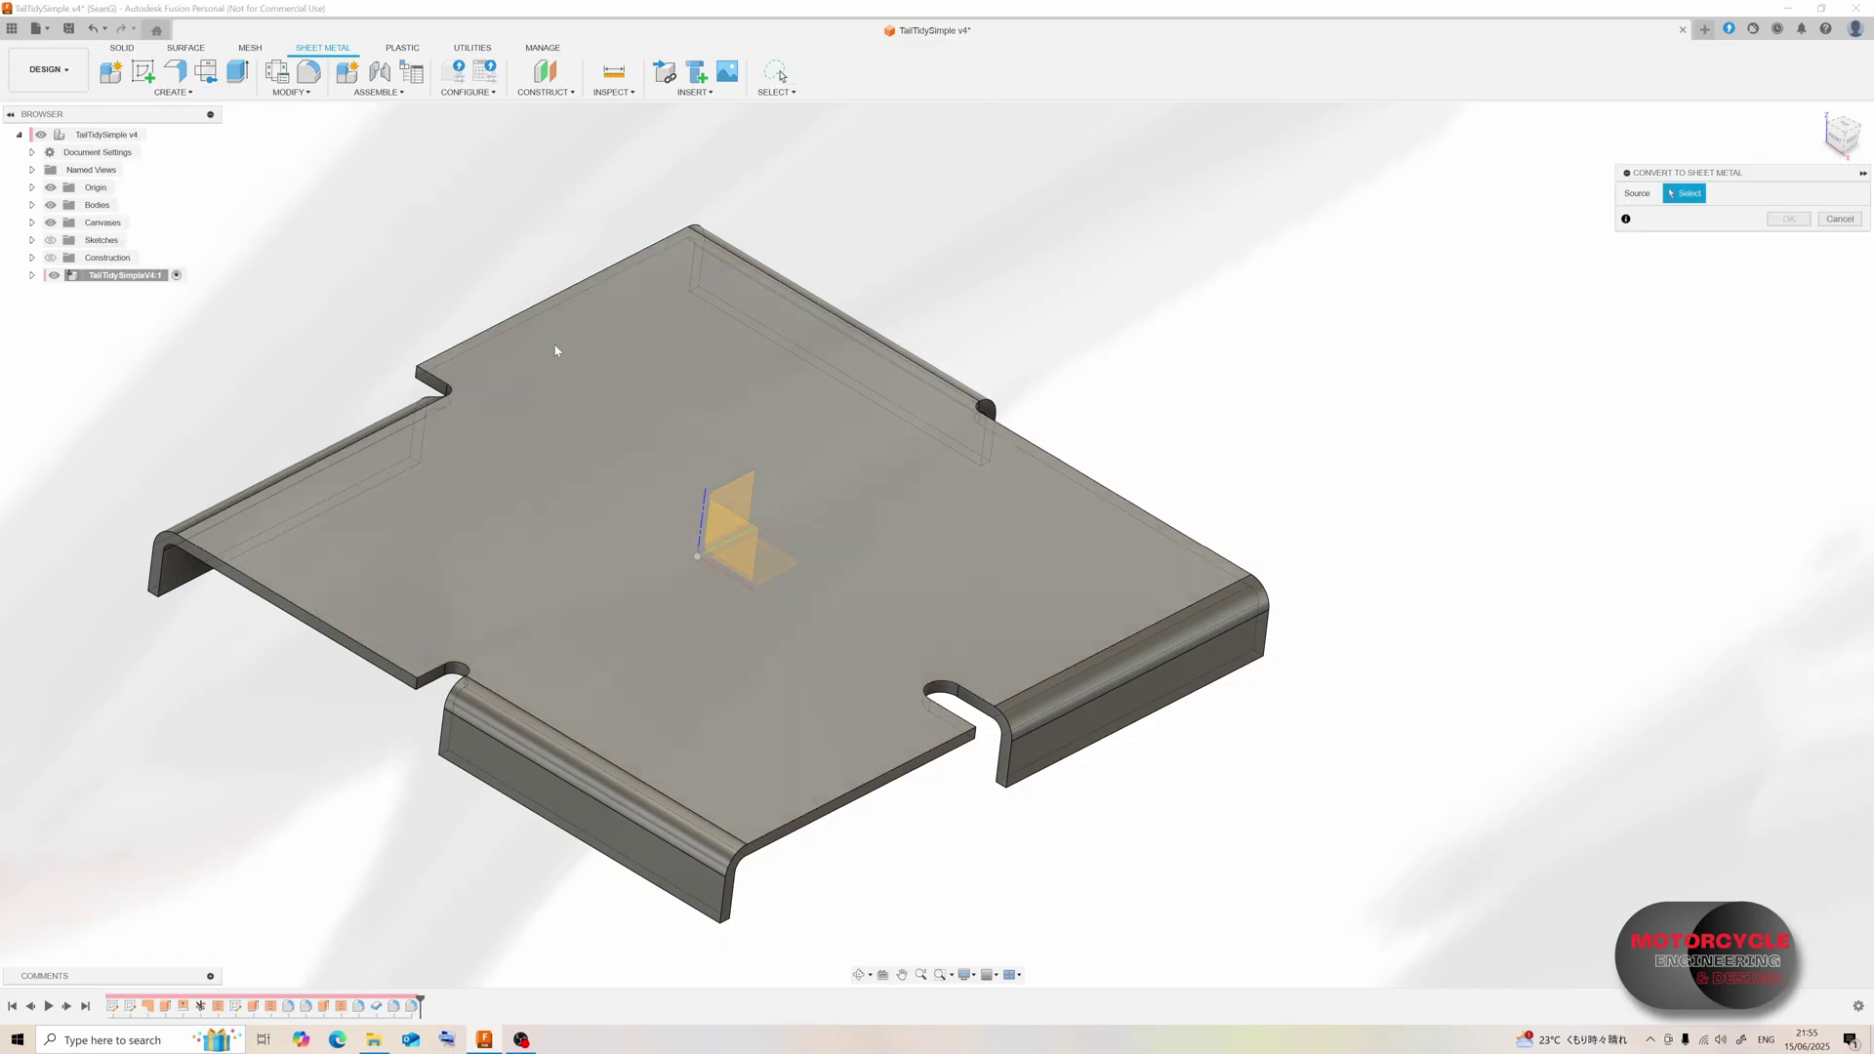
left_click(627, 378)
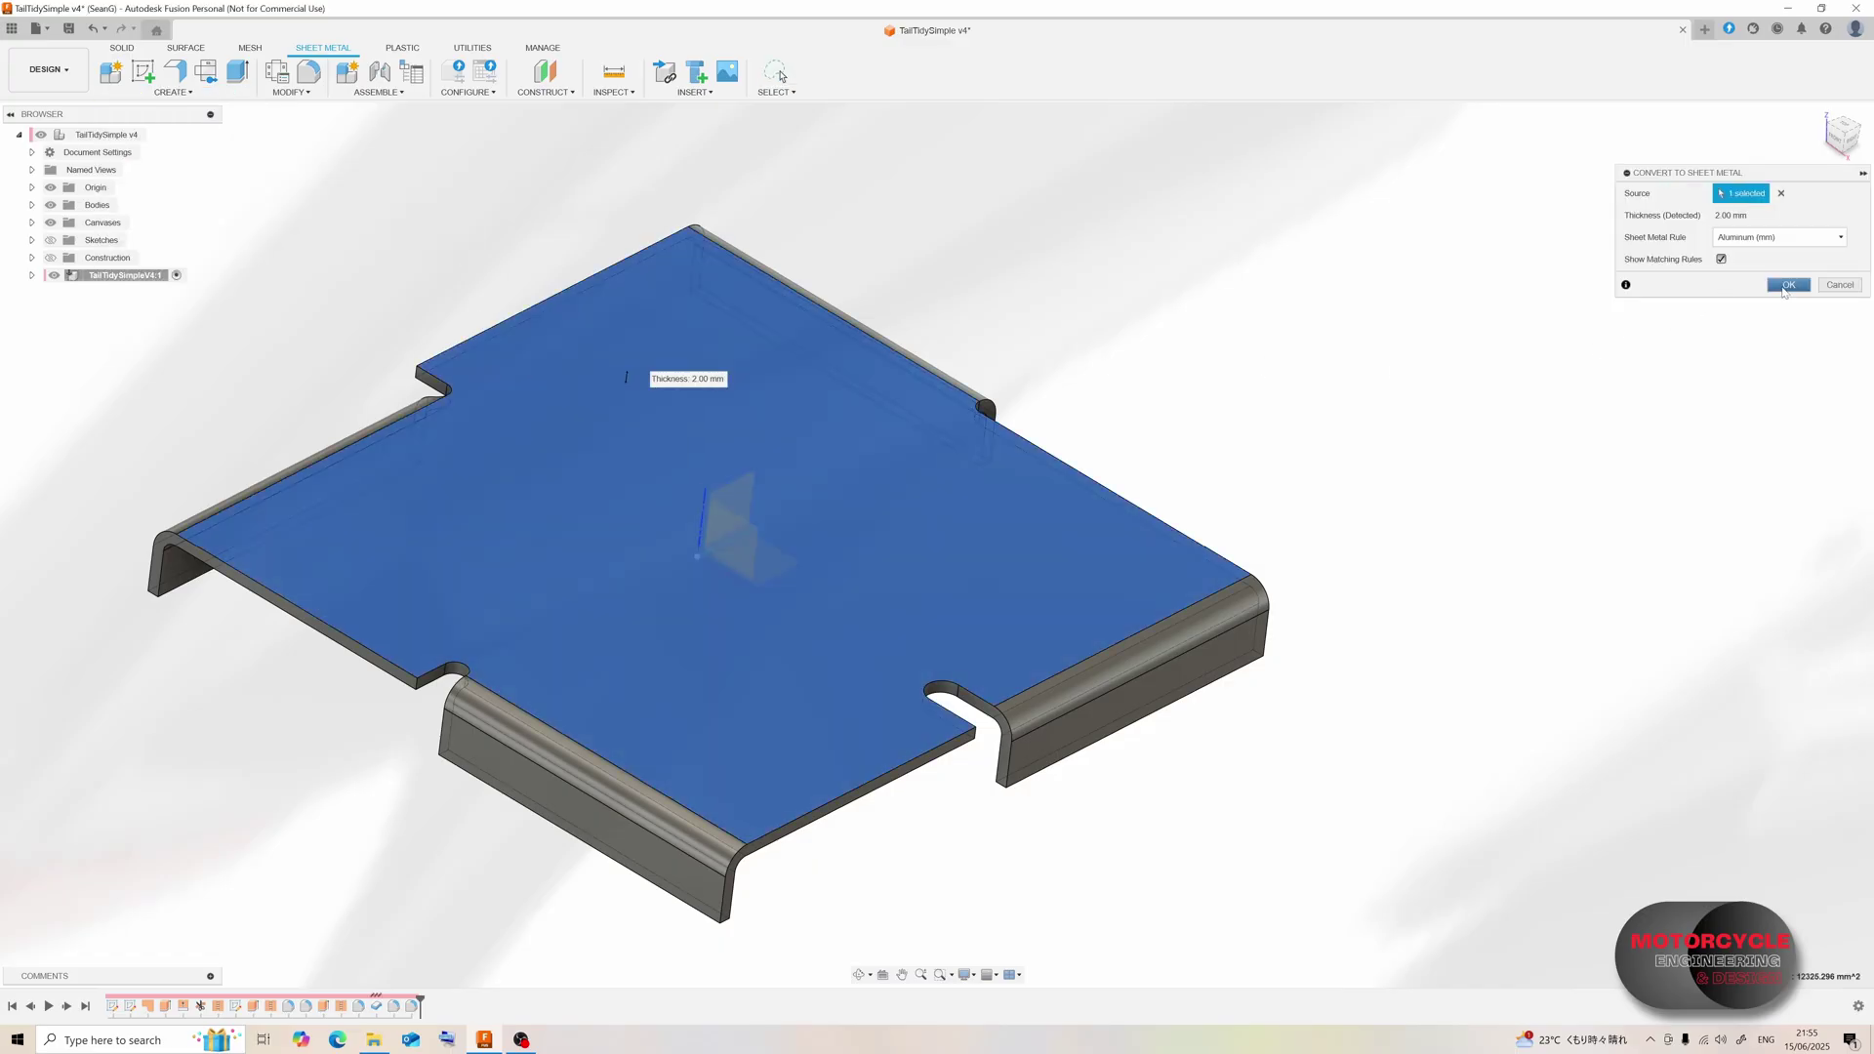
left_click(1790, 285)
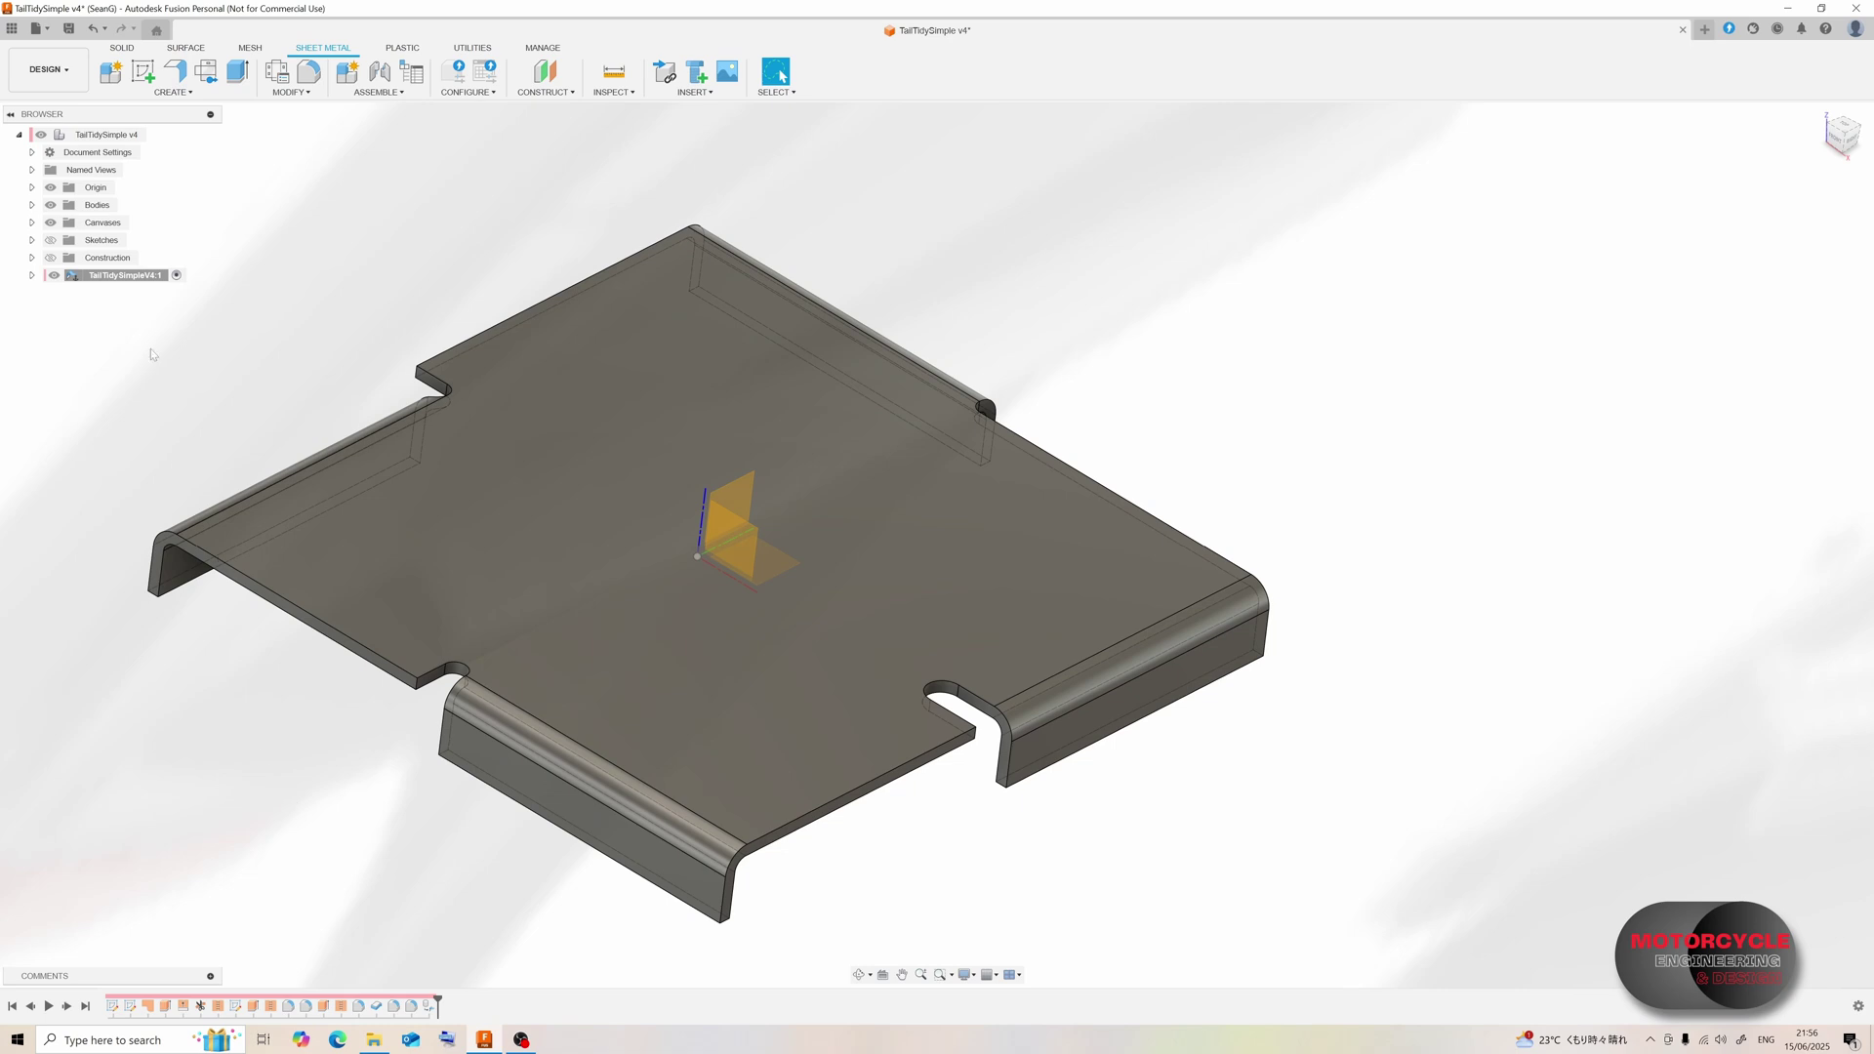
left_click(193, 93)
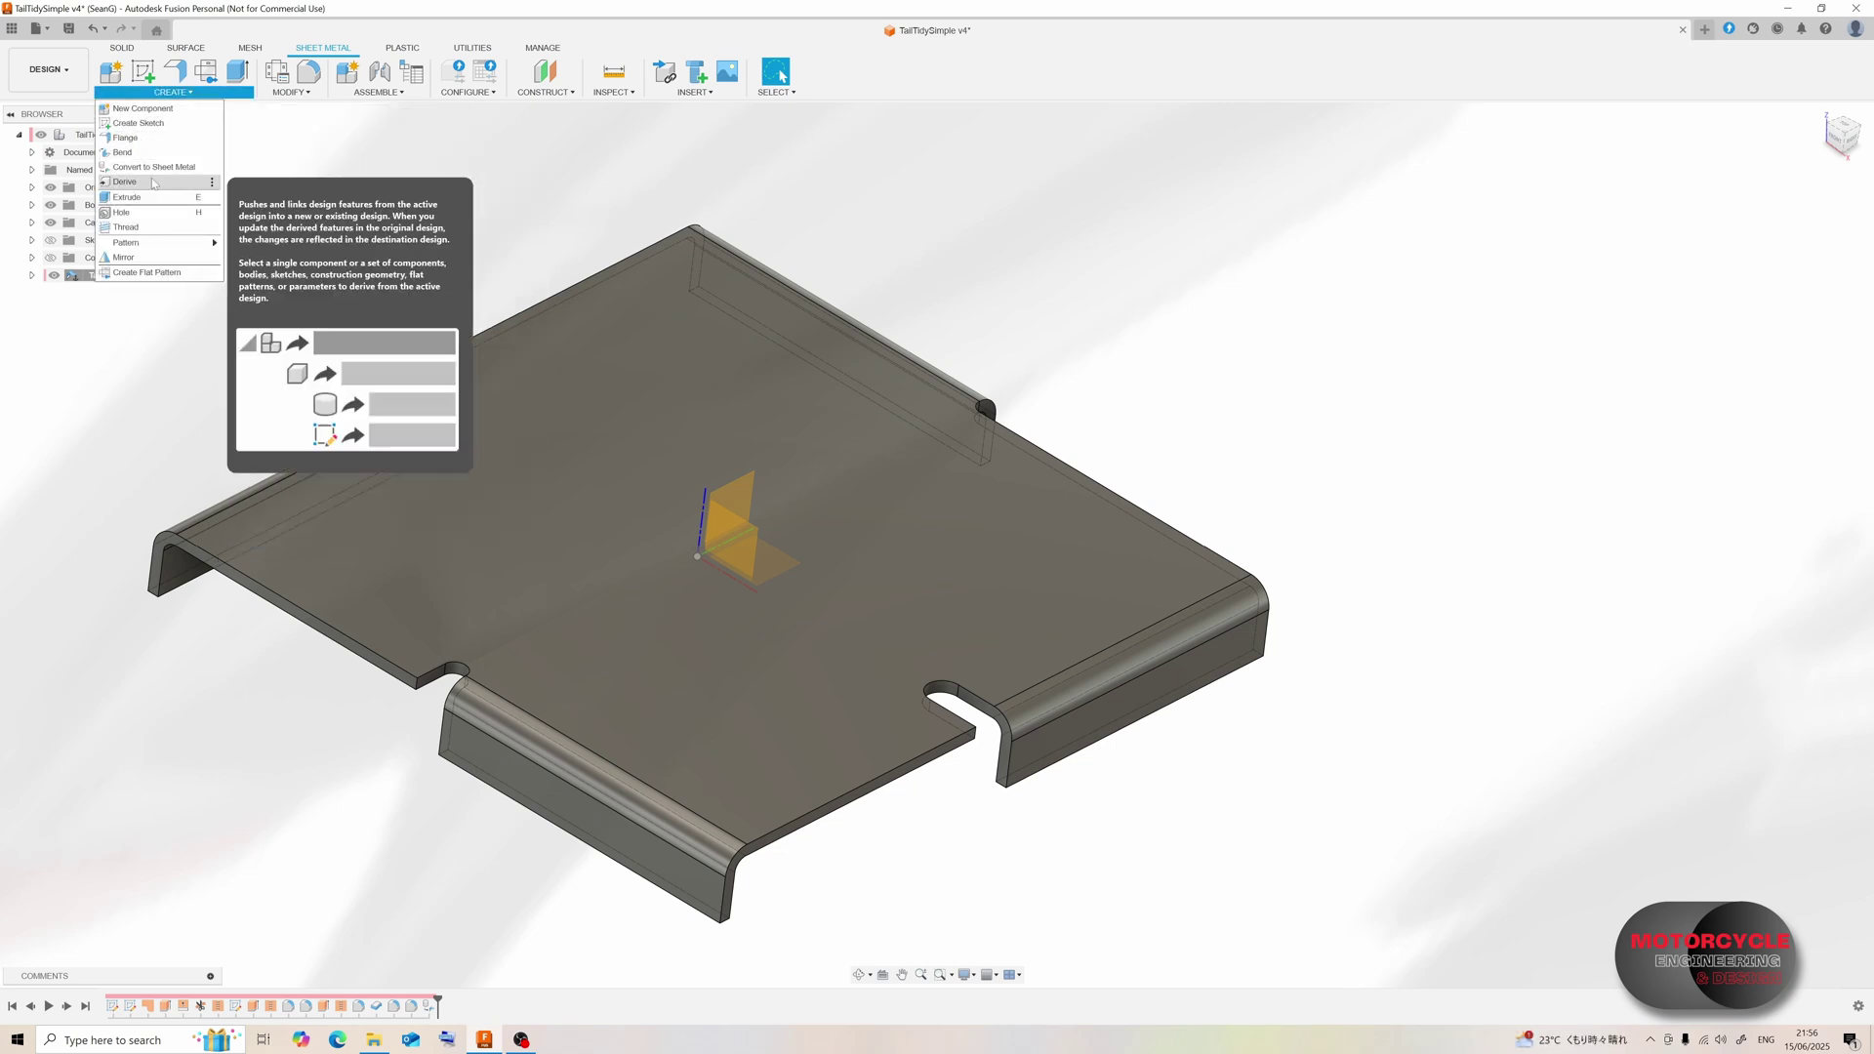
left_click(291, 92)
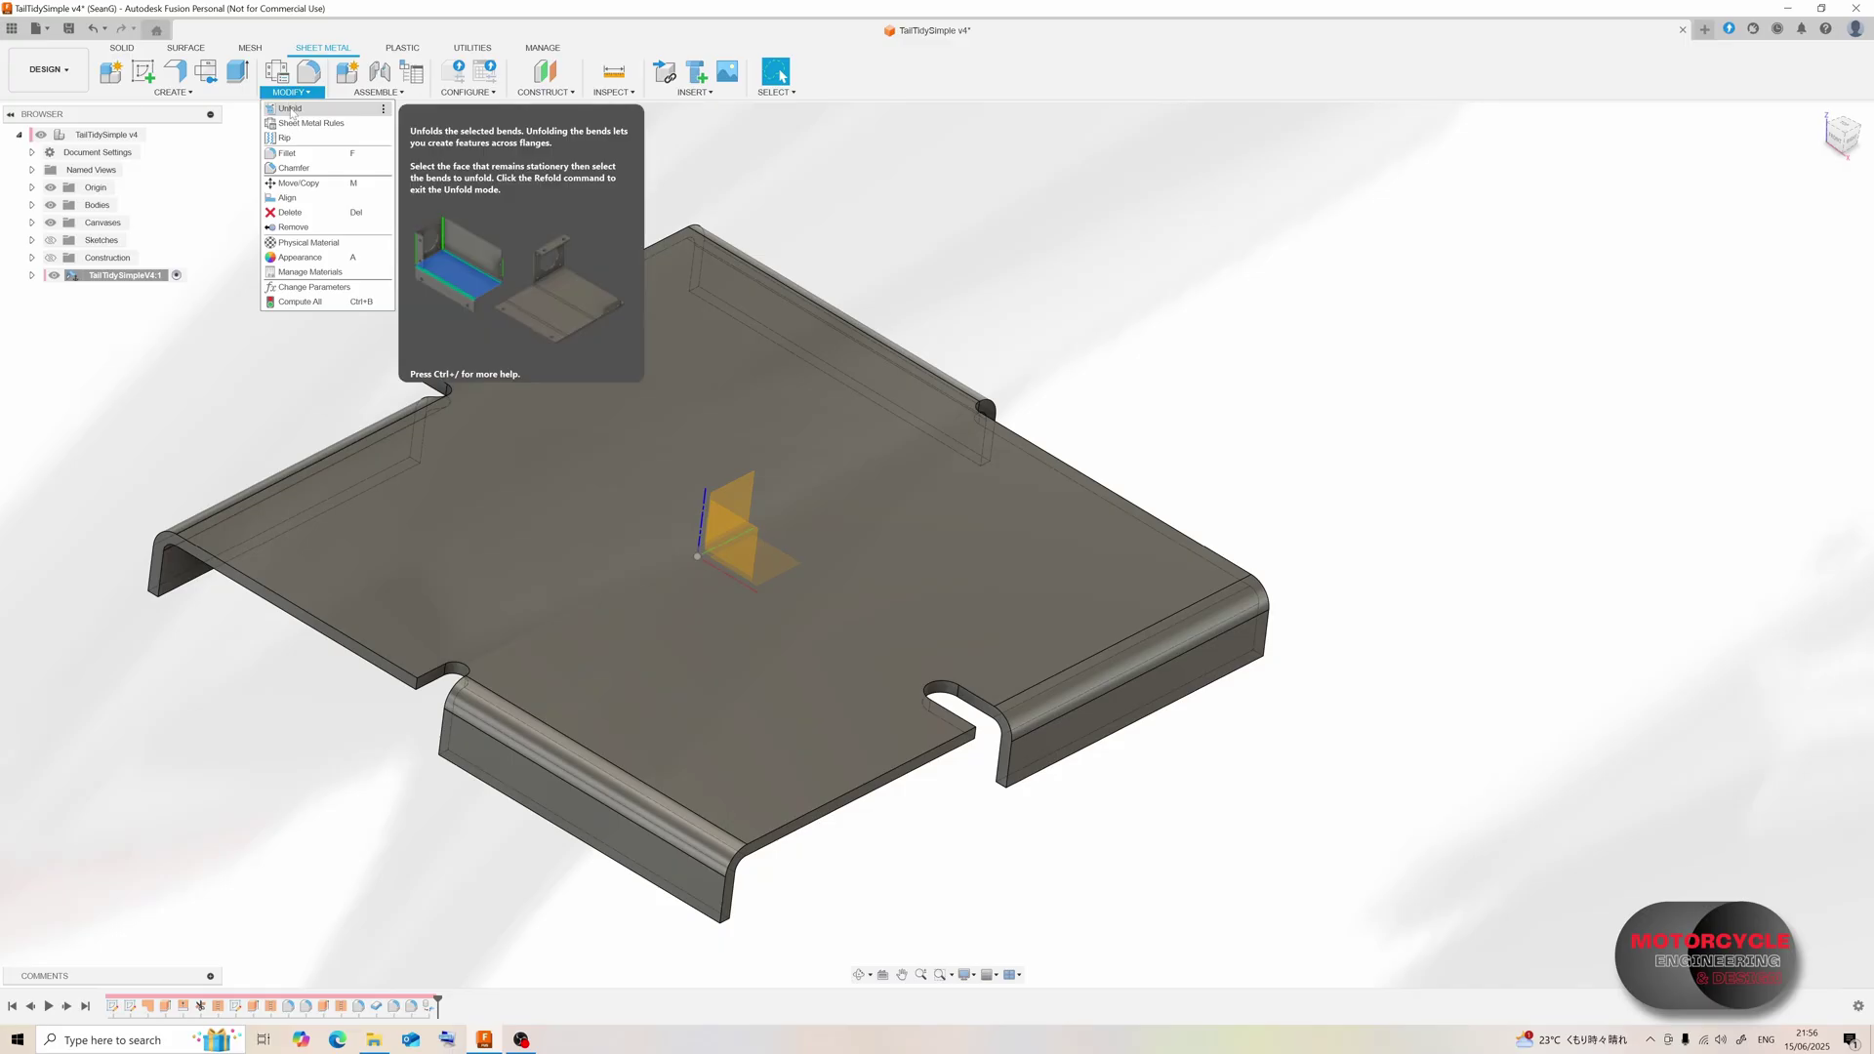
left_click(290, 108)
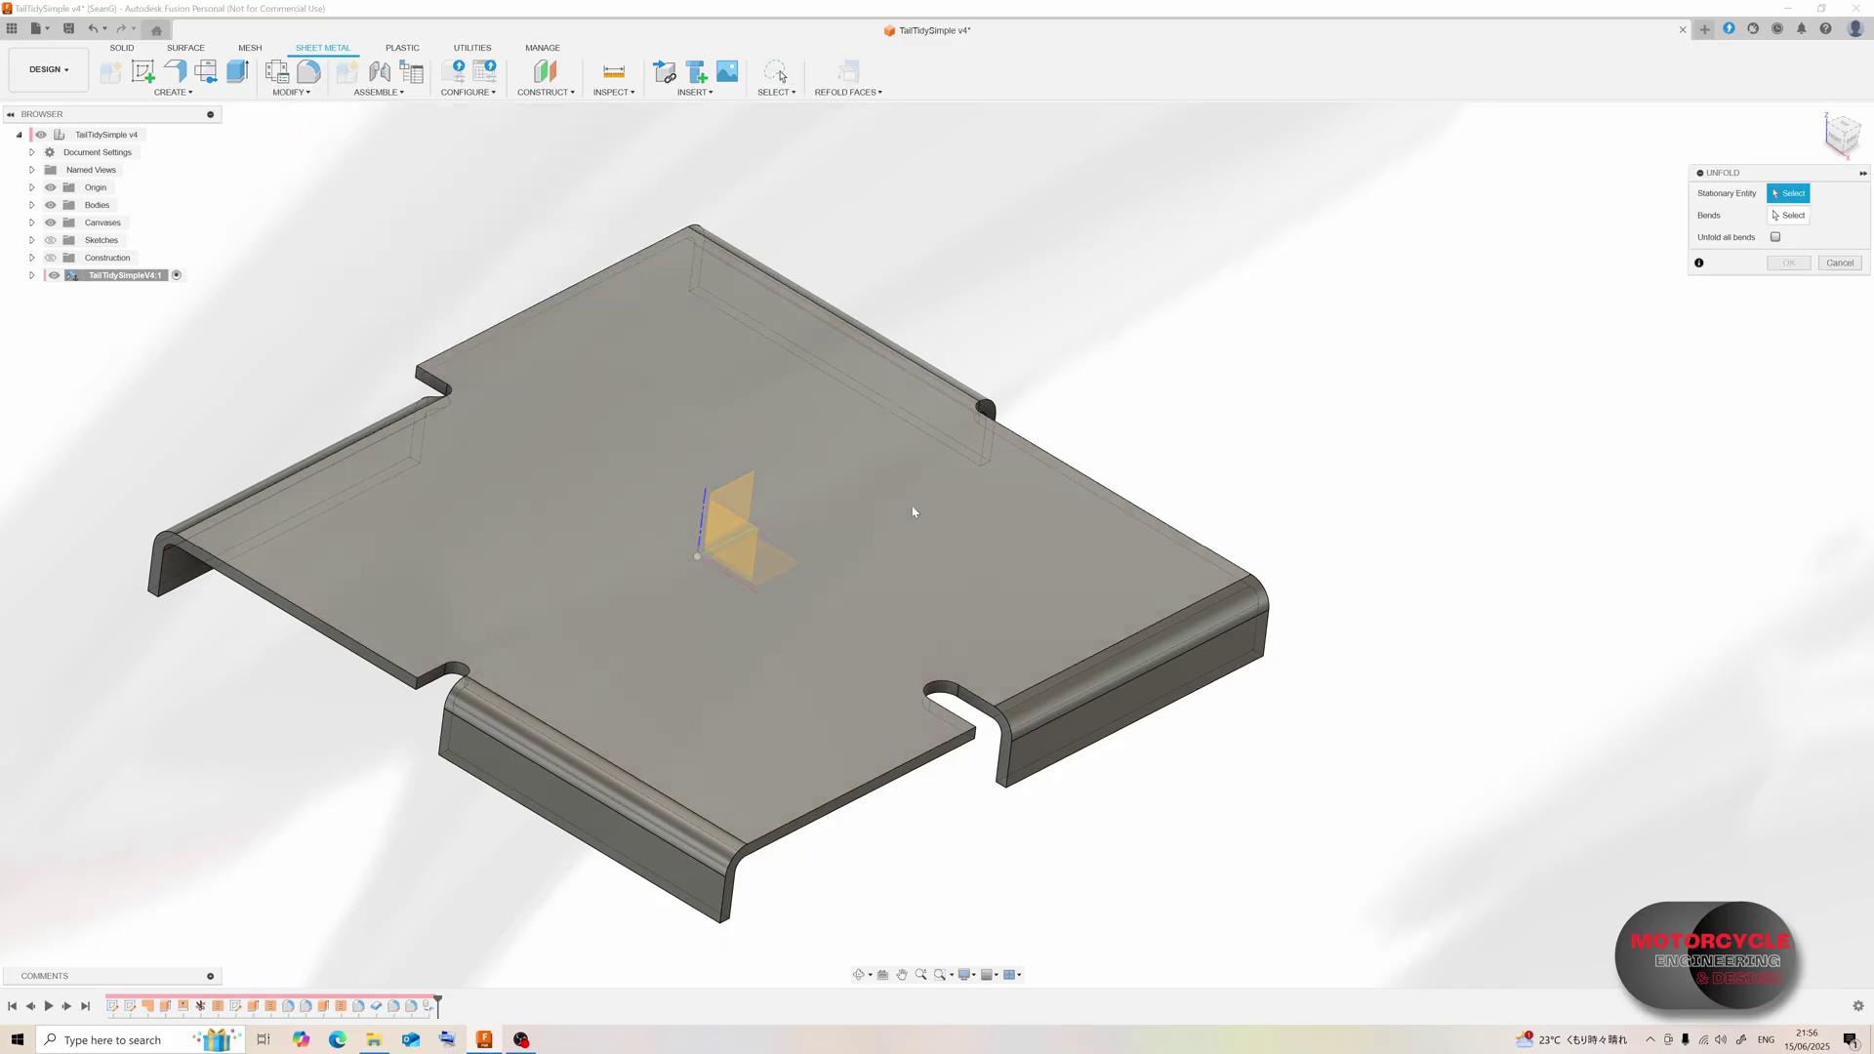
left_click(786, 611)
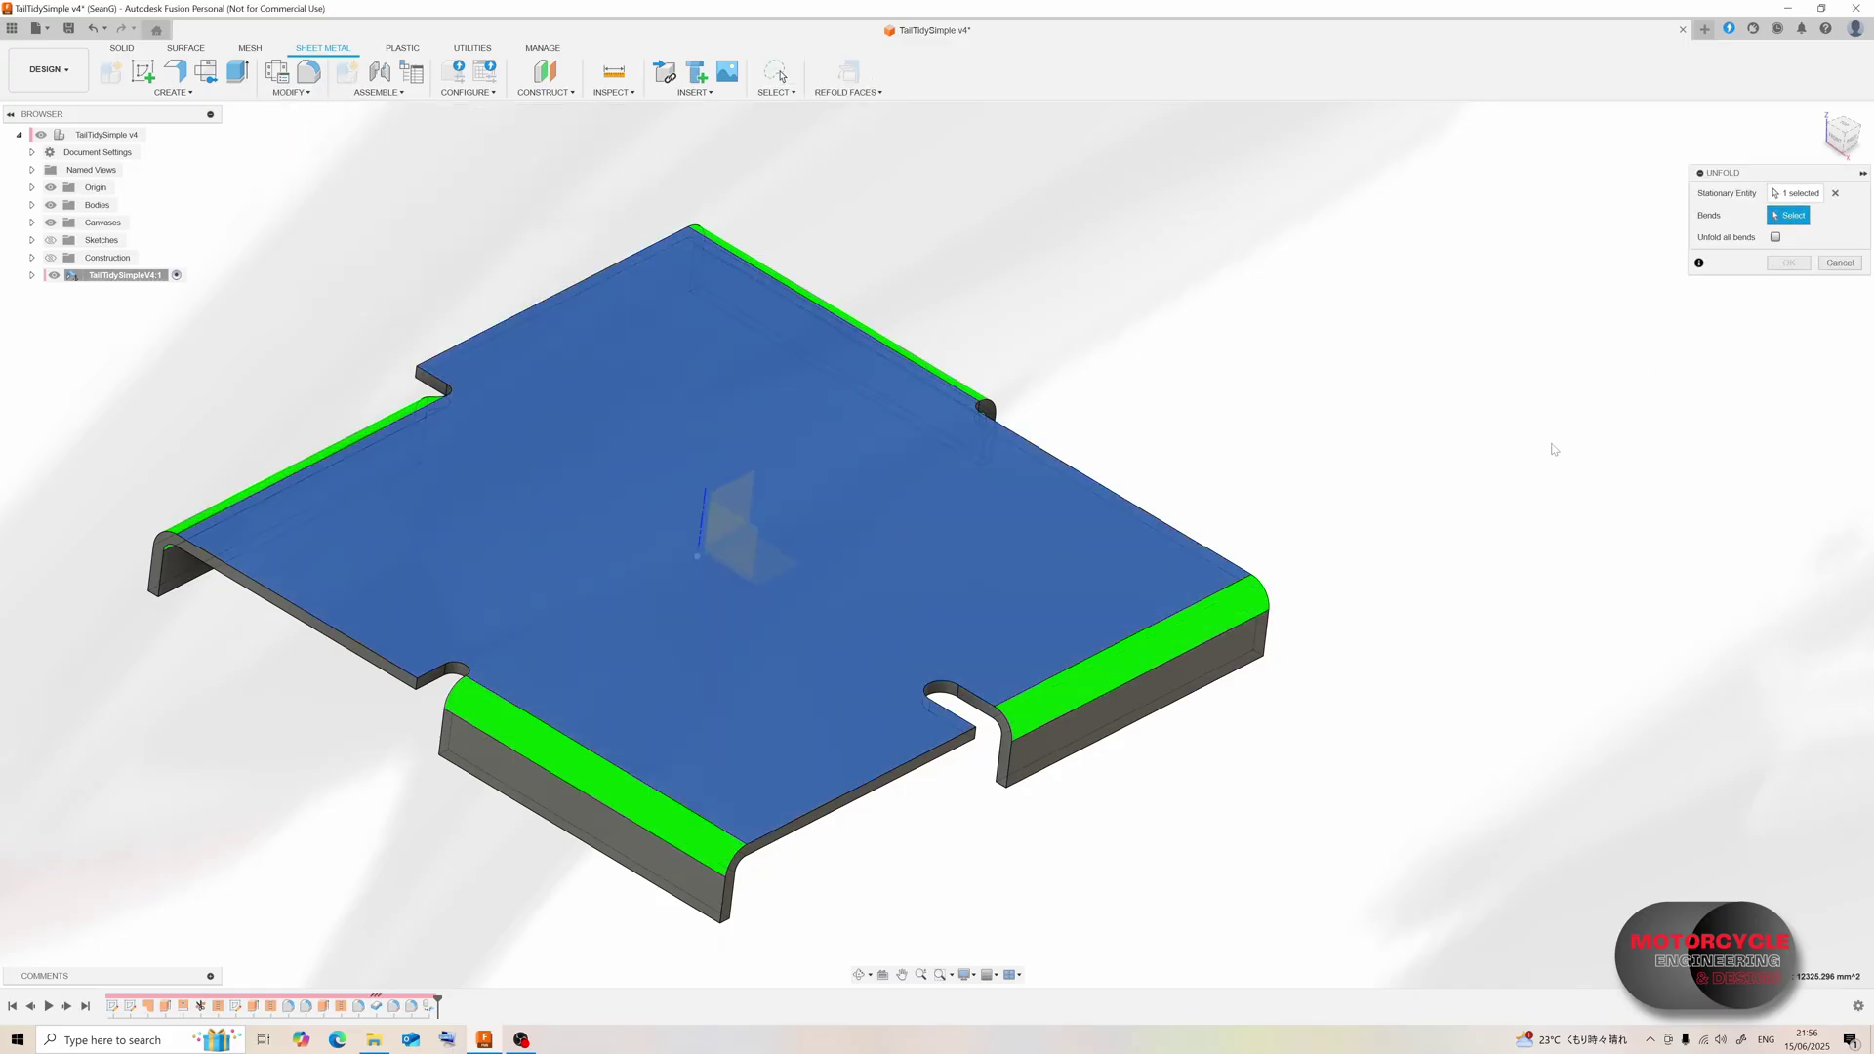
left_click(1206, 634)
left_click(1204, 630)
left_click(1840, 263)
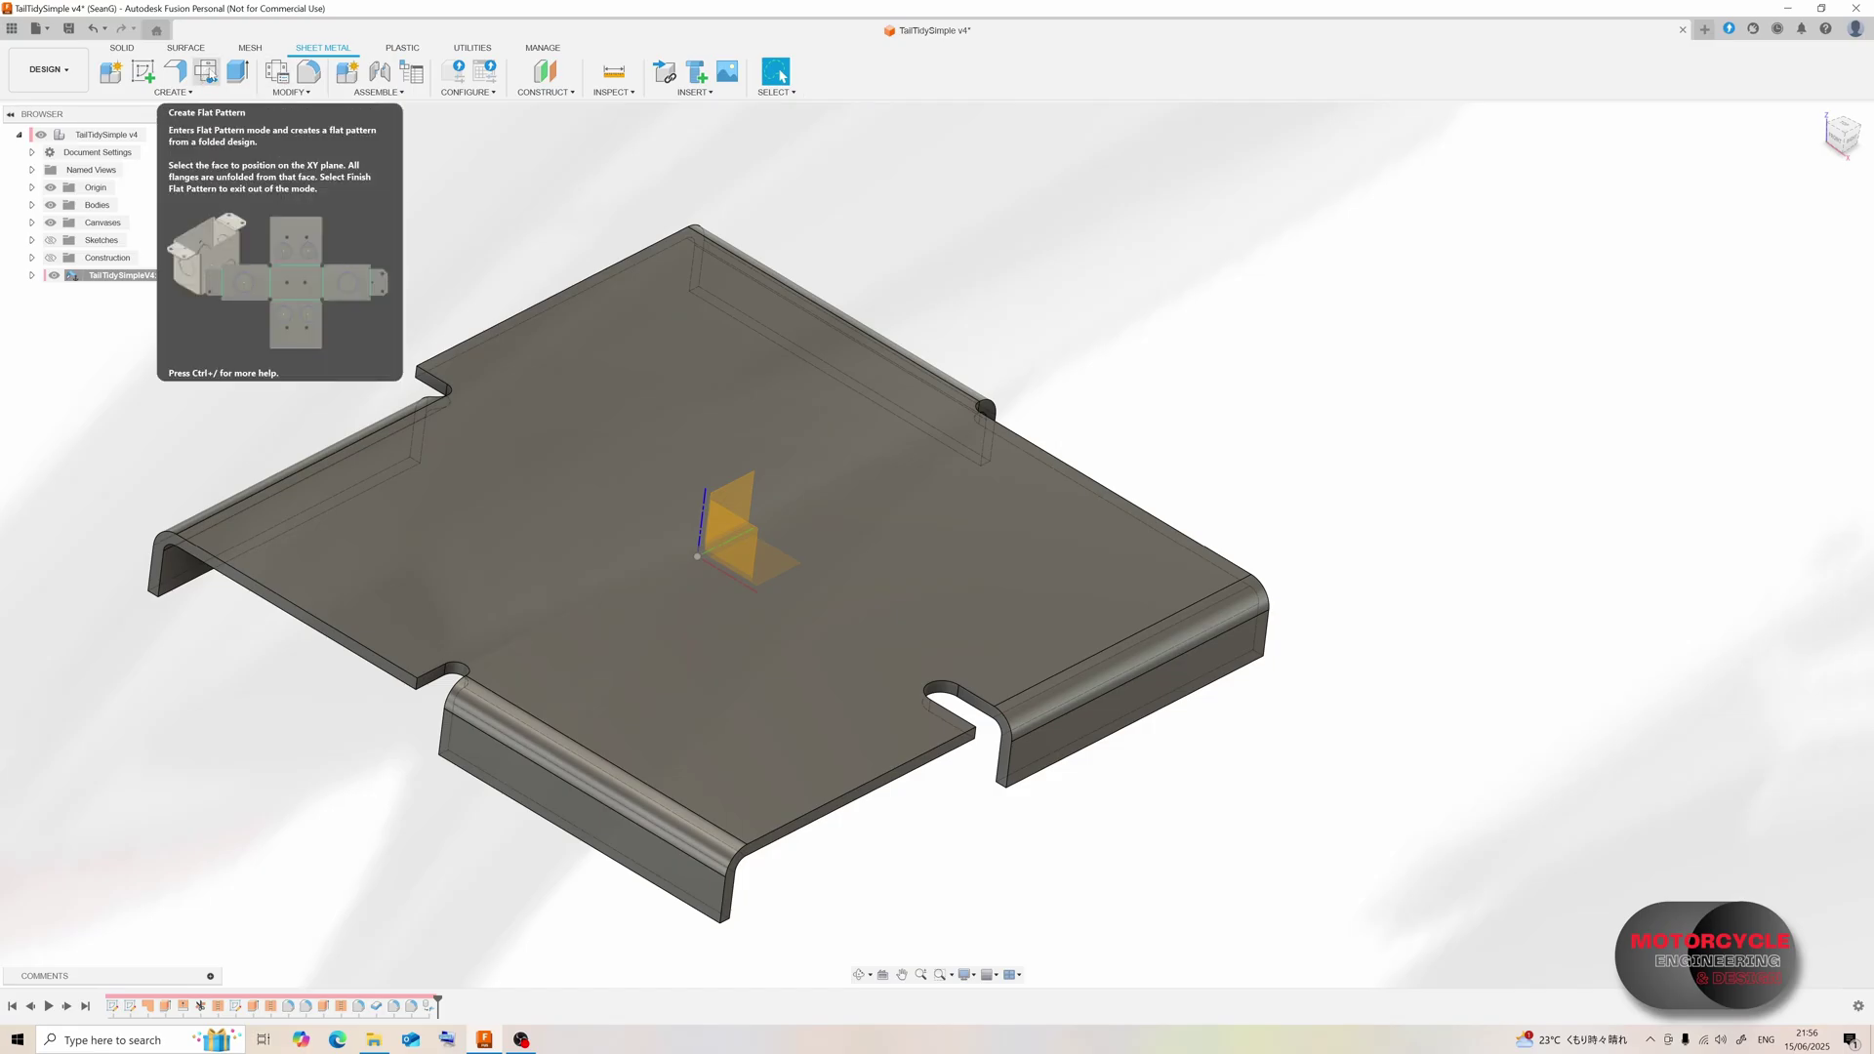
- Create a flat pattern of the part with the plate's large flat face as the stationary face
left_click(209, 75)
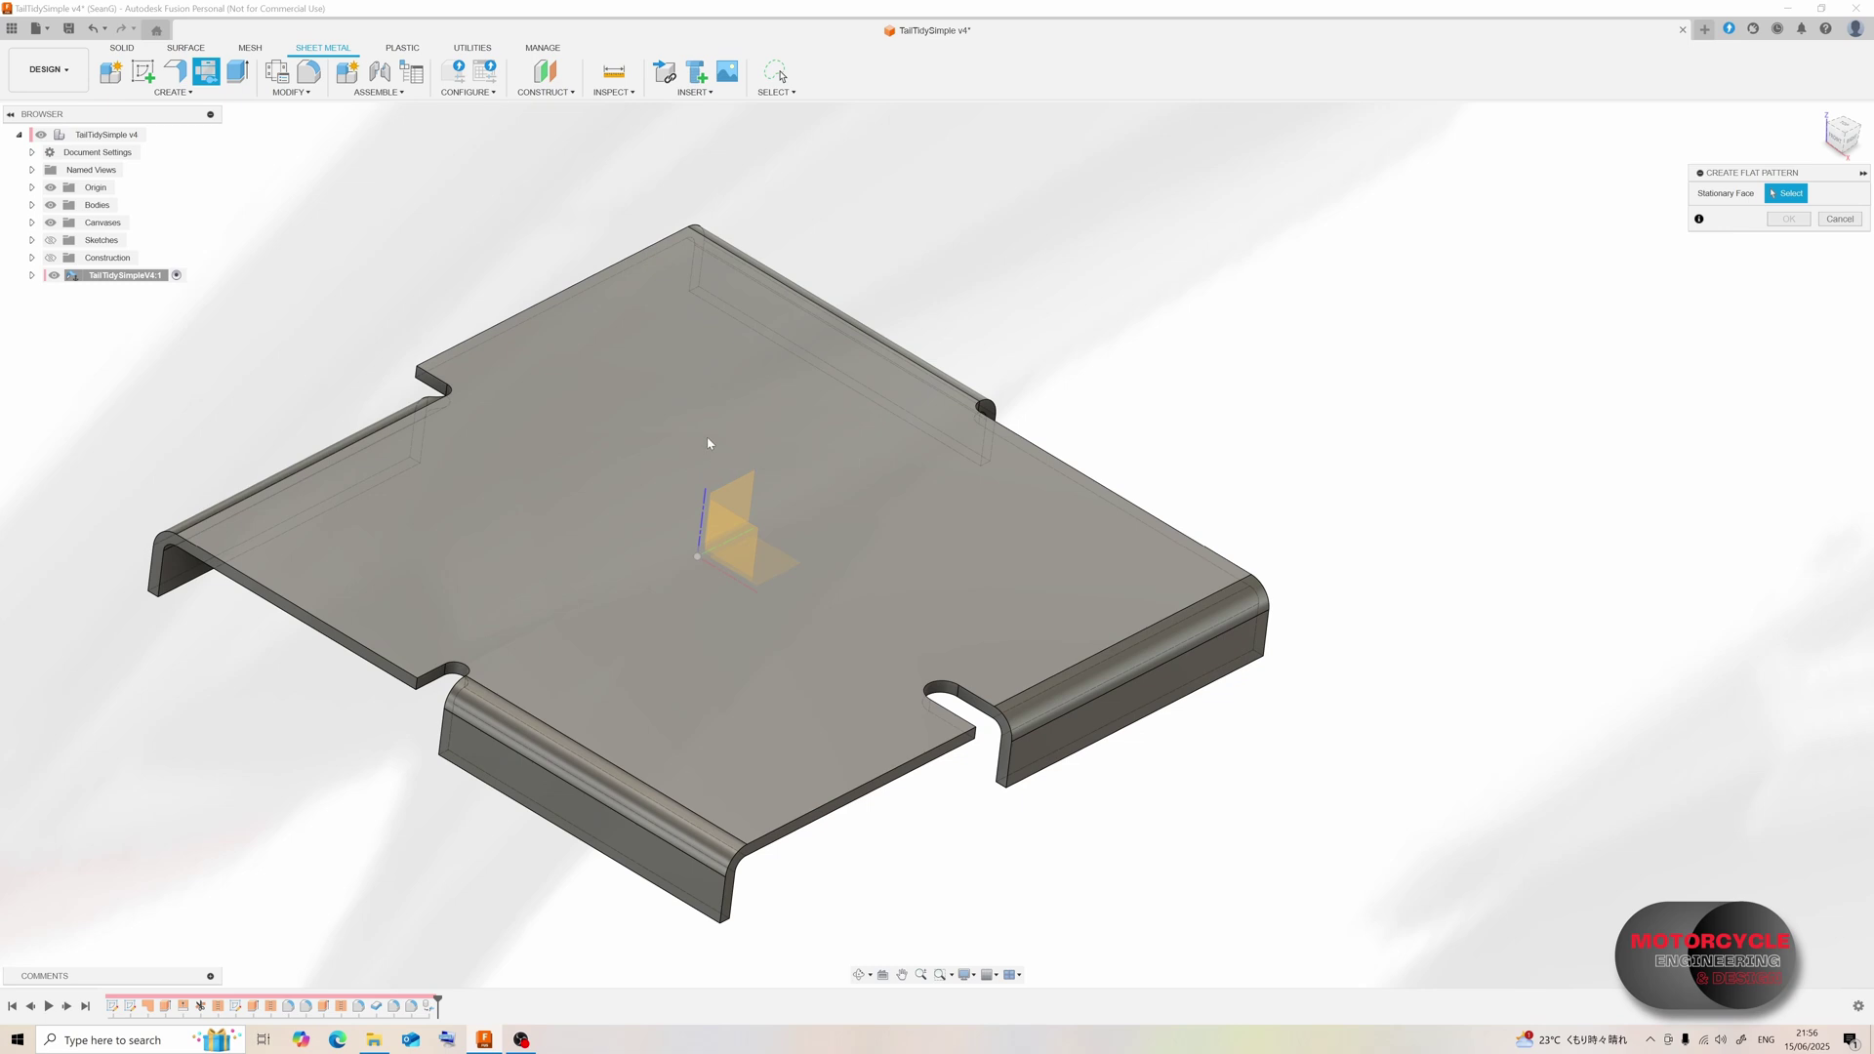
left_click(873, 508)
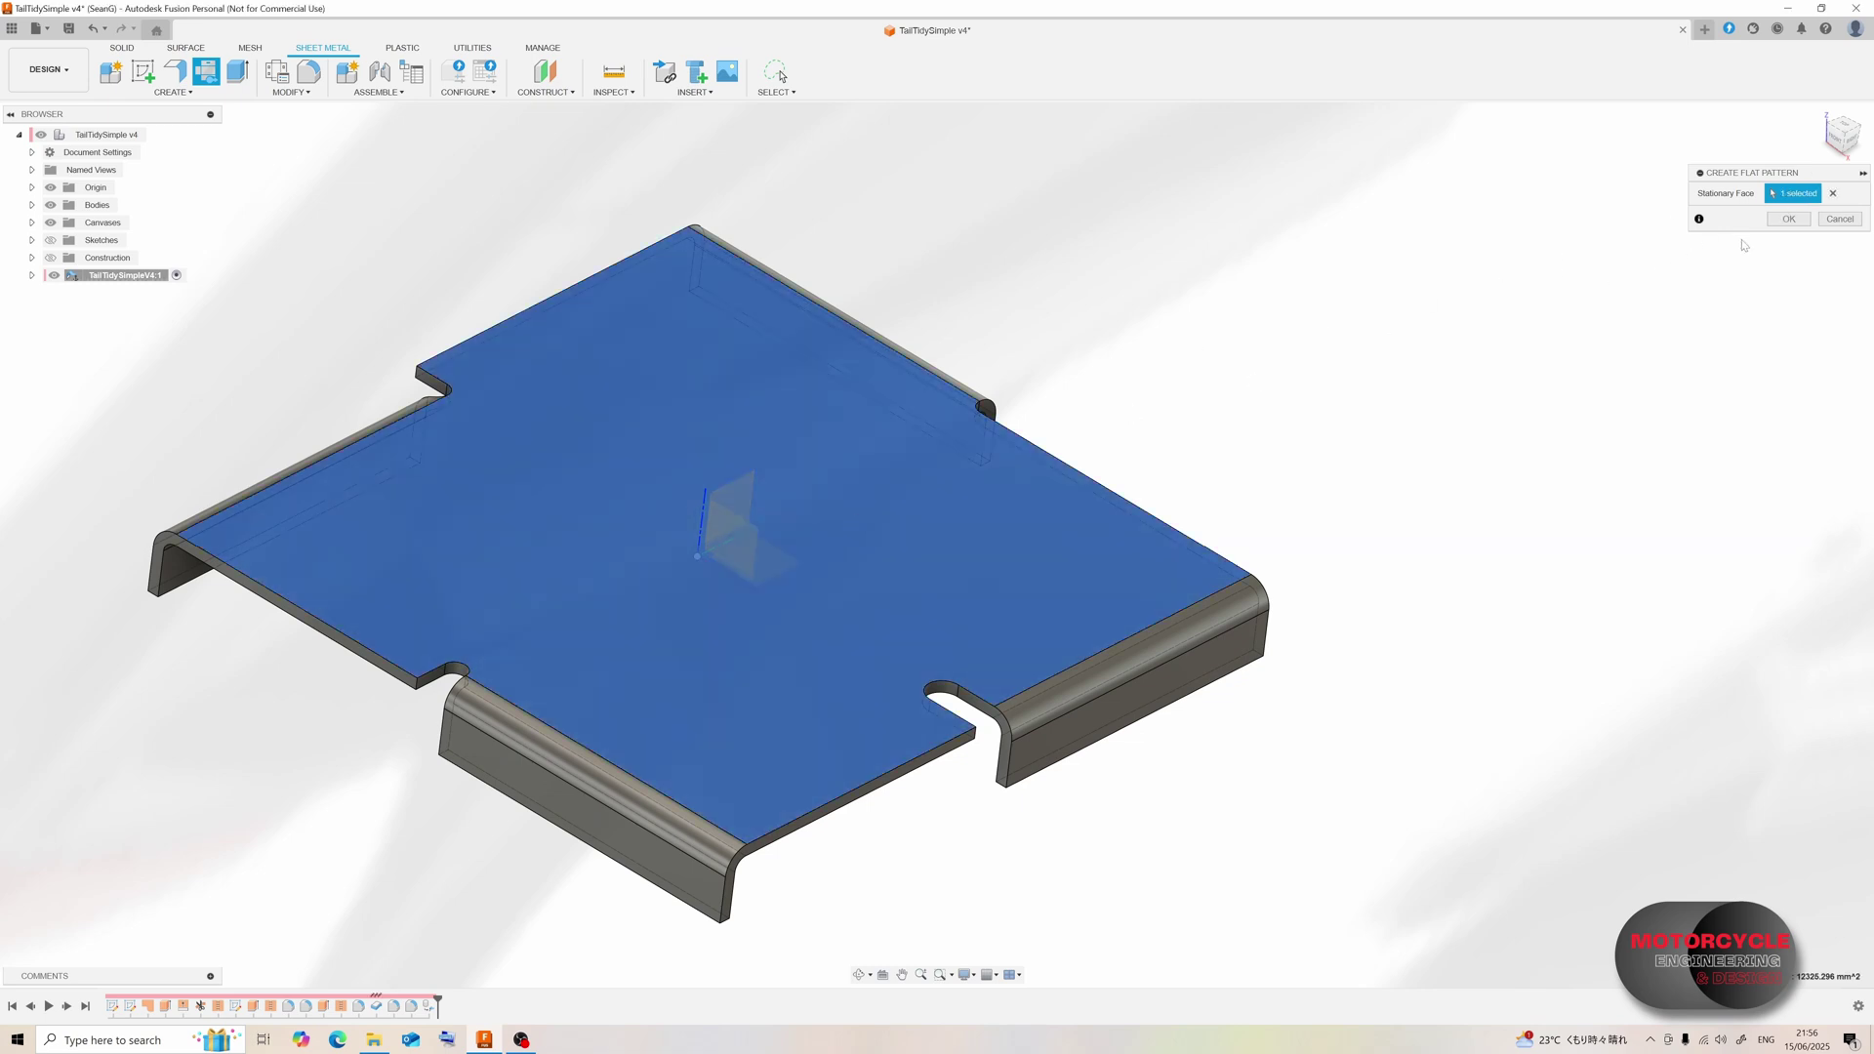
left_click(1787, 218)
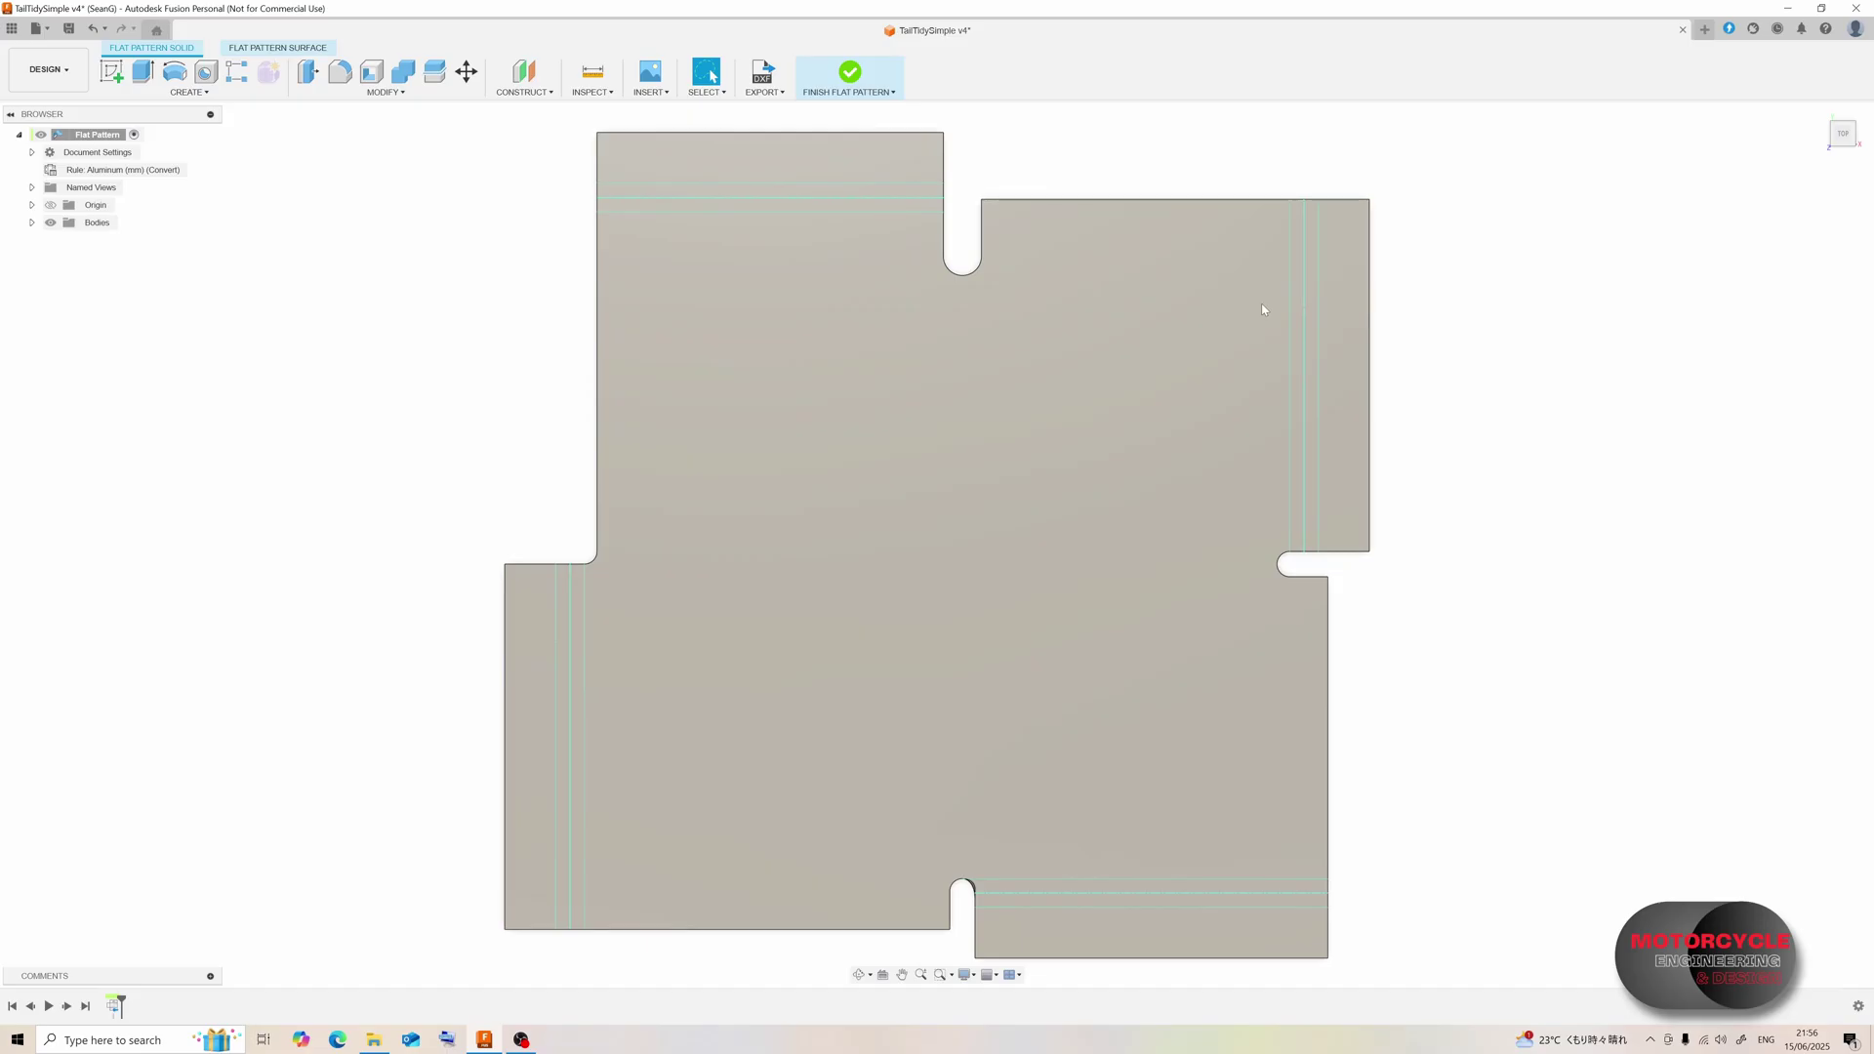
- Examine the flat pattern's lower relief slot up close, comparing its rounded end and distorted cut edge with the adjacent bend lines
scroll(1027, 902, "up", 1)
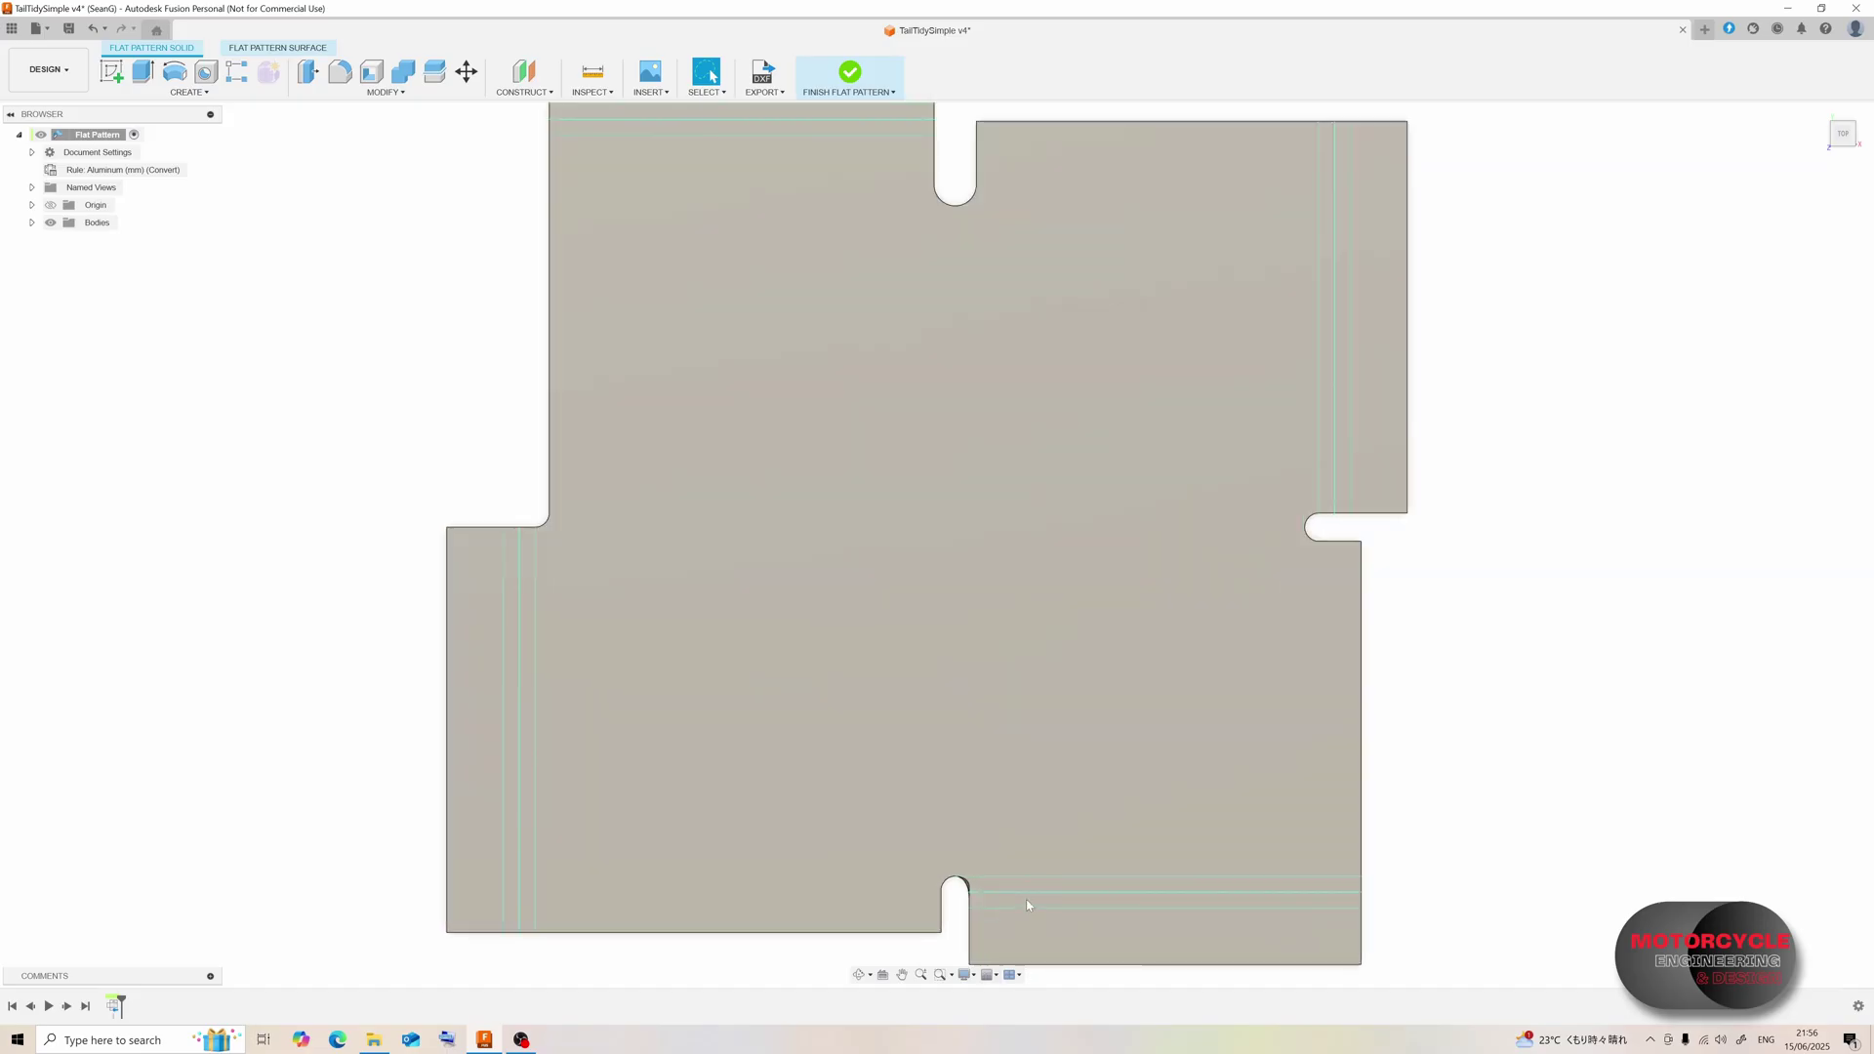
scroll(1024, 901, "up", 9)
middle_click_drag(917, 866, 933, 518)
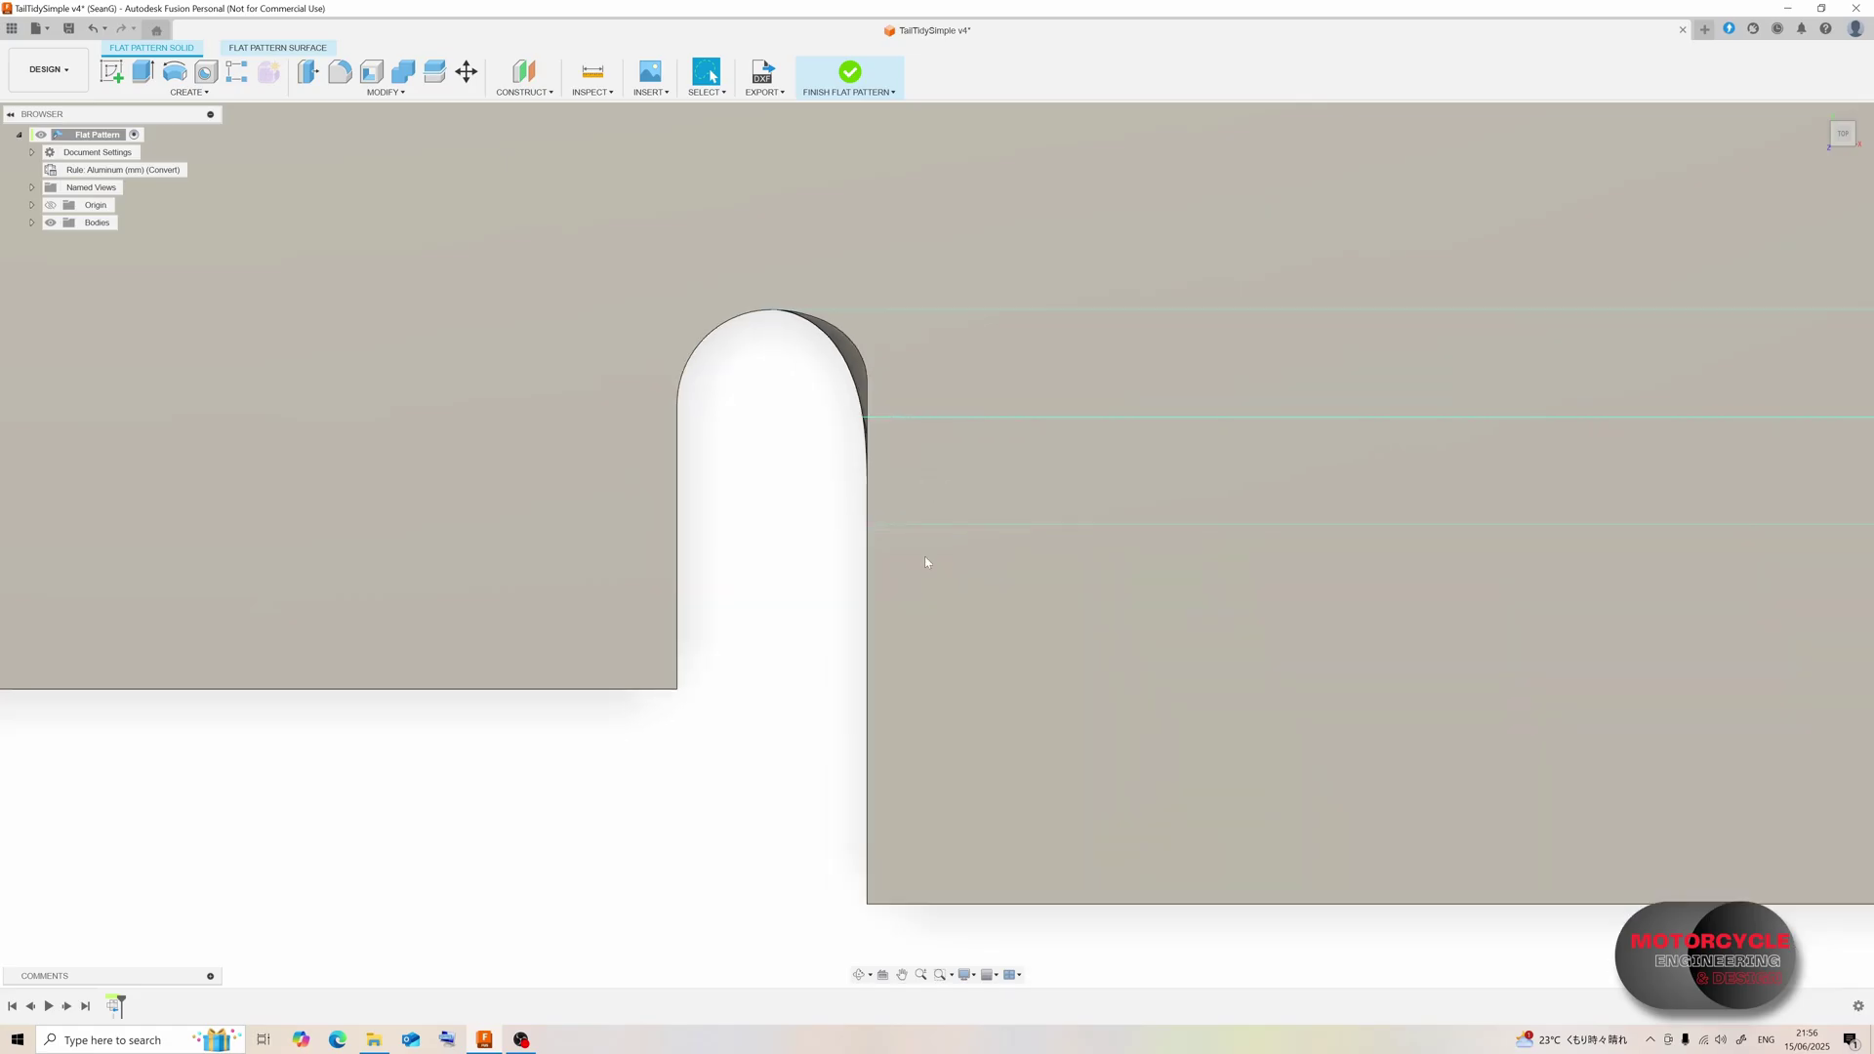
scroll(895, 557, "down", 1)
scroll(875, 410, "up", 2)
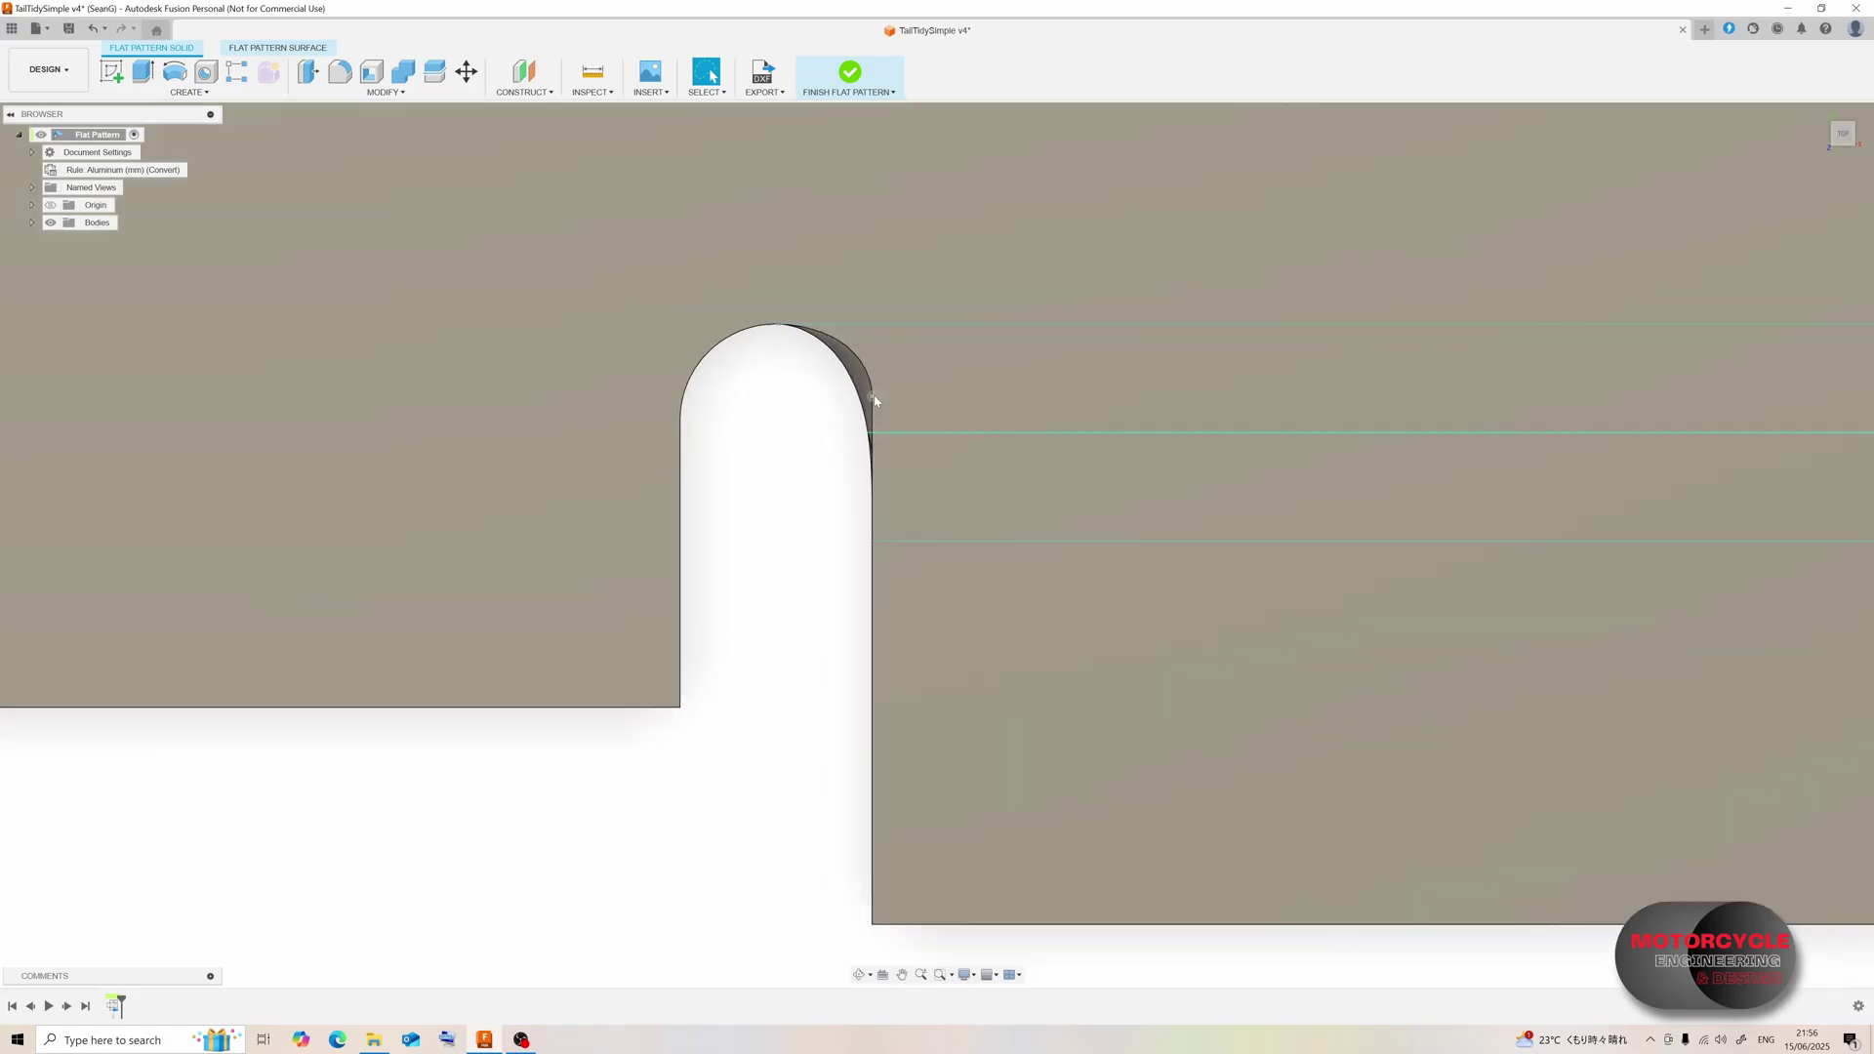
middle_click_drag(843, 393, 636, 409)
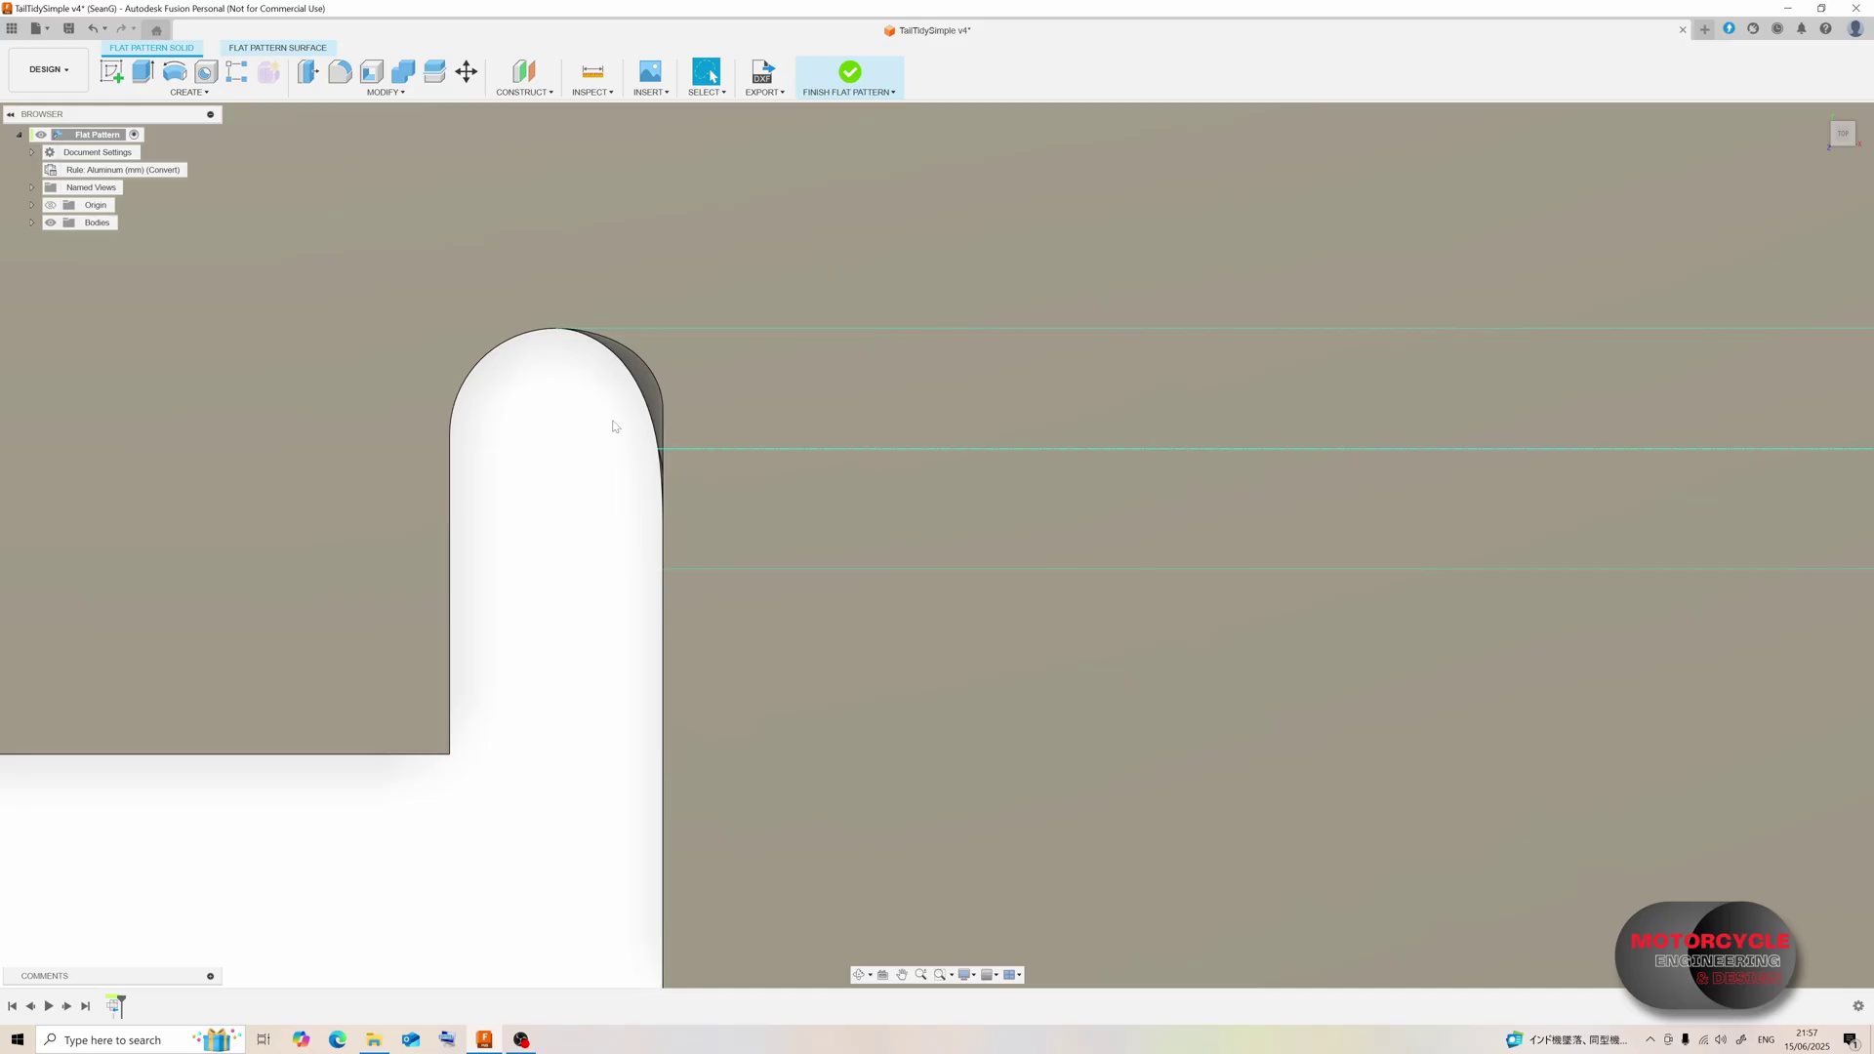
scroll(602, 393, "down", 6)
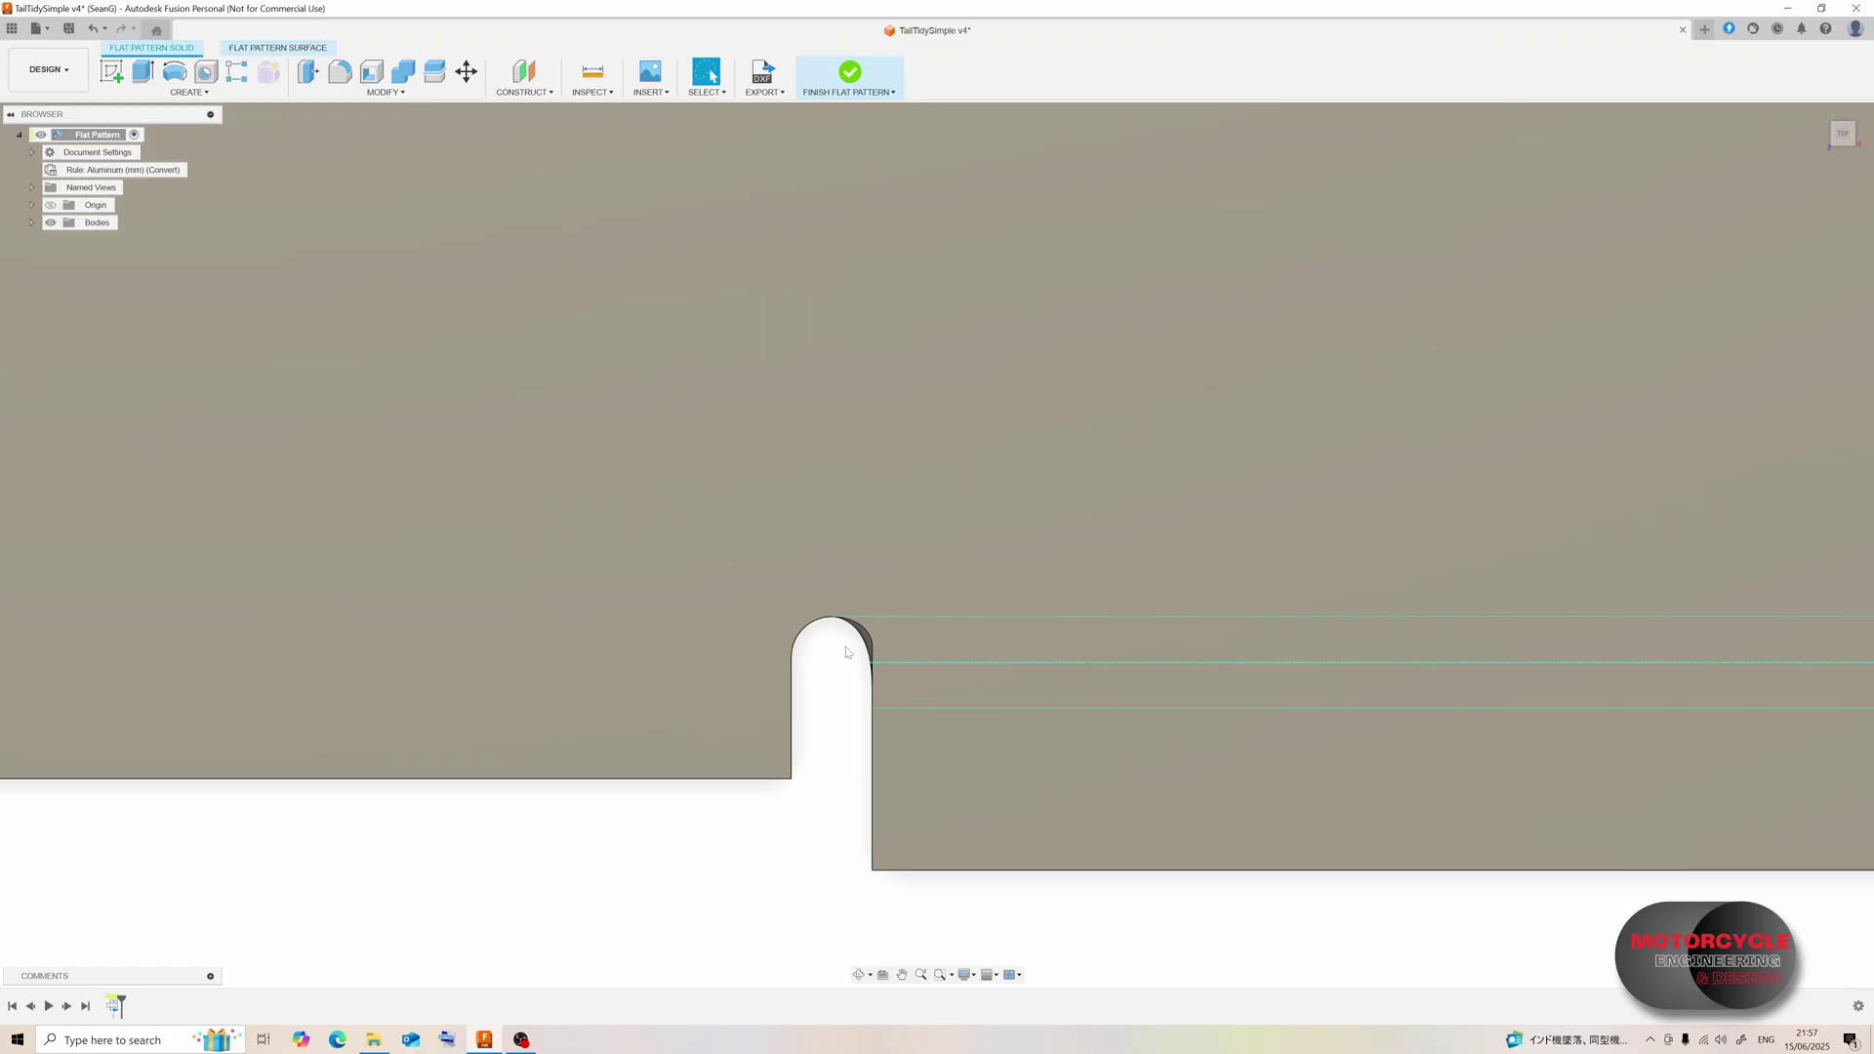
scroll(847, 651, "down", 5)
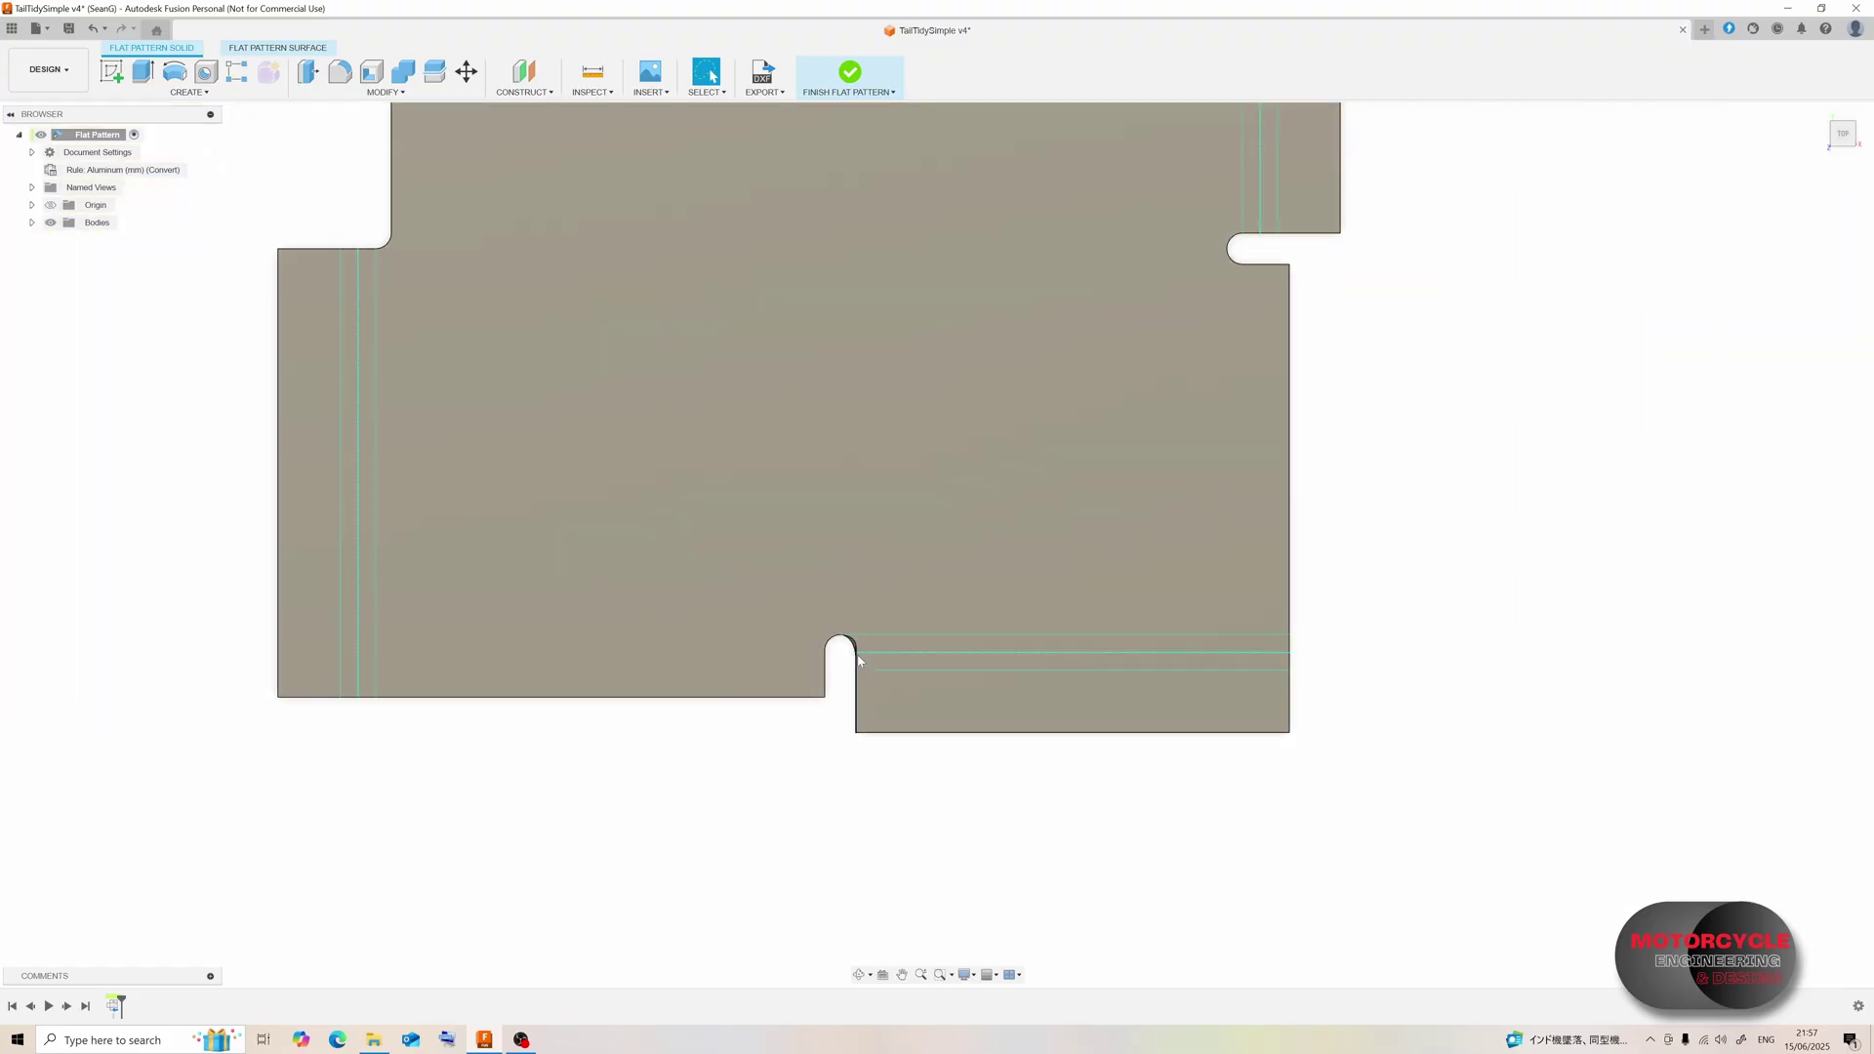
scroll(854, 650, "up", 5)
scroll(856, 651, "up", 2)
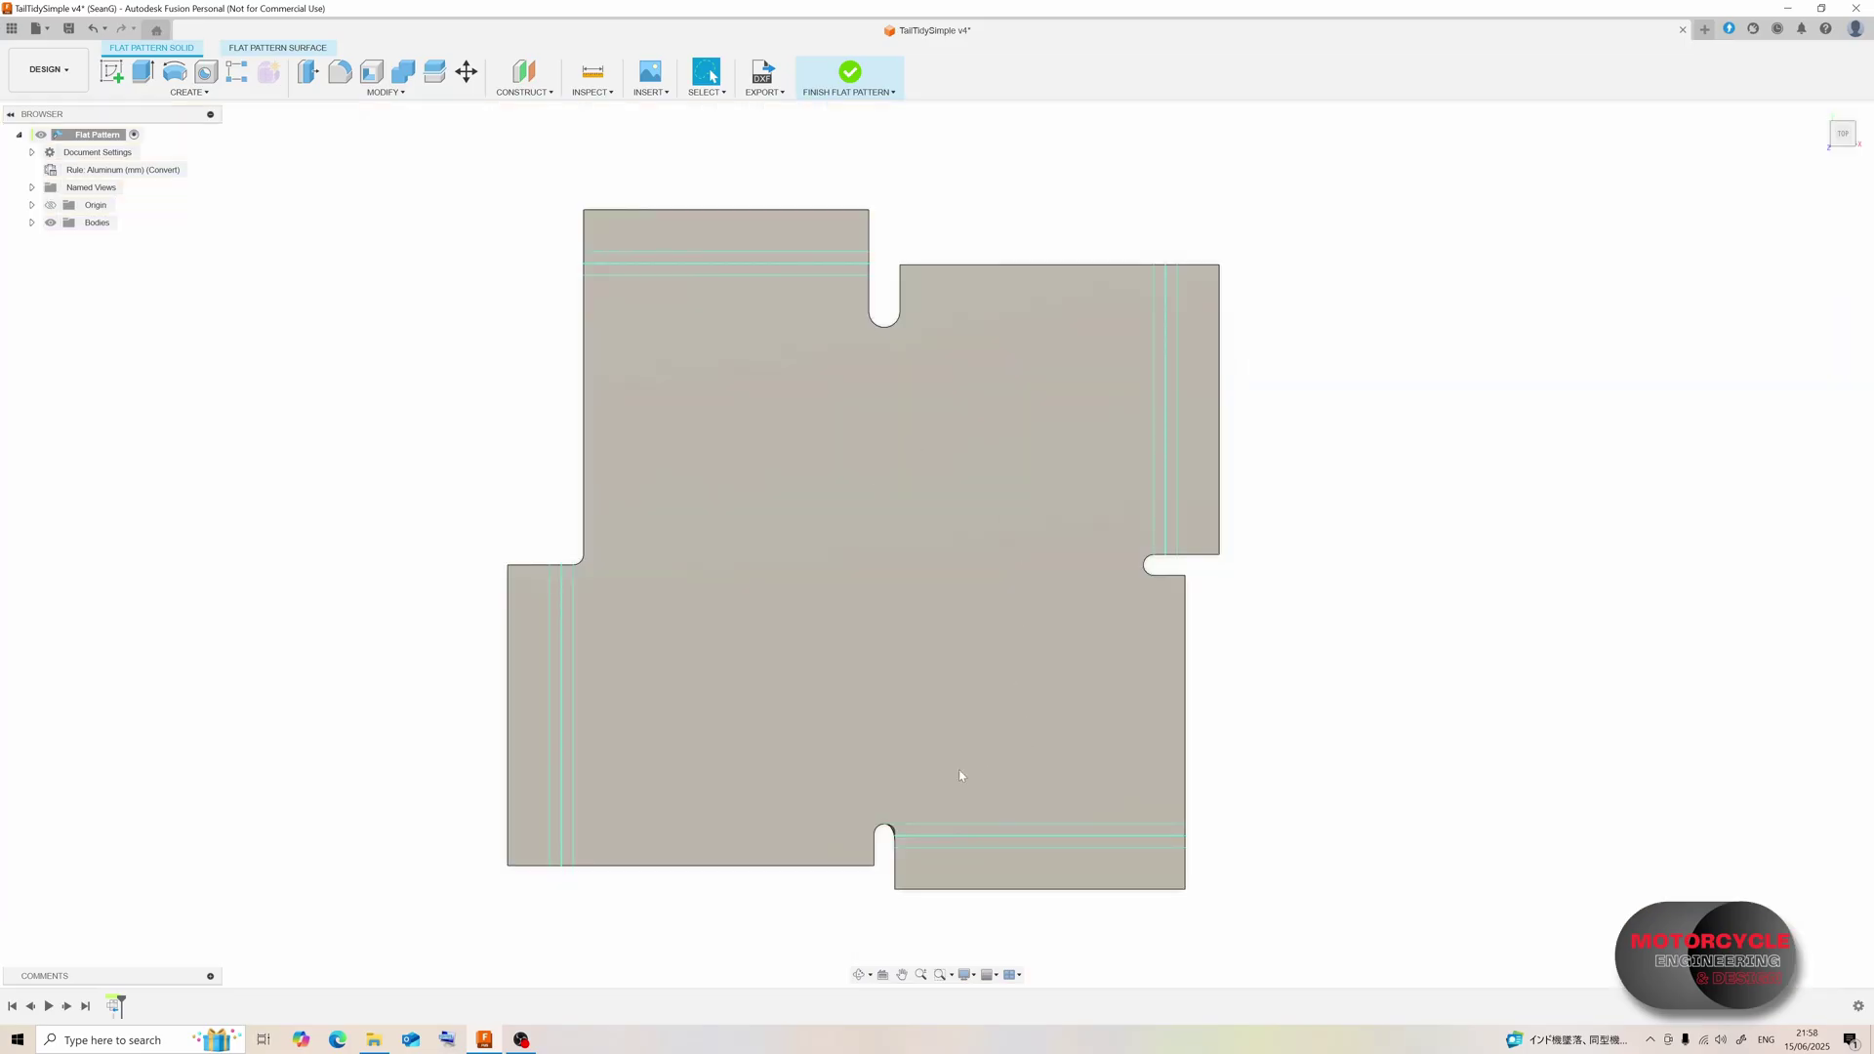
- Export the flat pattern to the computer as the DXF file FlatPattern1, in millimetres with centre lines and extent lines included
scroll(959, 776, "up", 1)
middle_click_drag(865, 770, 824, 815)
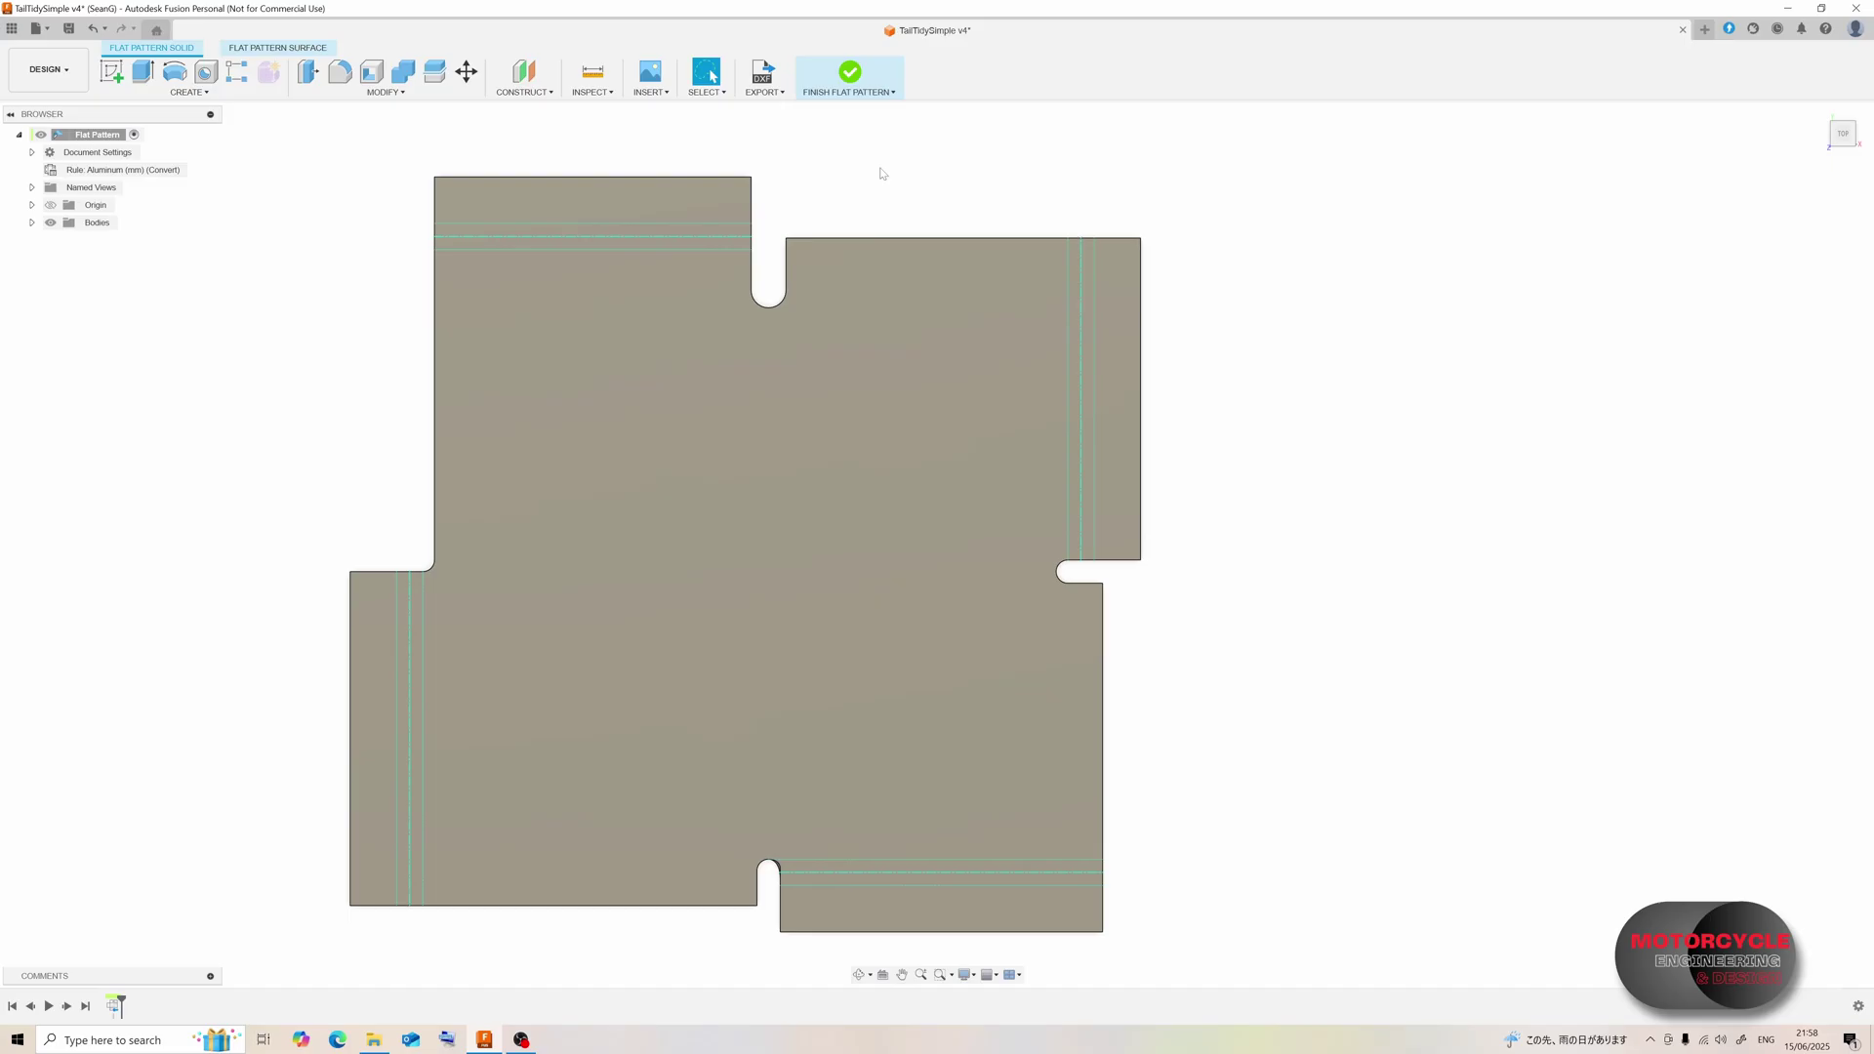
left_click(765, 76)
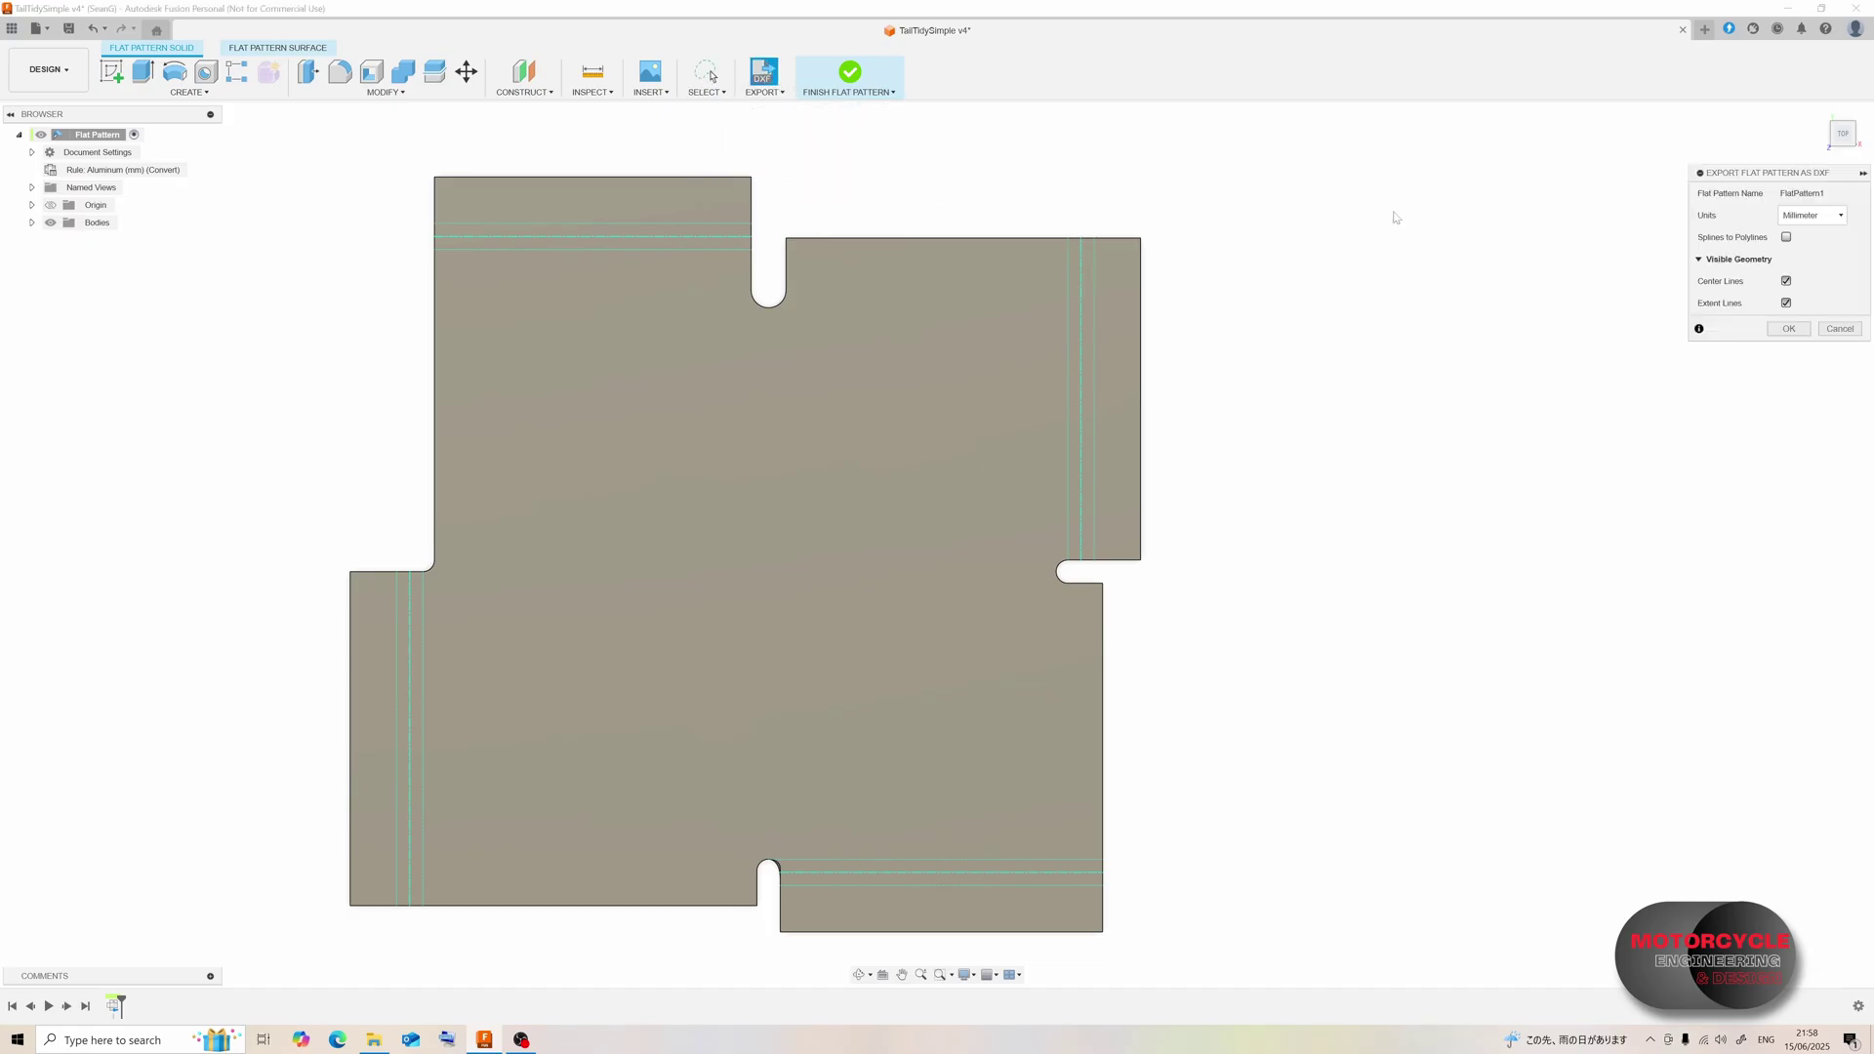
left_click(1788, 328)
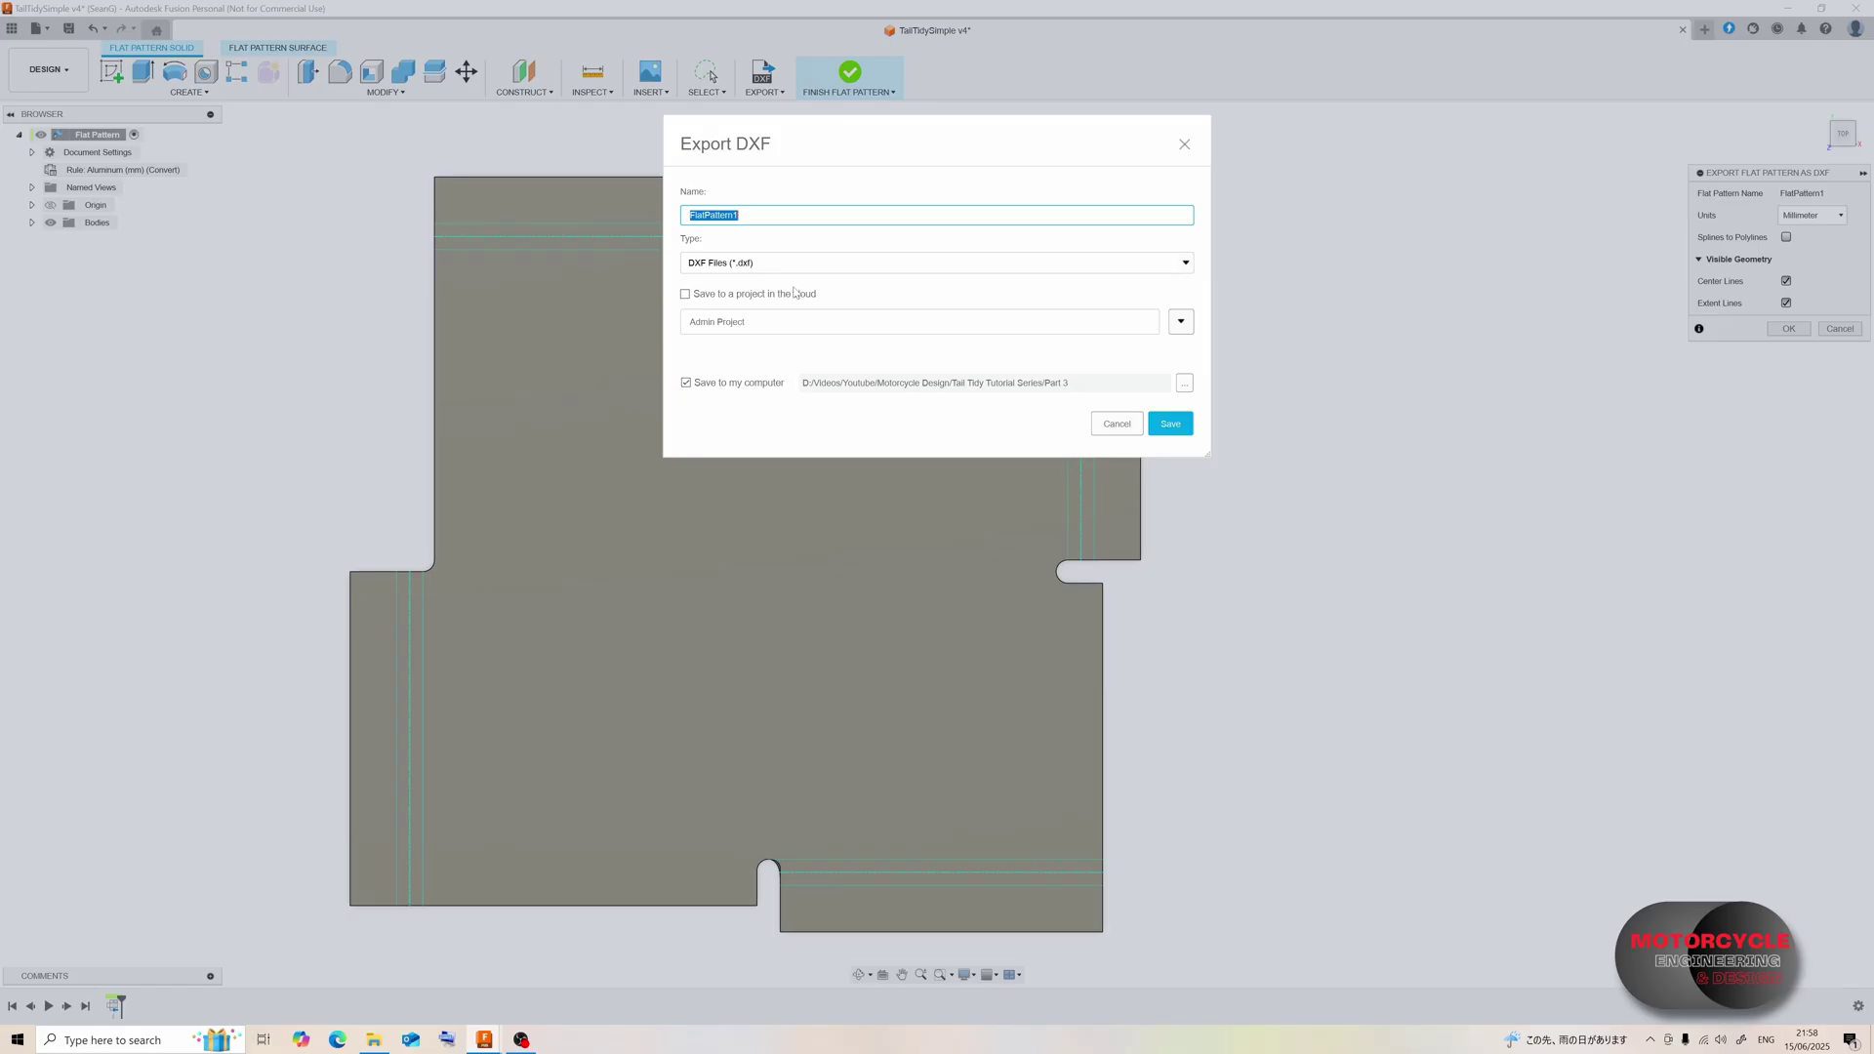
left_click(1170, 423)
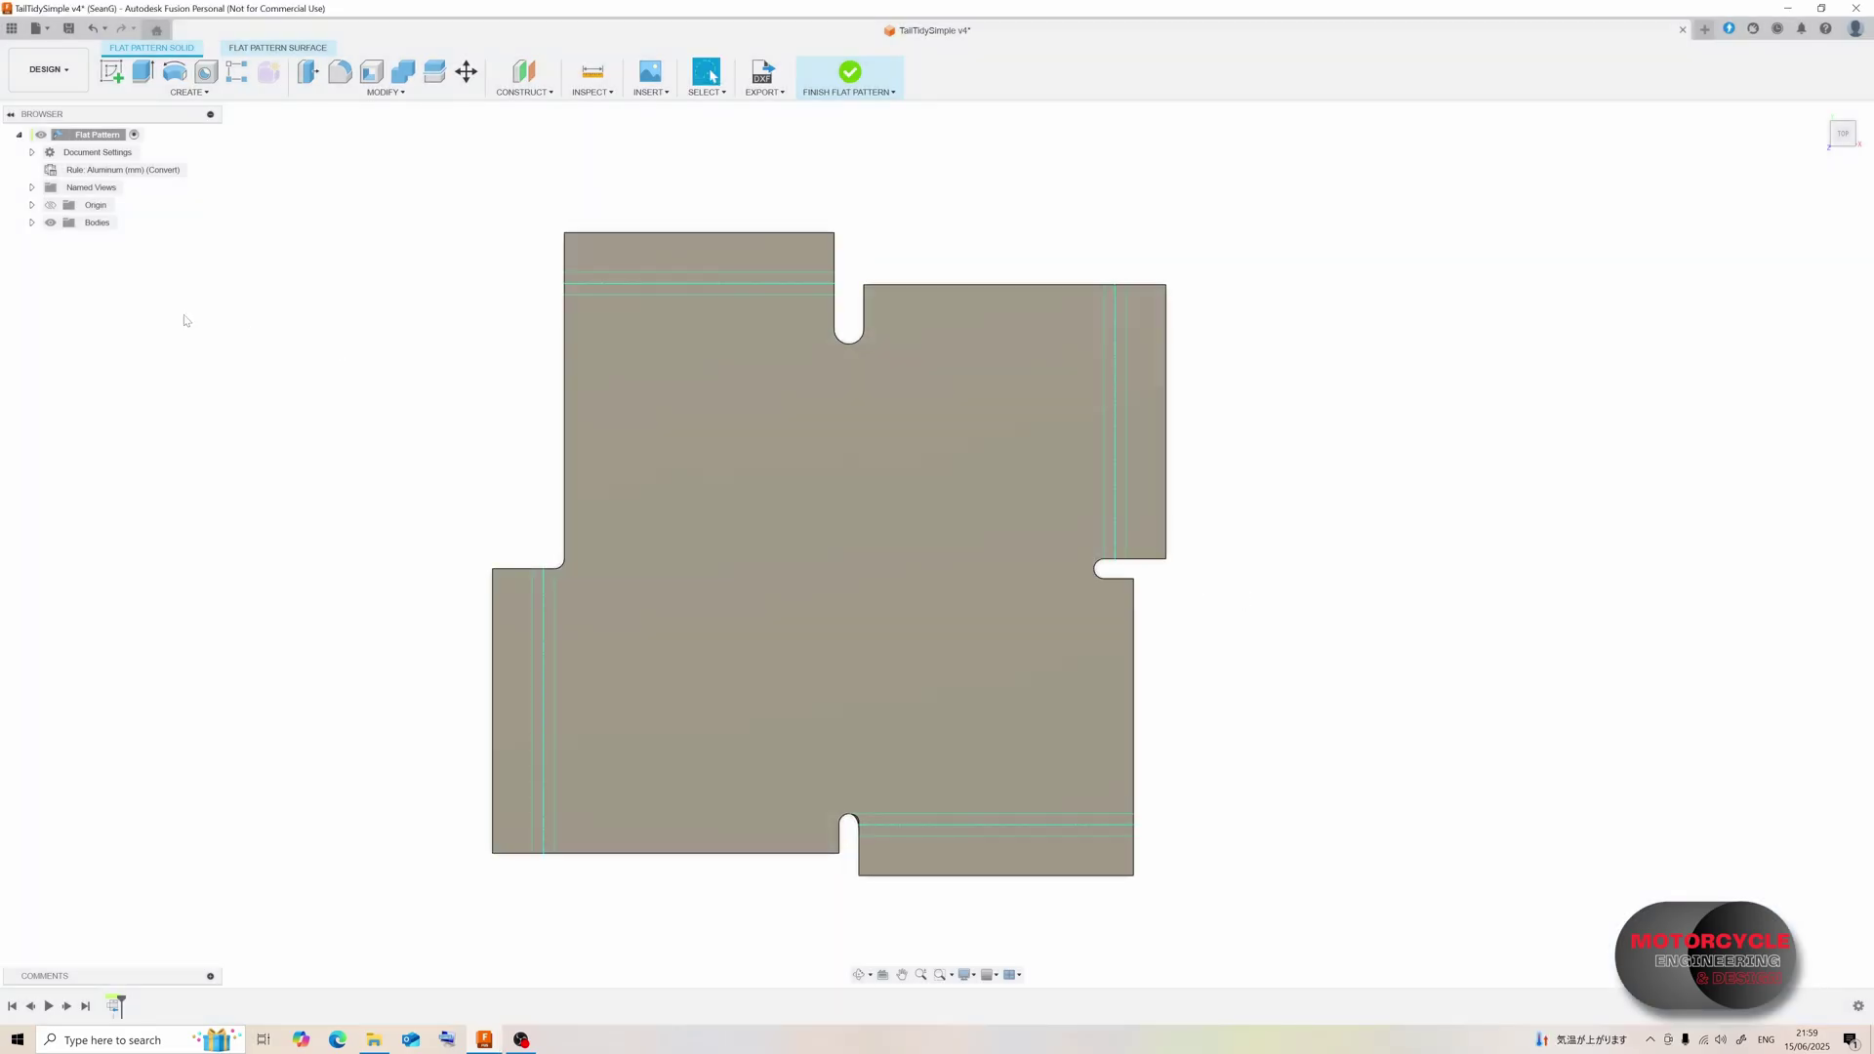
- Create a new drawing of the flat pattern from scratch, using the ISO standard, mm units and a landscape A3 sheet
left_click(41, 32)
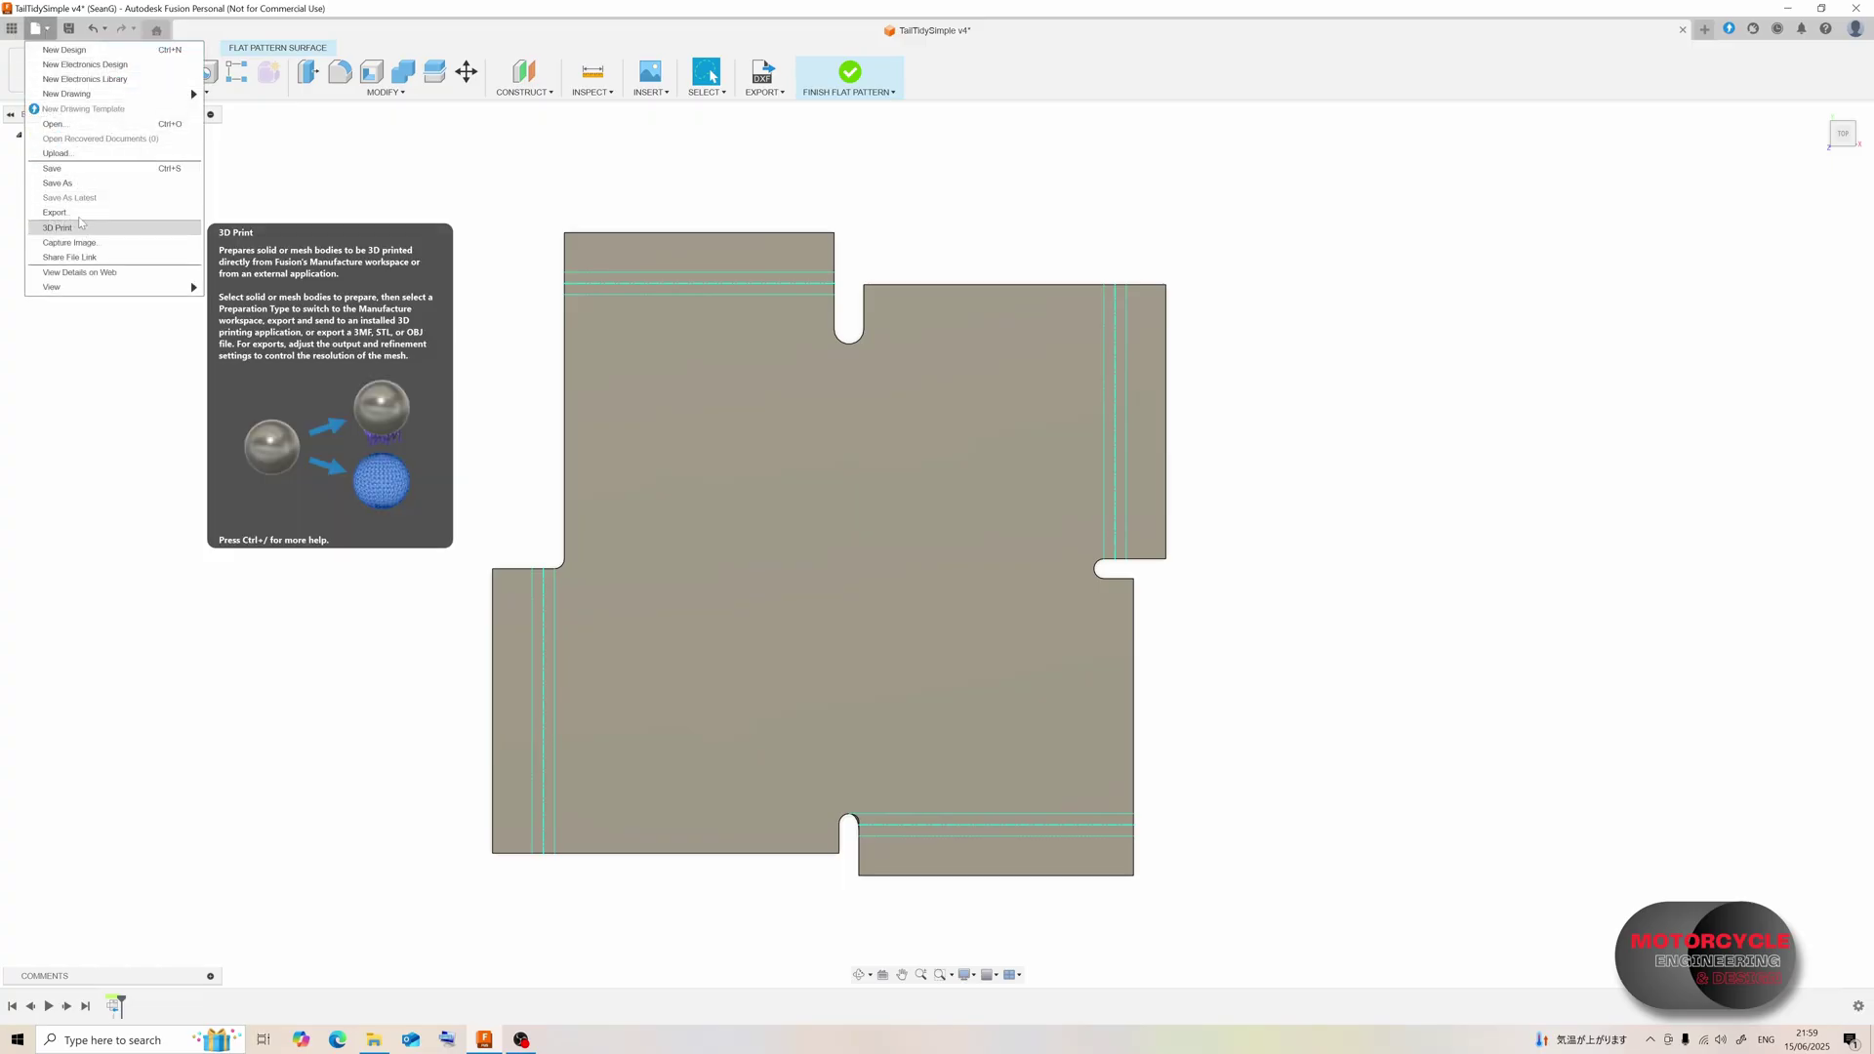
mouse_move(82, 95)
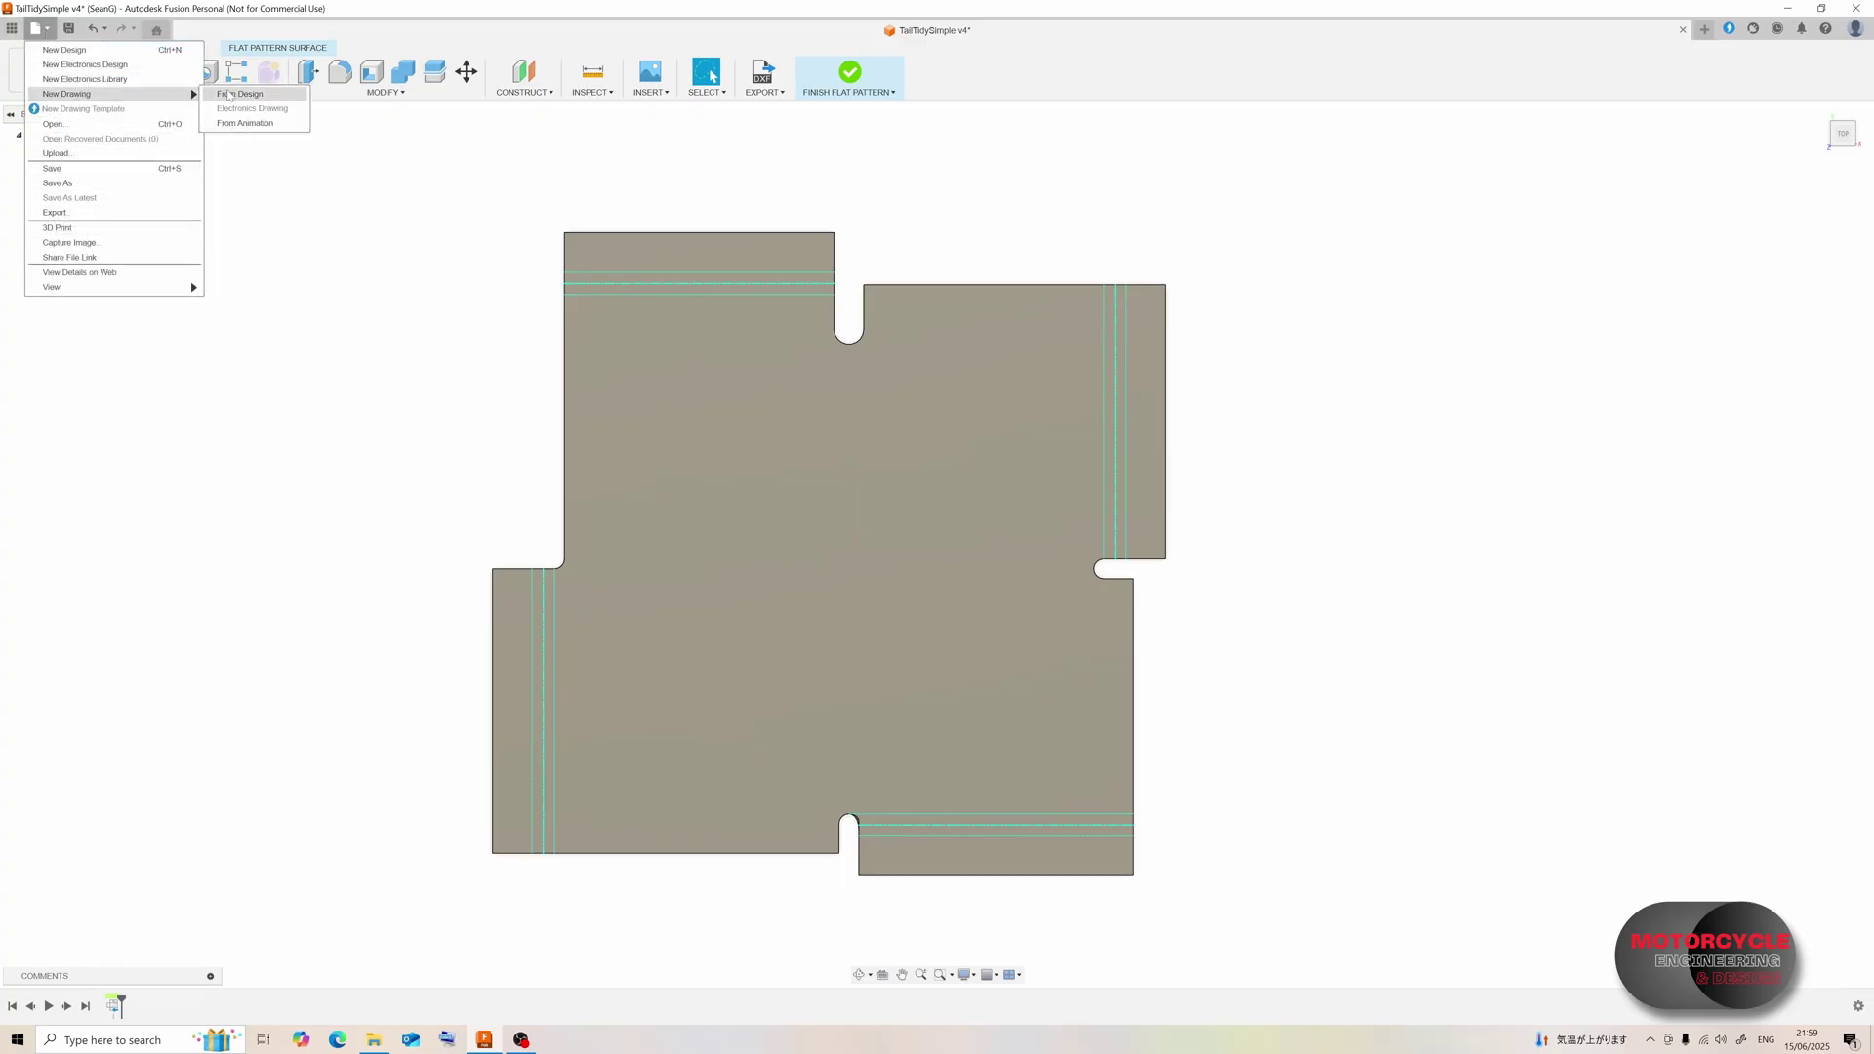
left_click(239, 94)
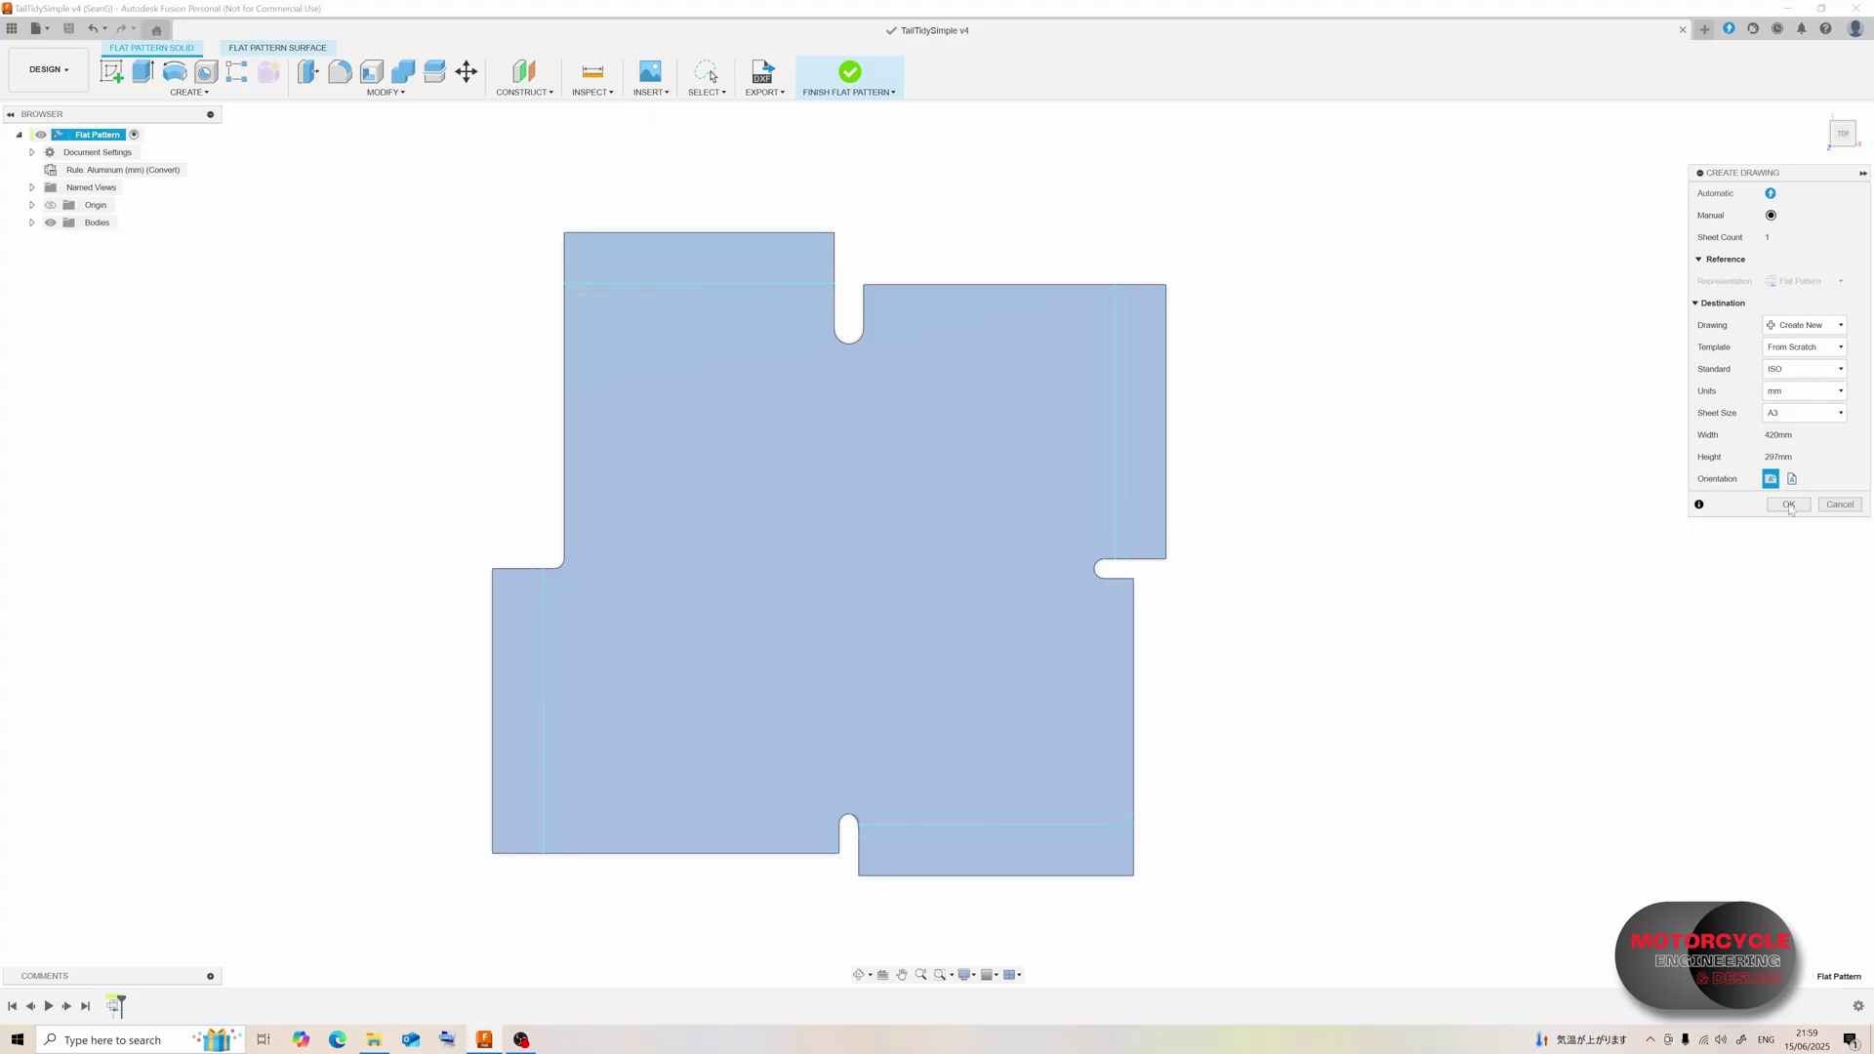
left_click(1788, 504)
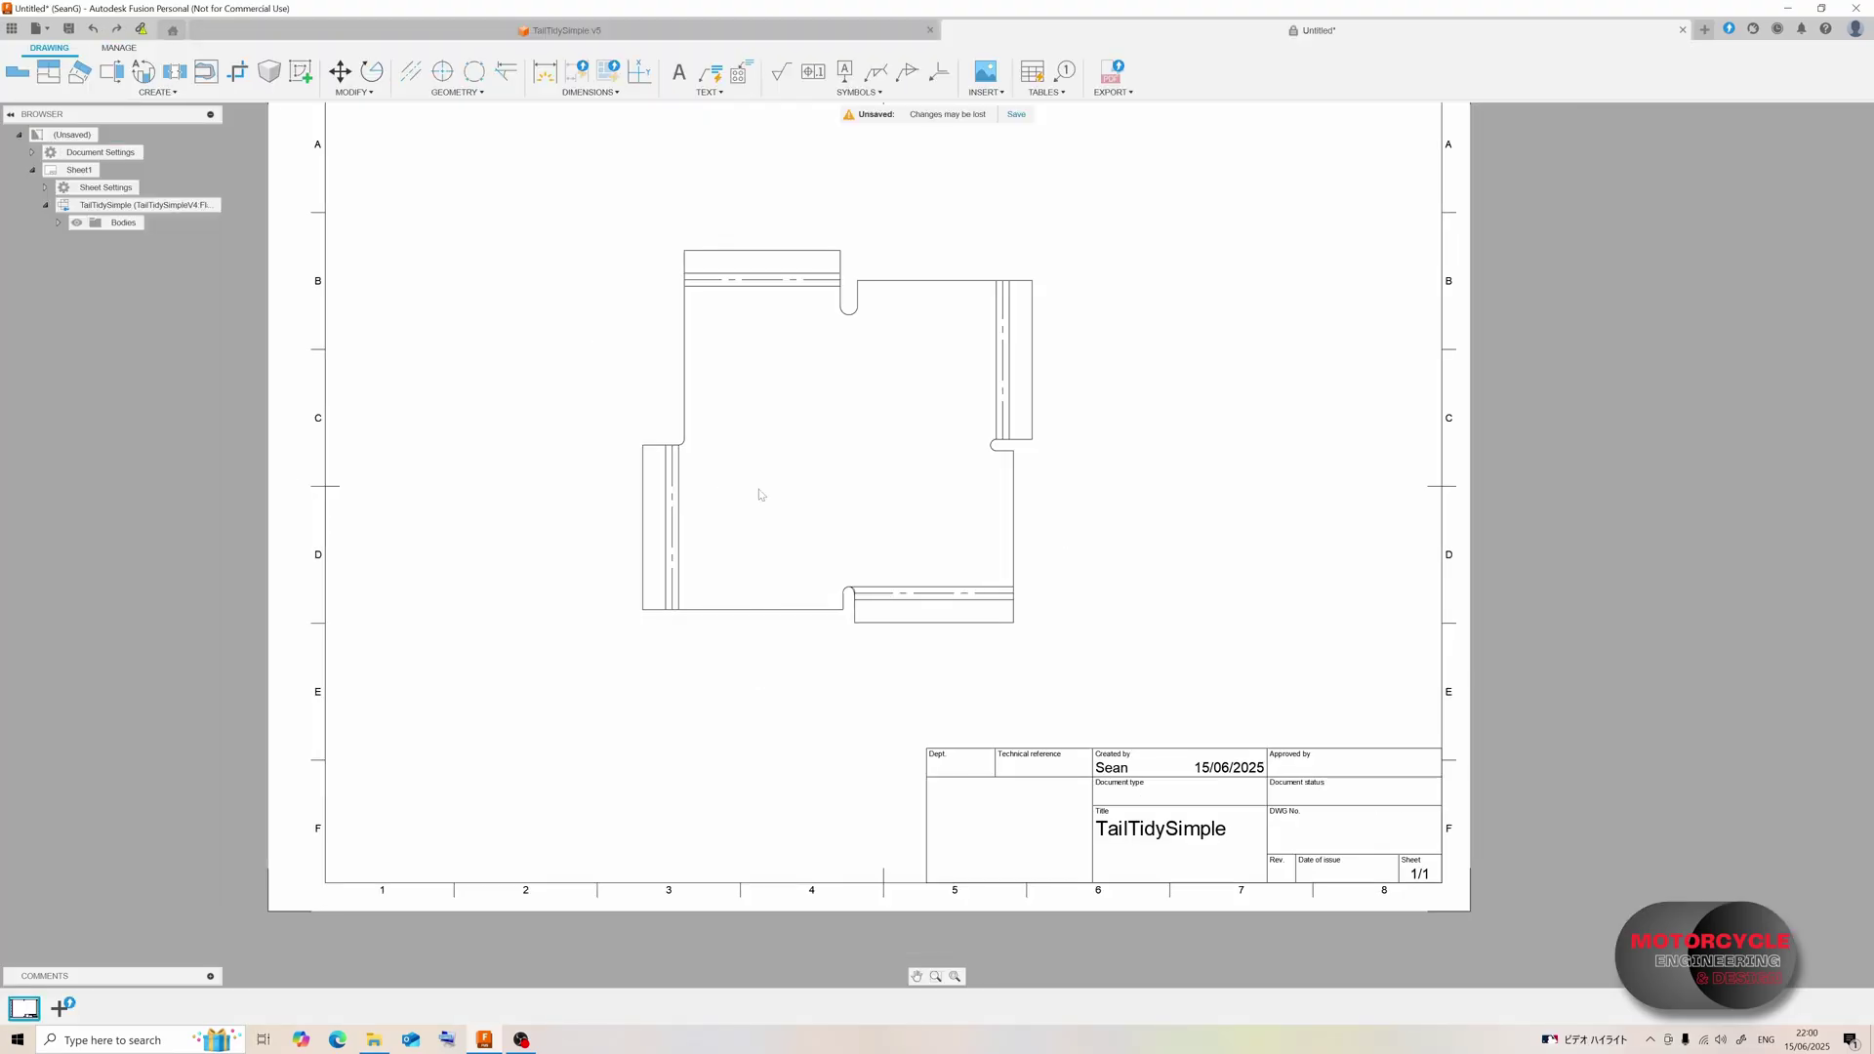
- Dimension the length of the upper flange's outer edge, placing the dimension above the flat pattern view
scroll(768, 429, "up", 1)
scroll(732, 417, "up", 1)
scroll(729, 416, "down", 1)
middle_click_drag(800, 240, 784, 309)
scroll(783, 308, "up", 1)
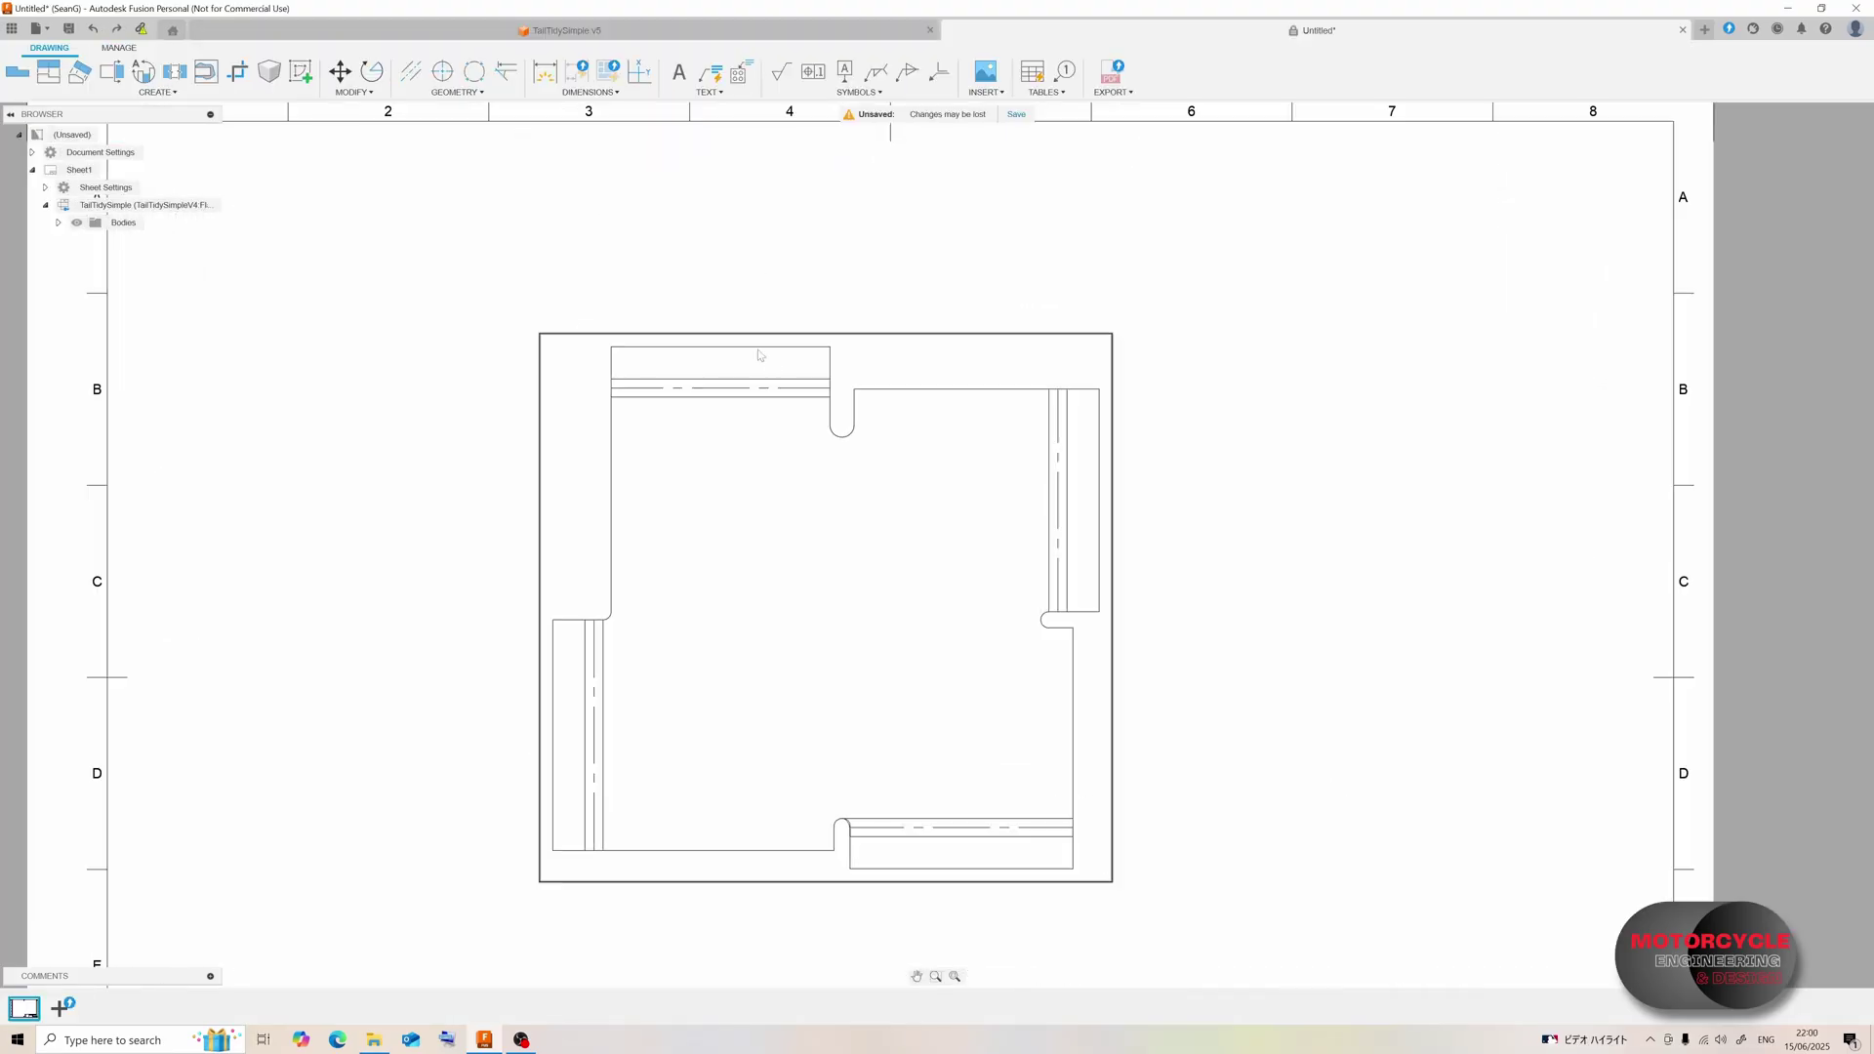
left_click(545, 71)
left_click(610, 459)
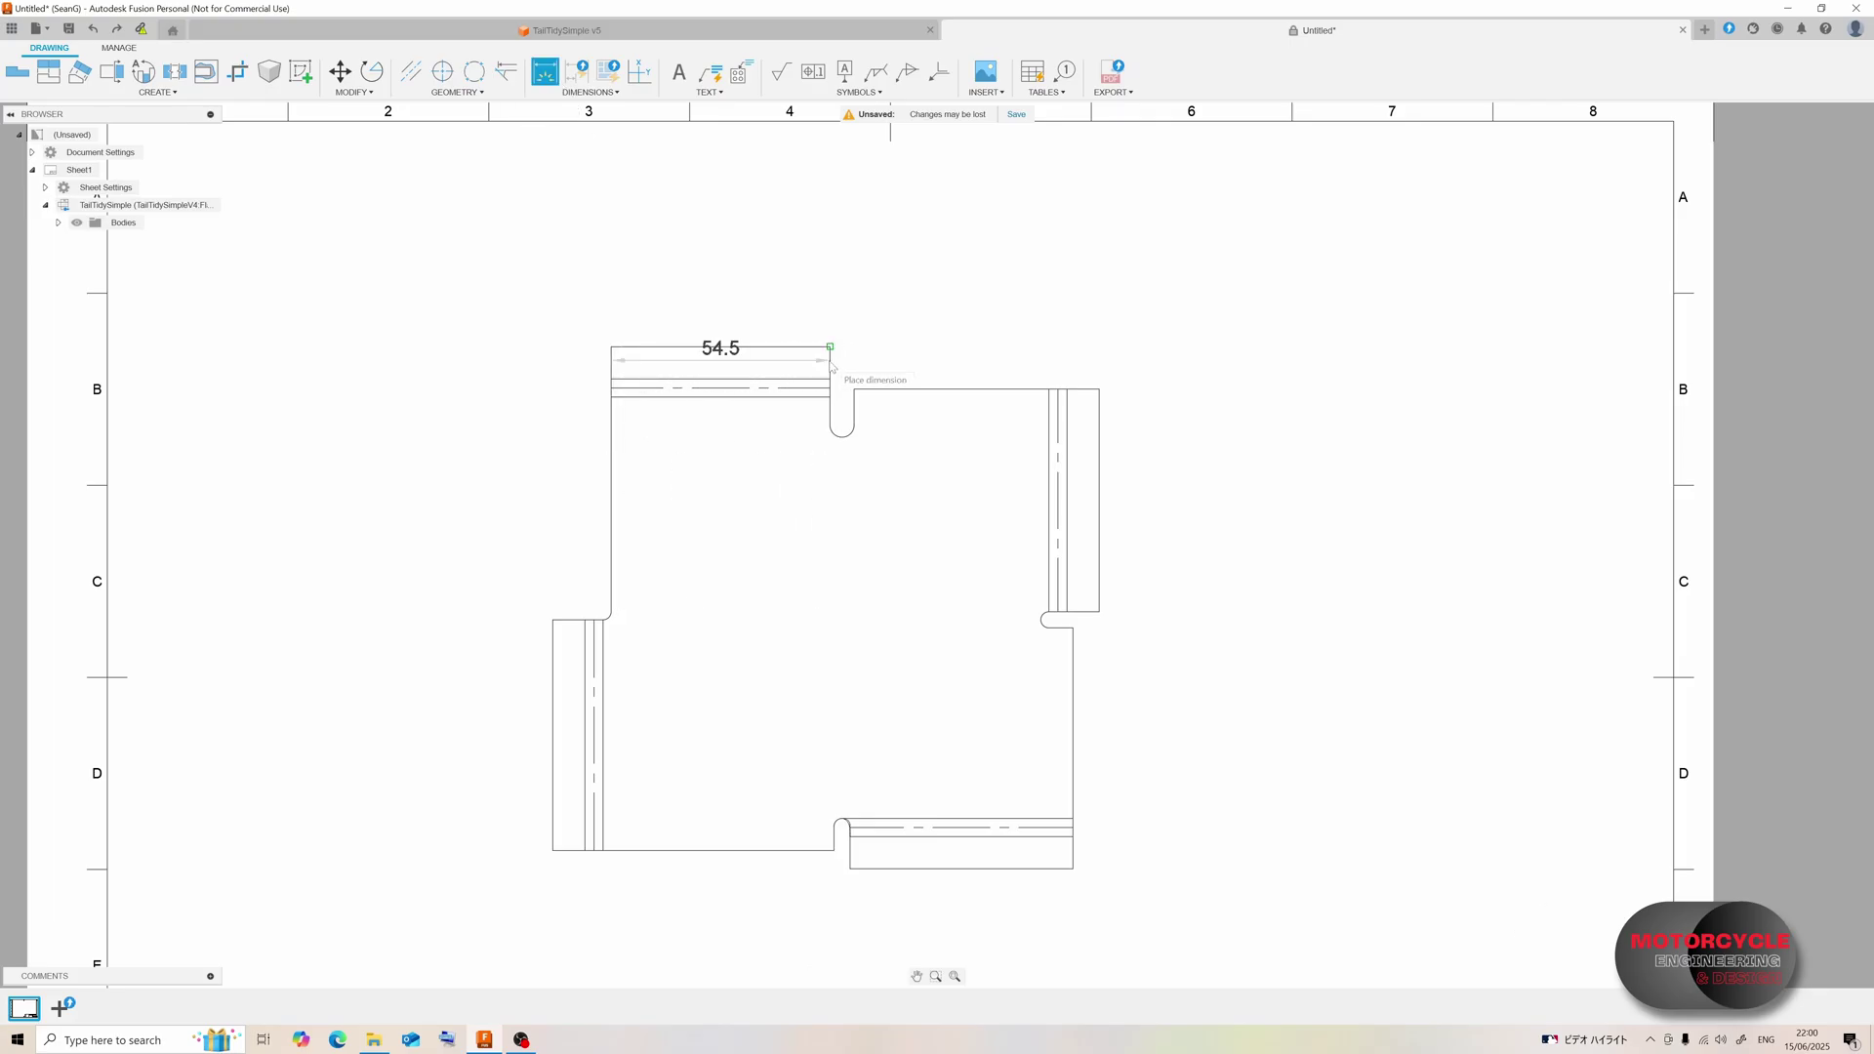
left_click(820, 279)
key("Escape")
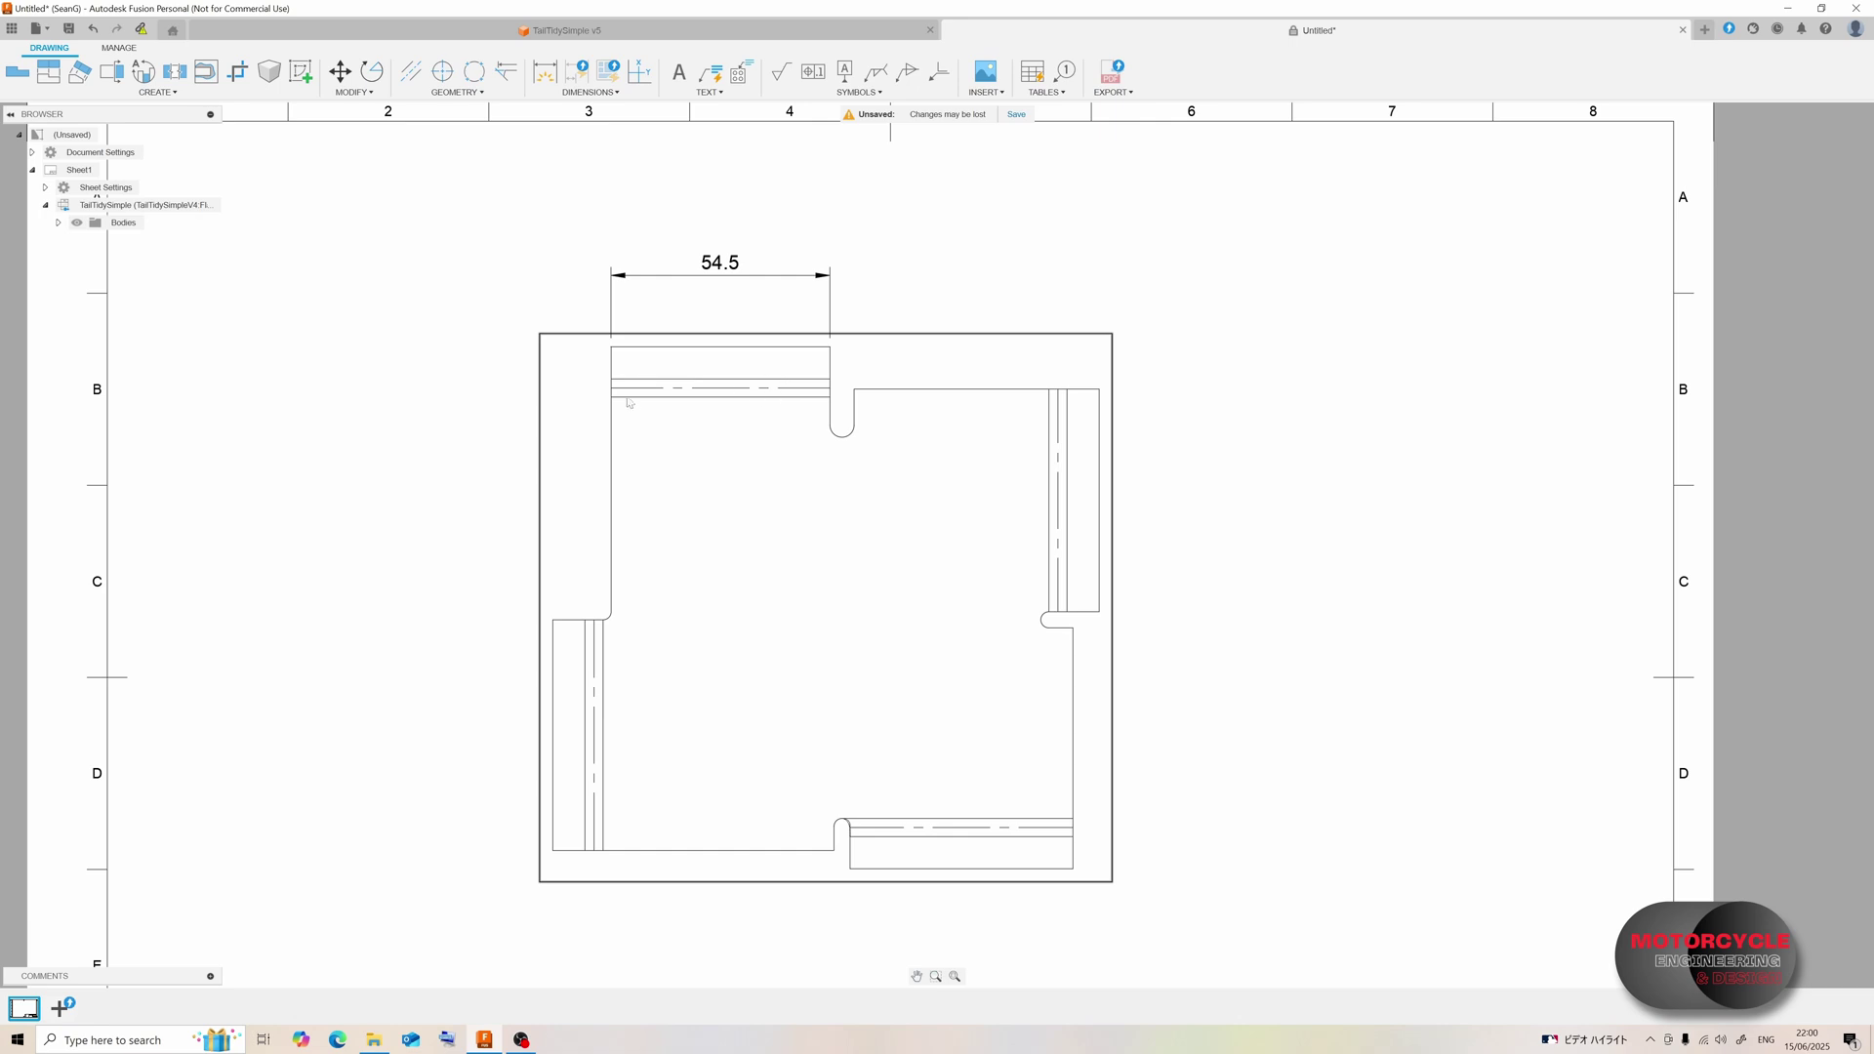
left_click(386, 195)
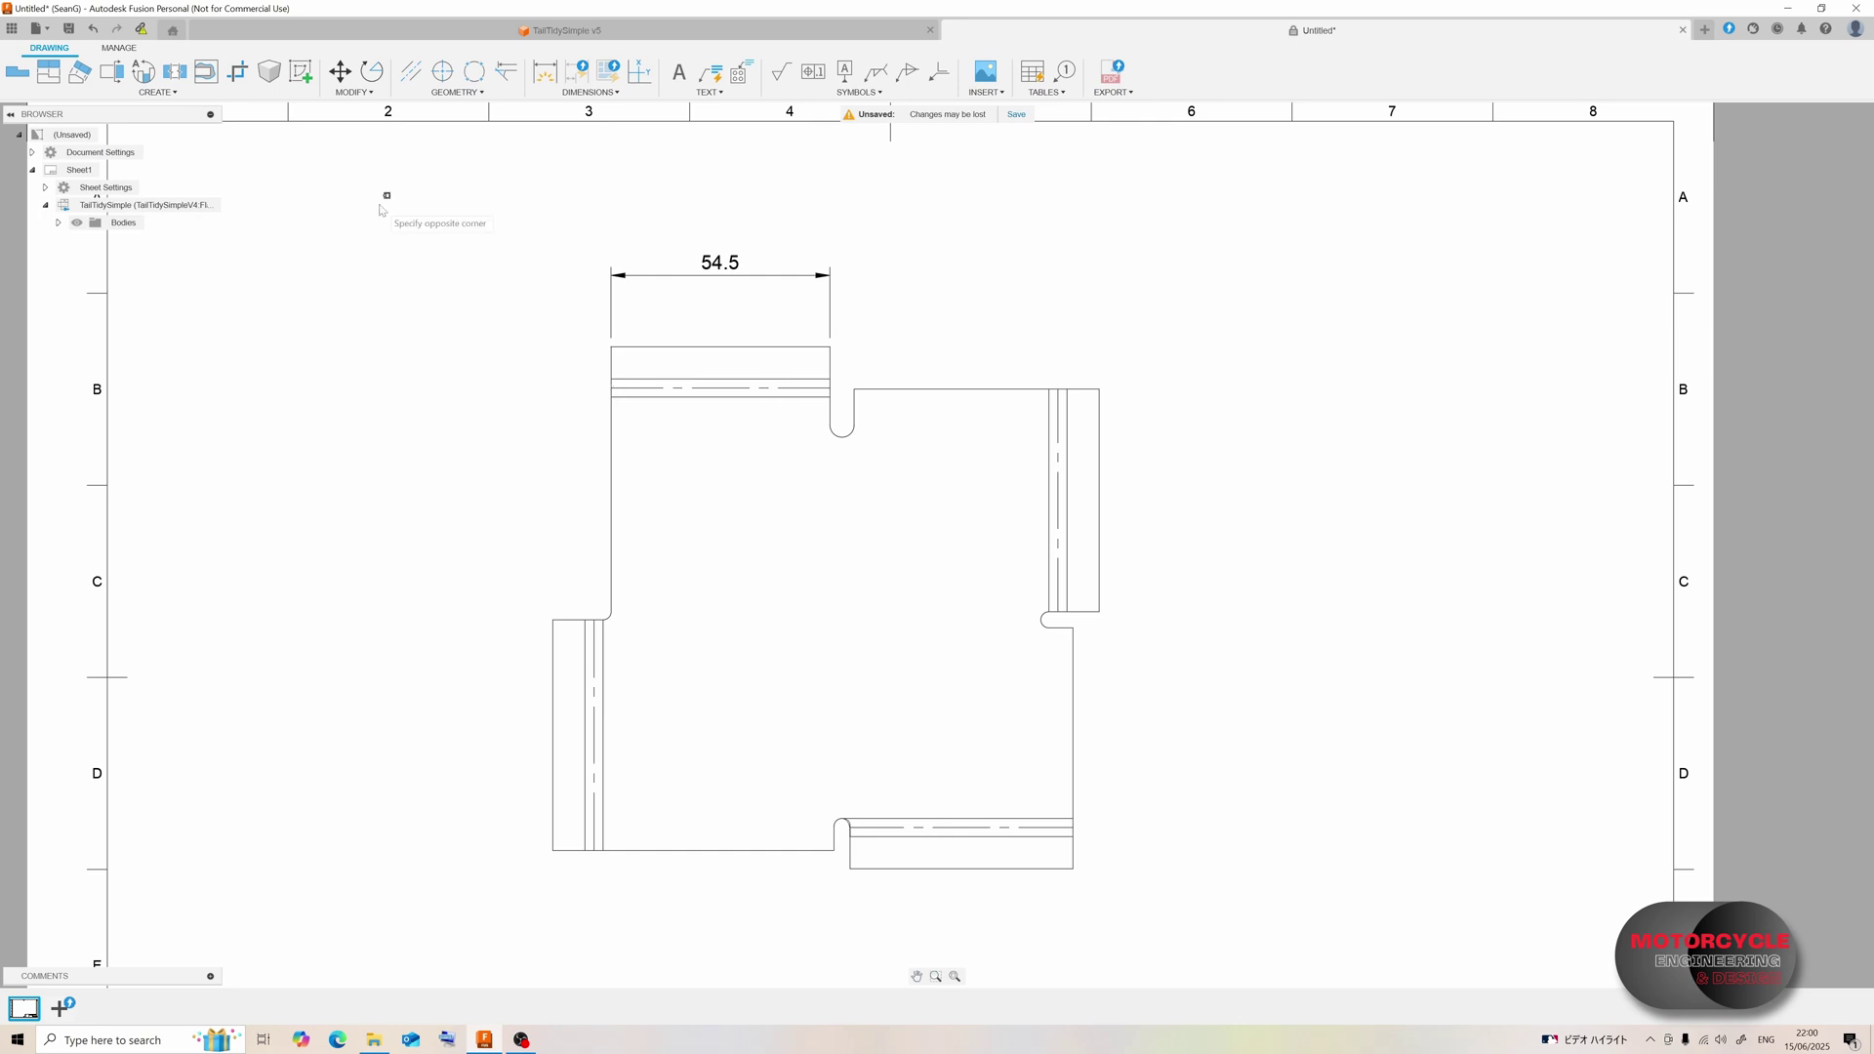
left_click(545, 71)
left_click(636, 389)
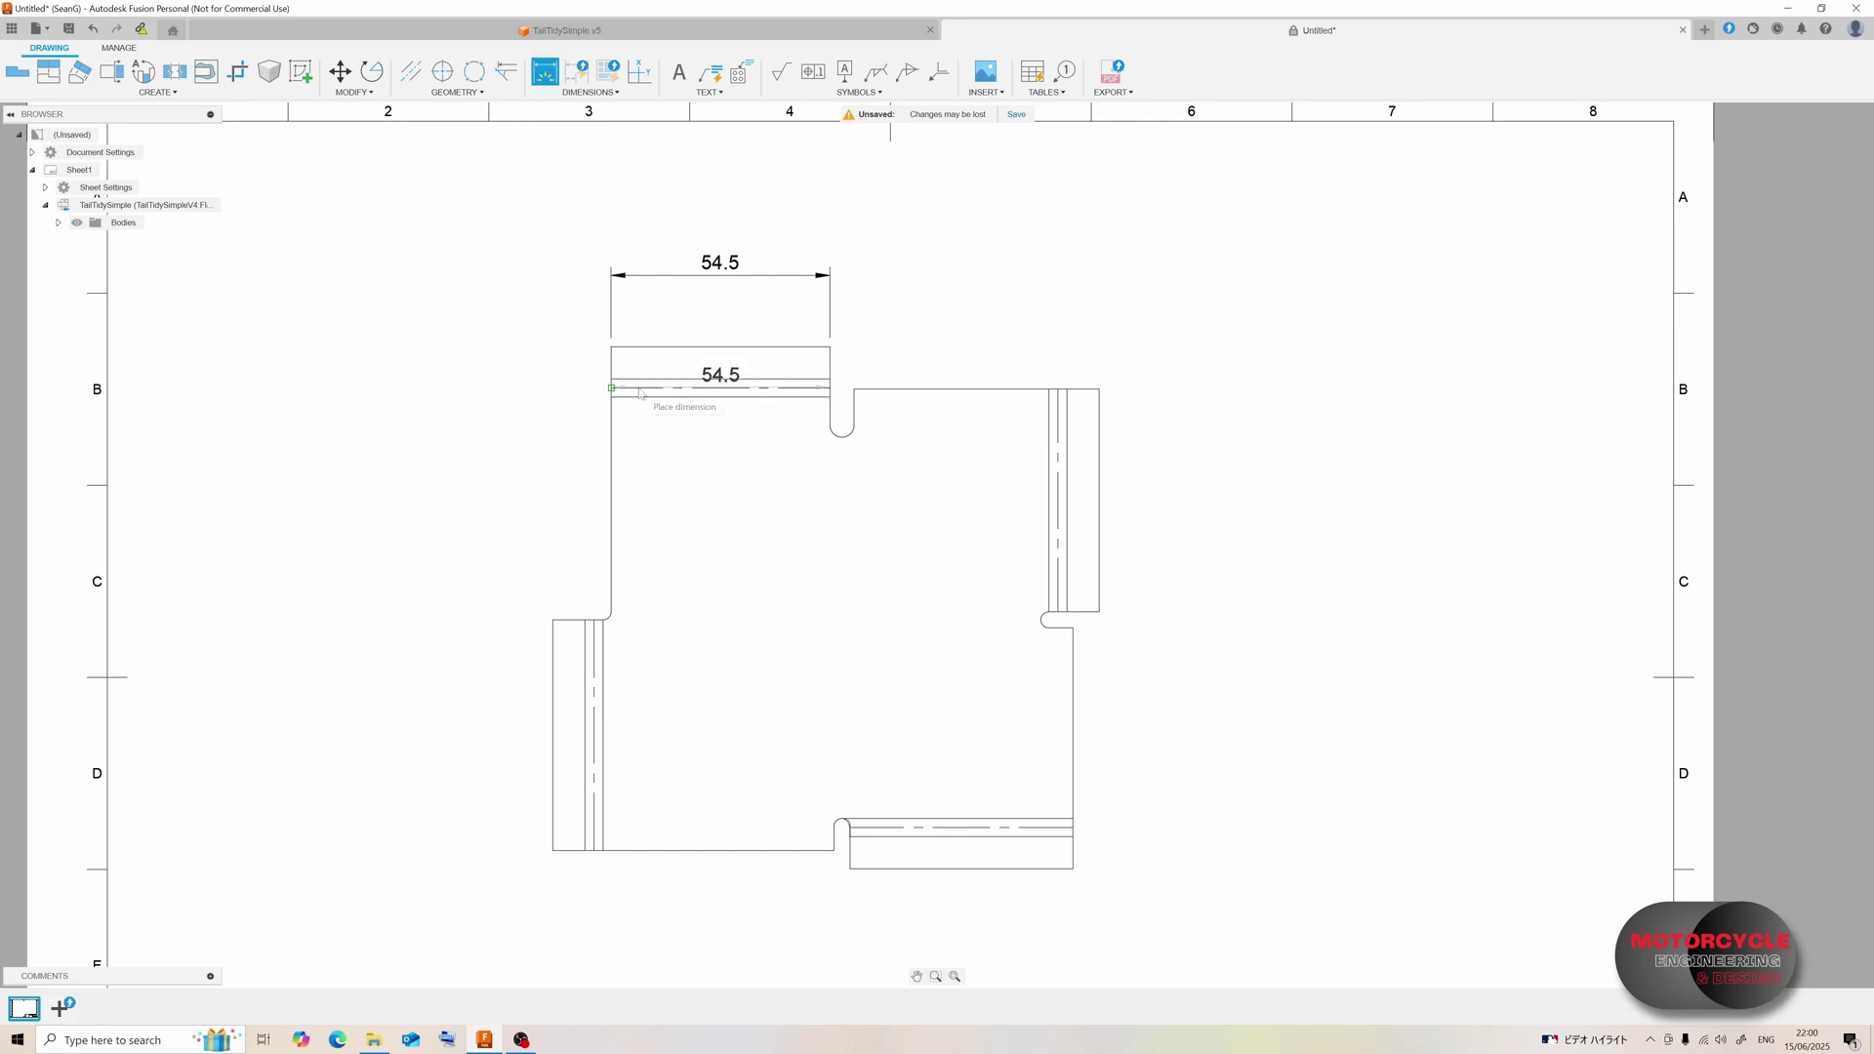
key("Escape")
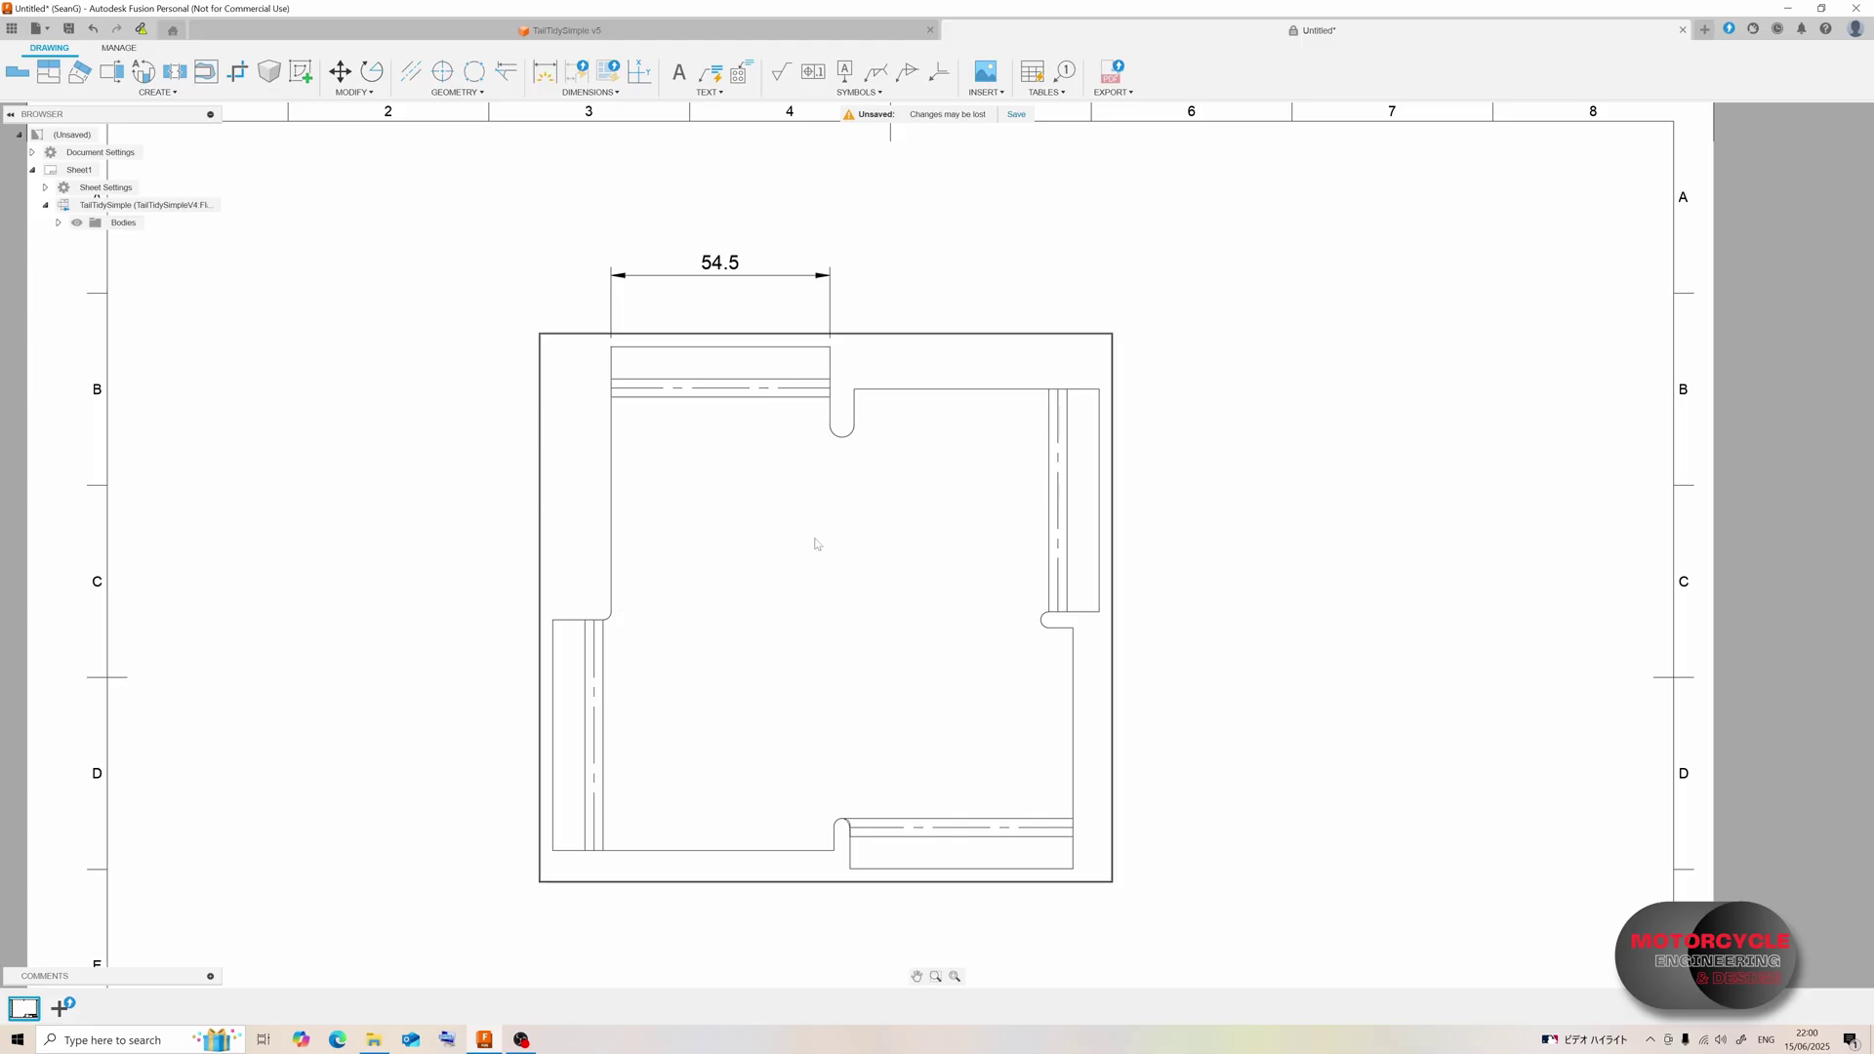